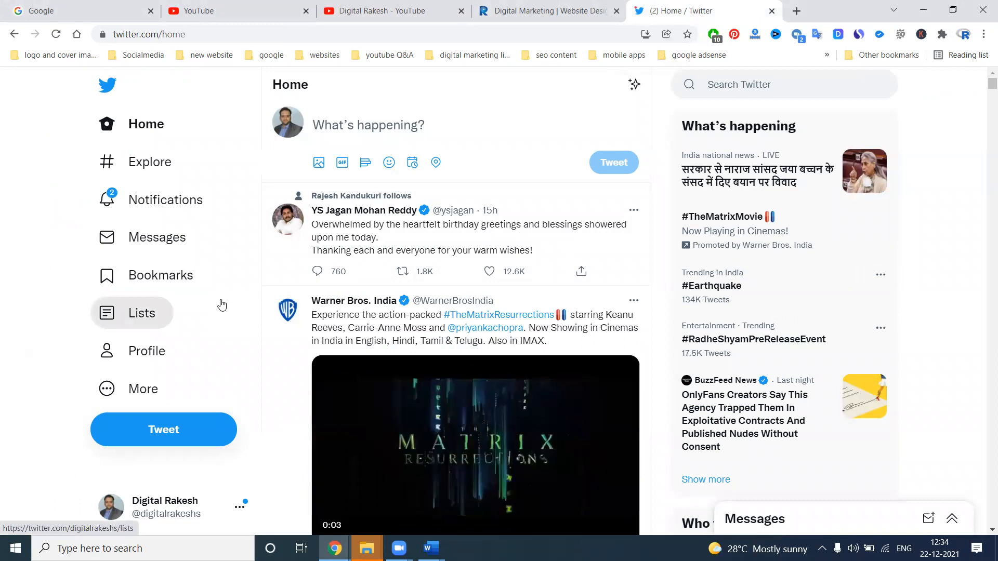
Switch to the YouTube channel and look through its list of uploaded tutorial videos
{"action": "left_click", "coordinate": [382, 10]}
{"action": "scroll", "coordinate": [496, 288], "scroll_direction": "down", "scroll_amount": 6}
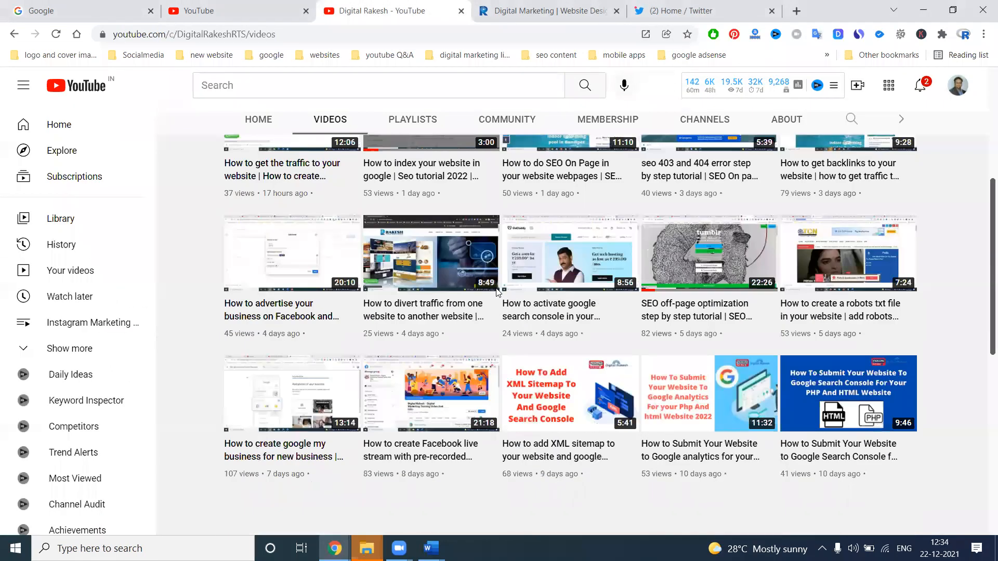
{"action": "scroll", "coordinate": [496, 291], "scroll_direction": "down", "scroll_amount": 5}
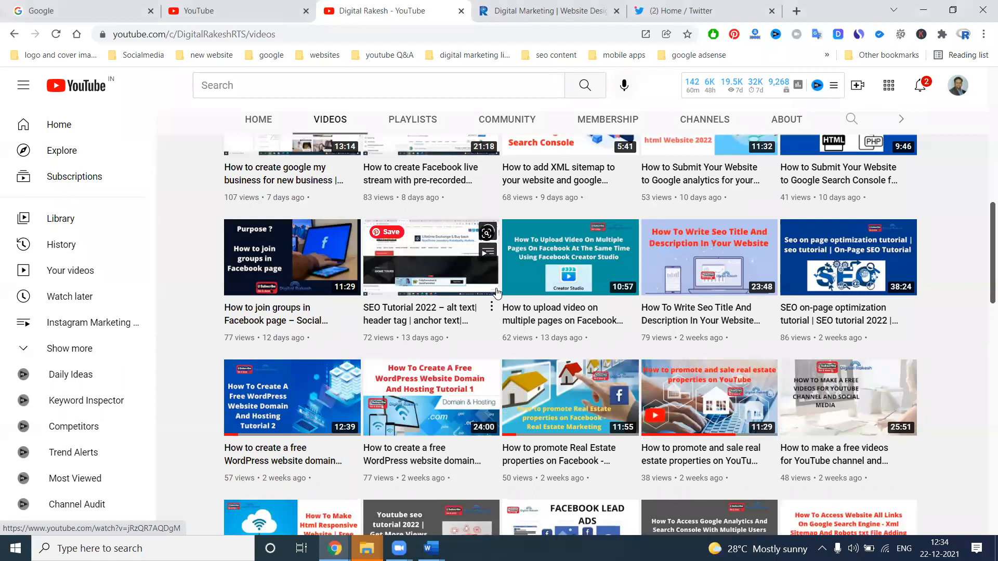
{"action": "scroll", "coordinate": [496, 293], "scroll_direction": "down", "scroll_amount": 6}
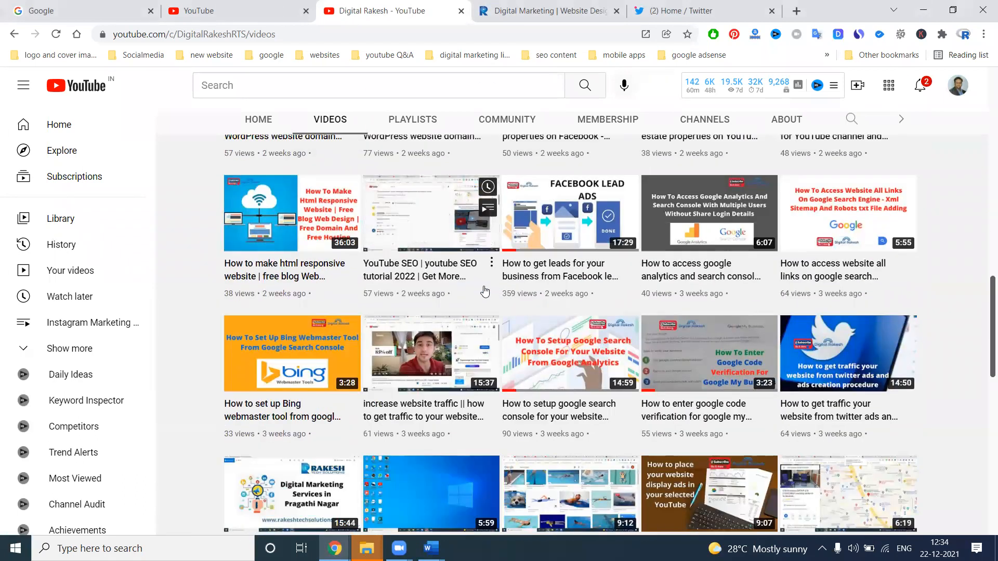
{"action": "scroll", "coordinate": [486, 304], "scroll_direction": "down", "scroll_amount": 4}
{"action": "scroll", "coordinate": [790, 283], "scroll_direction": "down", "scroll_amount": 2}
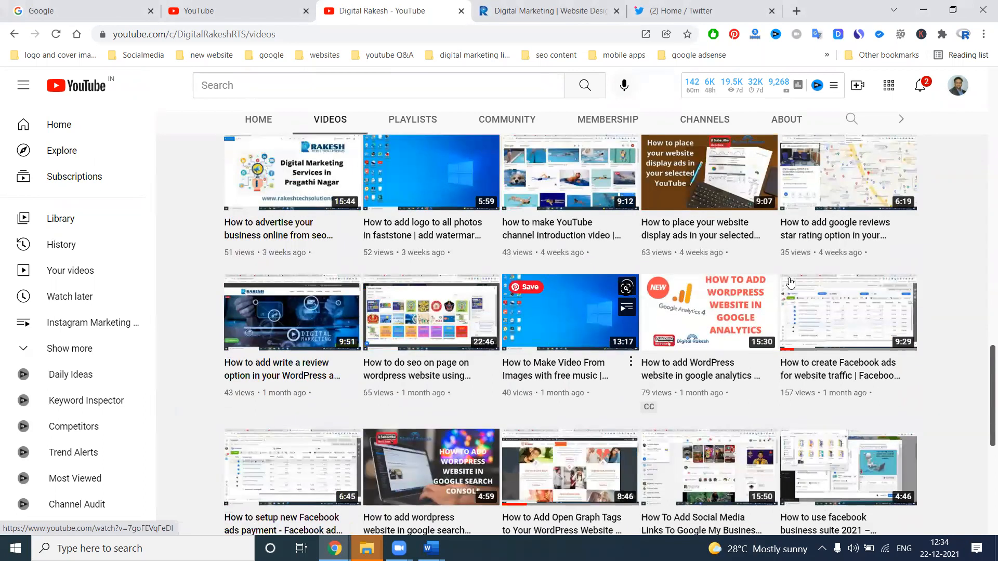
From the Twitter home page, open Twitter Ads, examine the credit/debit card and billing address form, and leave it without saving
{"action": "left_click", "coordinate": [679, 10]}
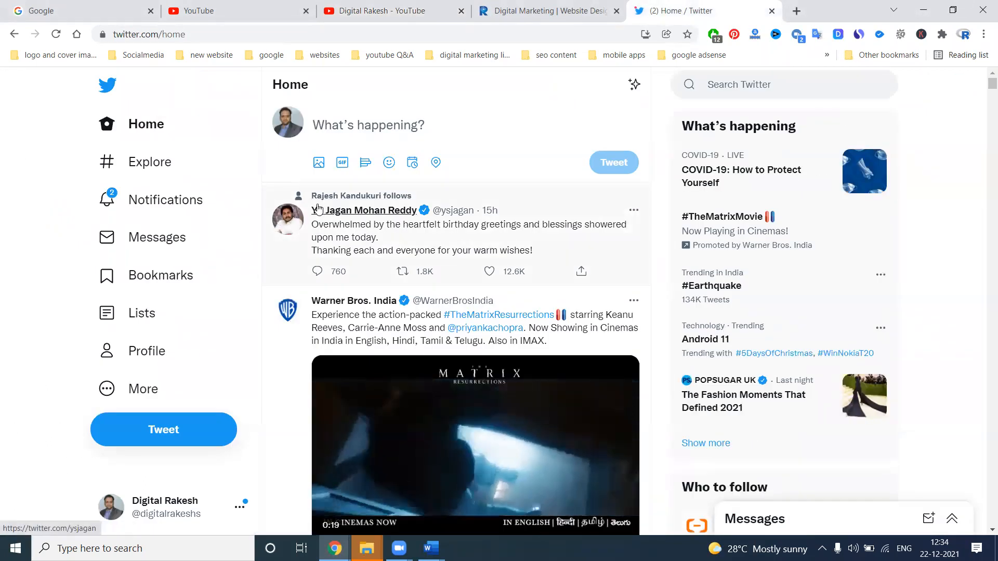
{"action": "left_click", "coordinate": [139, 389]}
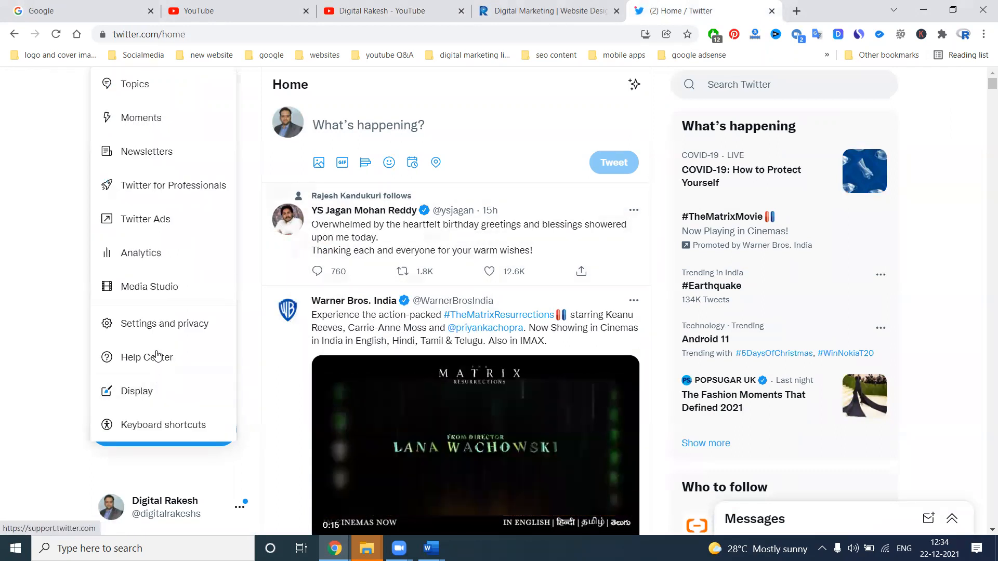
{"action": "left_click", "coordinate": [161, 226]}
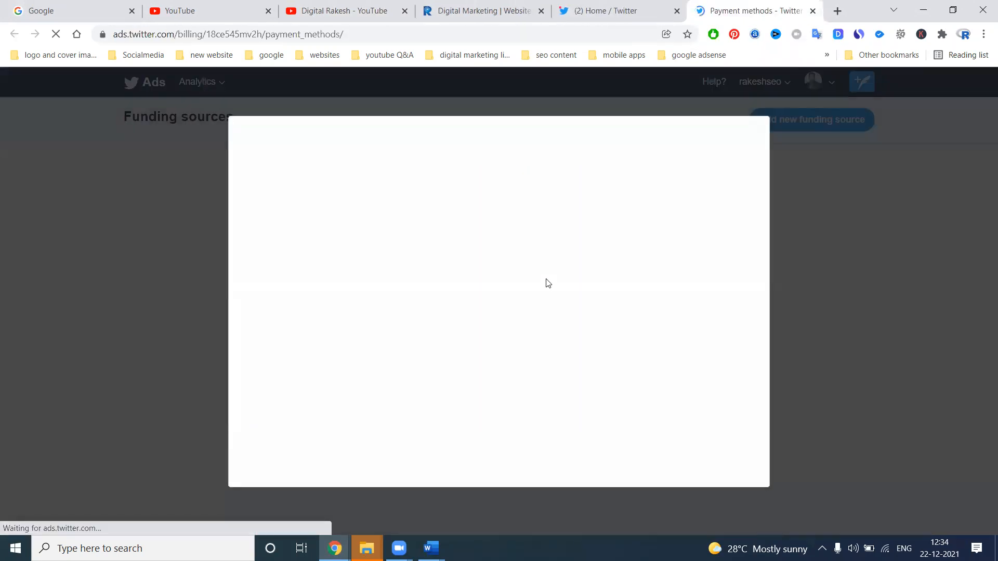
{"action": "scroll", "coordinate": [339, 259], "scroll_direction": "down", "scroll_amount": 3}
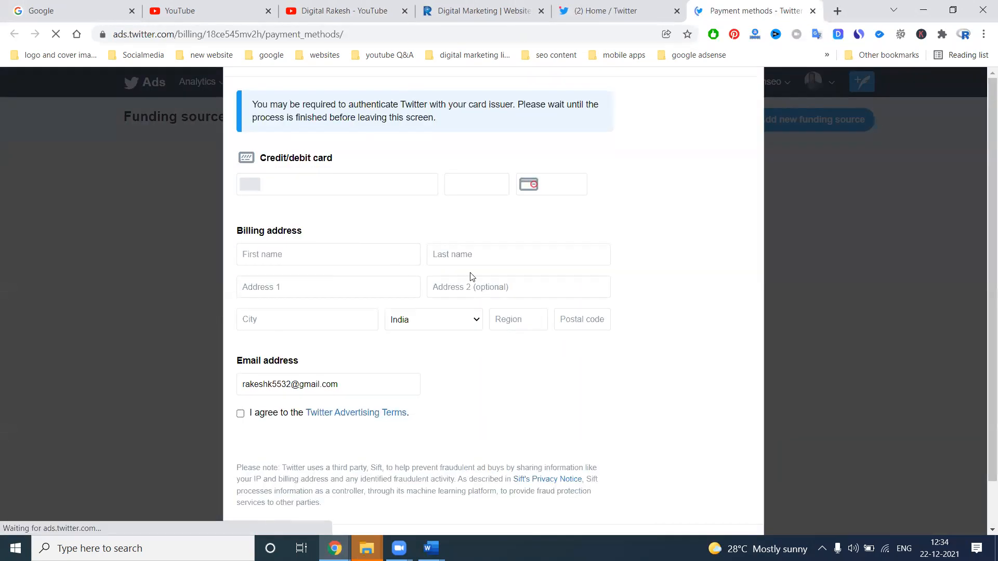
{"action": "scroll", "coordinate": [680, 314], "scroll_direction": "down", "scroll_amount": 1}
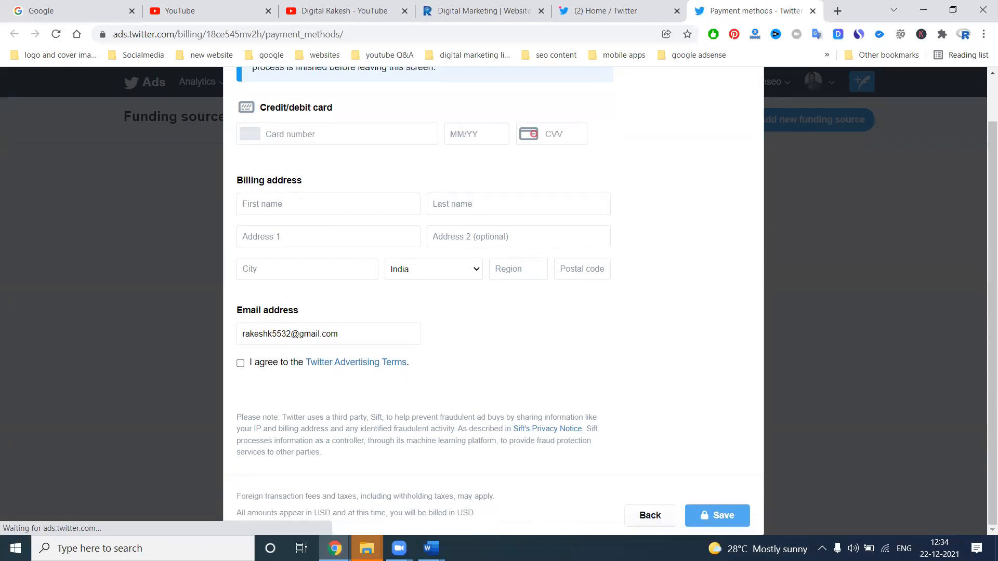
{"action": "left_click", "coordinate": [644, 516]}
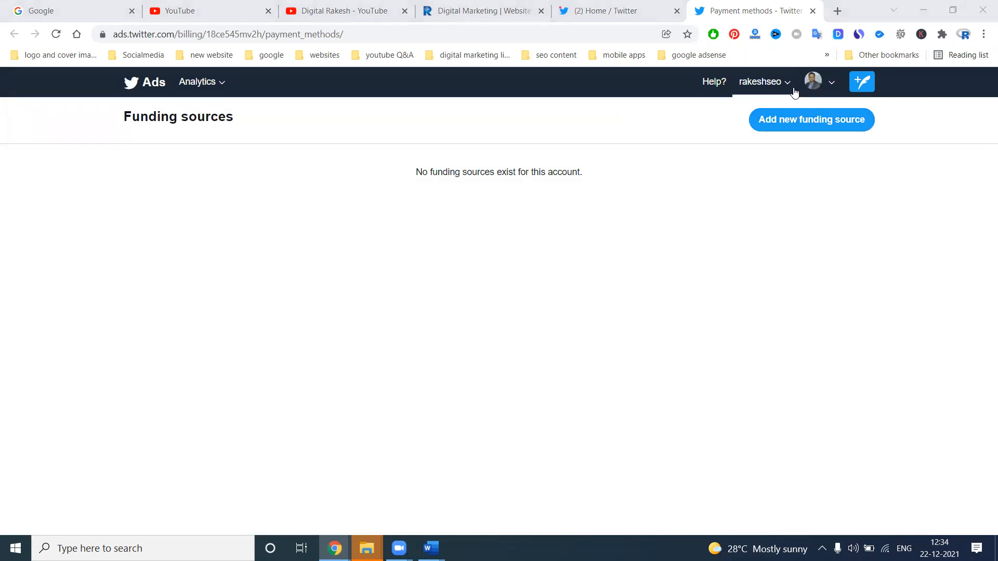
Open Twitter Analytics from the Twitter home page, view the account's Tweet activity, and close the analytics page
{"action": "left_click", "coordinate": [627, 12]}
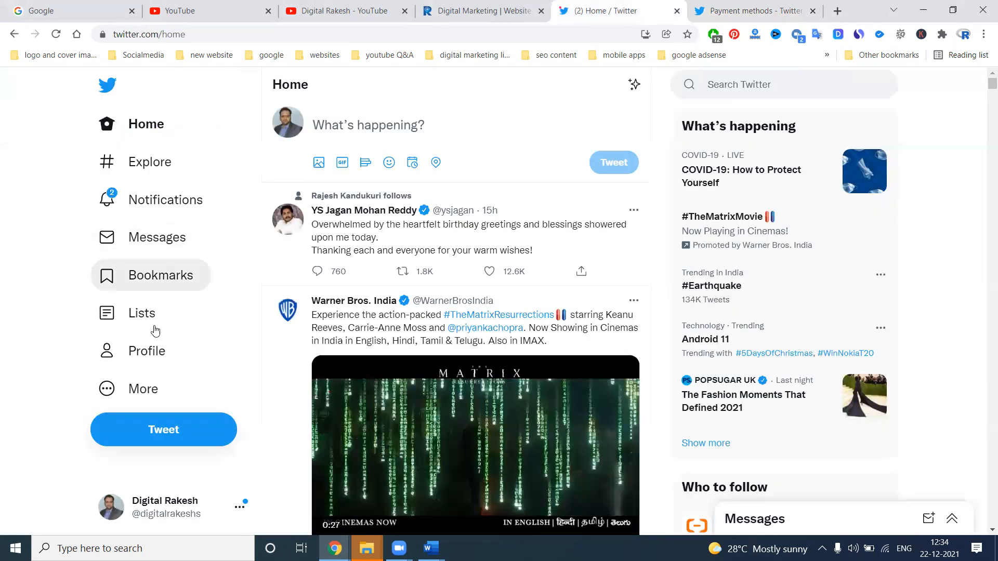
{"action": "left_click", "coordinate": [152, 388]}
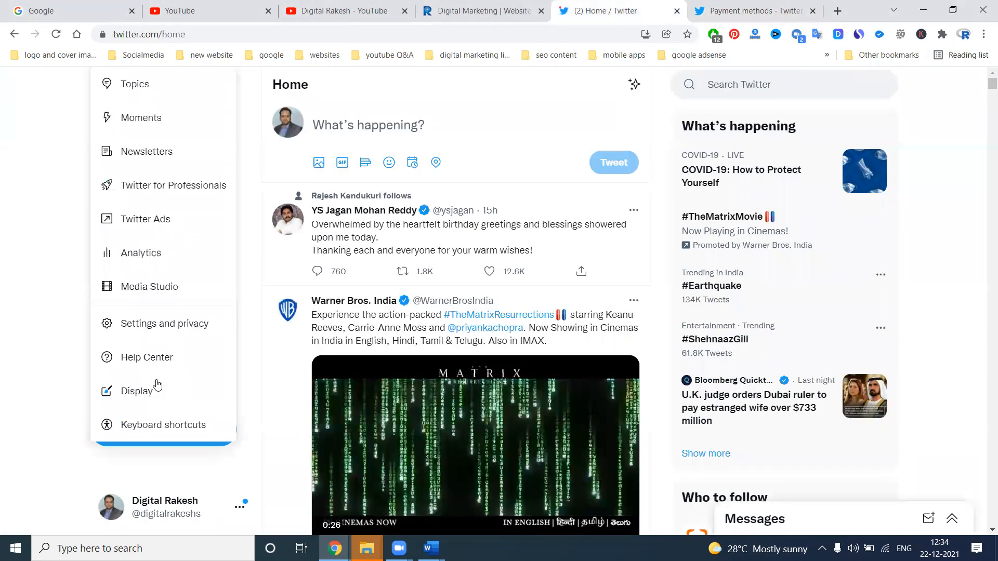
{"action": "left_click", "coordinate": [157, 255]}
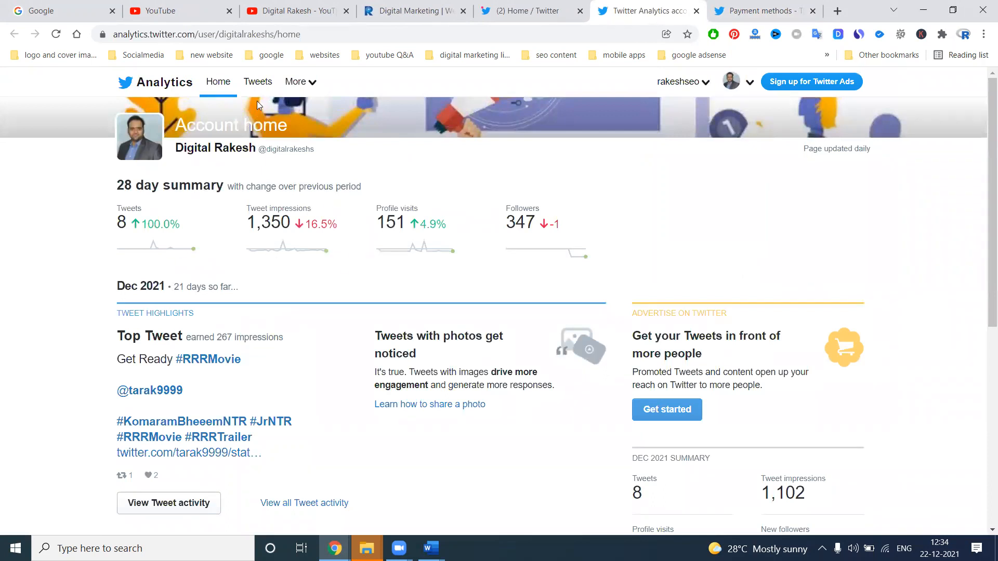
{"action": "left_click", "coordinate": [258, 82]}
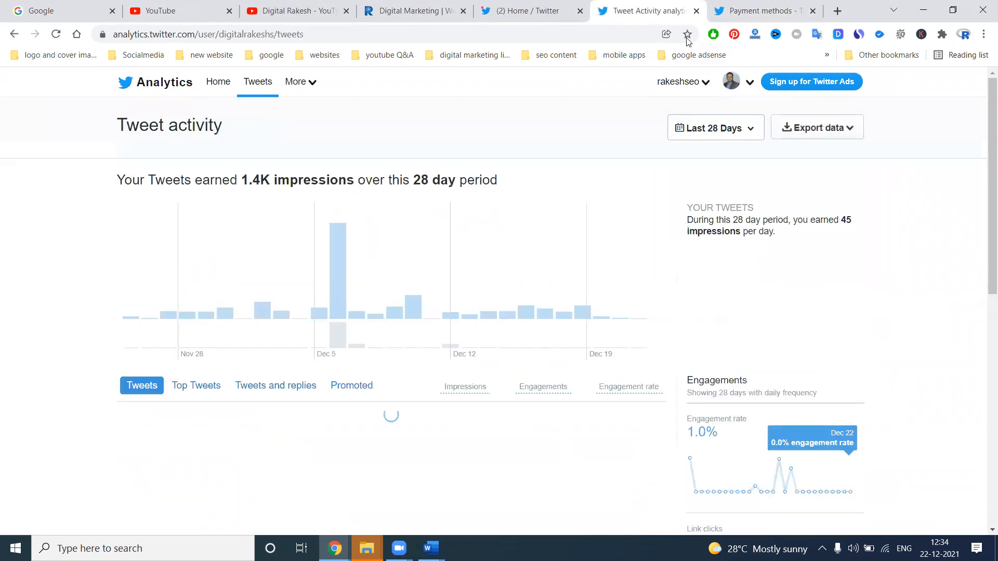
{"action": "left_click", "coordinate": [697, 11]}
On the Rakesh Tech Solutions website, open the "How to do SEO in your php website" page from Video Tutorials
{"action": "left_click", "coordinate": [414, 11]}
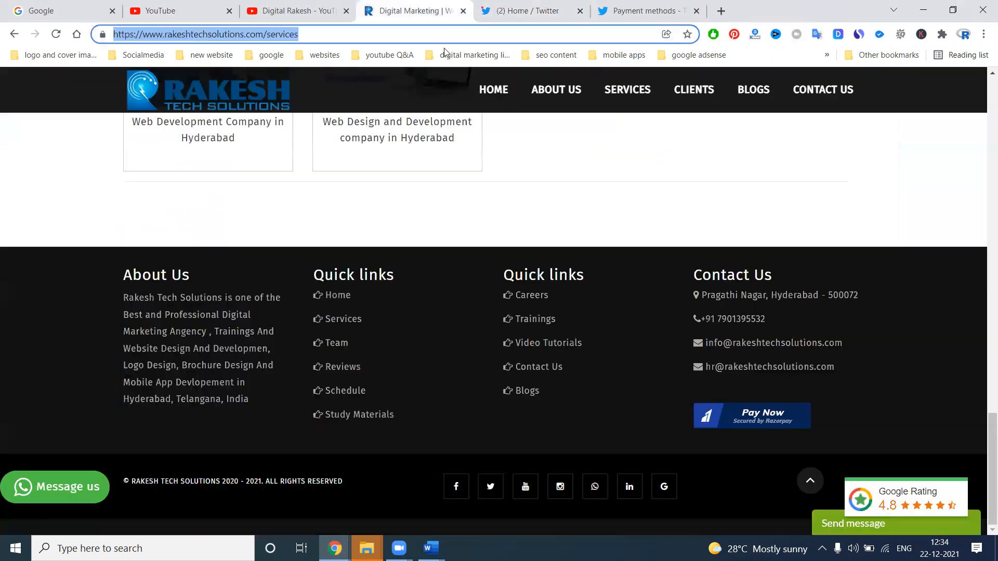
{"action": "left_click", "coordinate": [533, 344]}
{"action": "scroll", "coordinate": [430, 339], "scroll_direction": "down", "scroll_amount": 5}
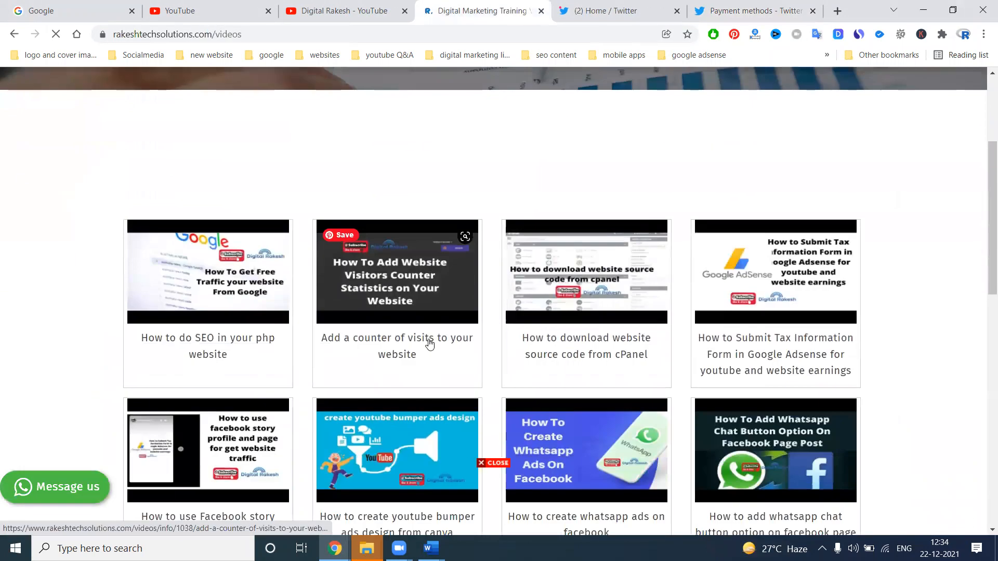
{"action": "left_click", "coordinate": [236, 342]}
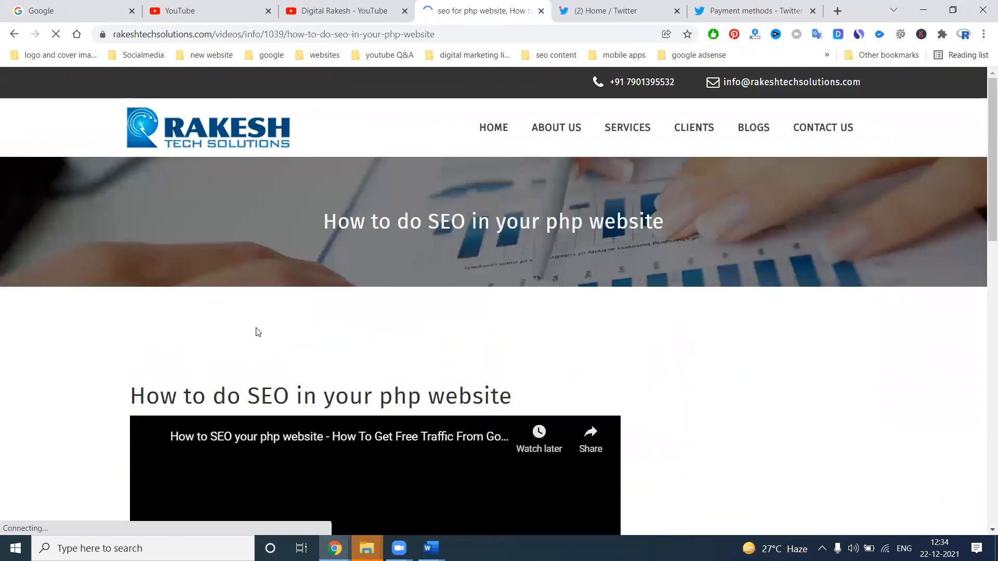
{"action": "scroll", "coordinate": [257, 330], "scroll_direction": "down", "scroll_amount": 5}
Copy the tutorial page's heading, share the page as a Tweet with the prefilled text and link, and close the share window
{"action": "triple_click", "coordinate": [310, 136]}
{"action": "right_click", "coordinate": [328, 139]}
{"action": "left_click", "coordinate": [341, 149]}
{"action": "left_click", "coordinate": [4, 218]}
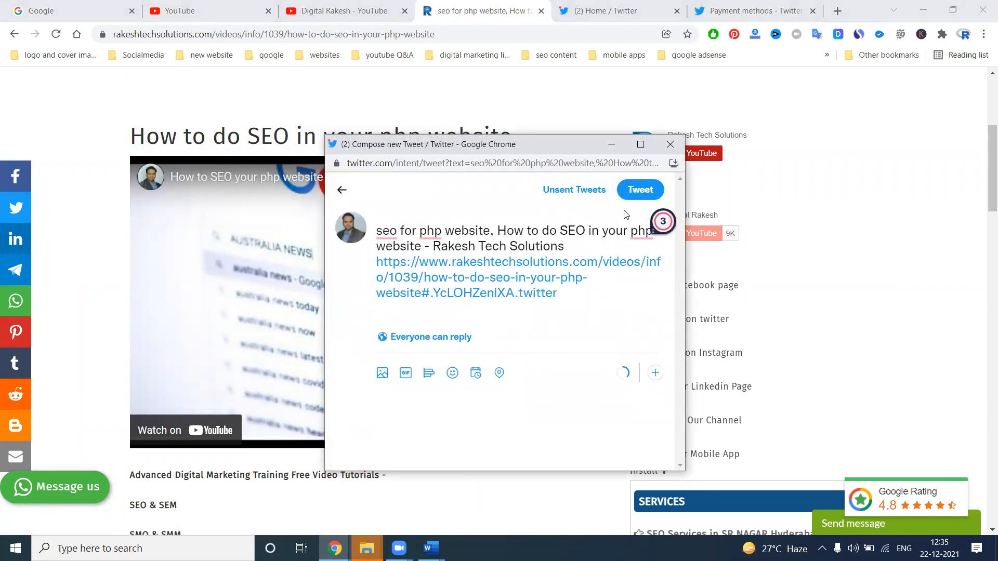
{"action": "left_click", "coordinate": [627, 195]}
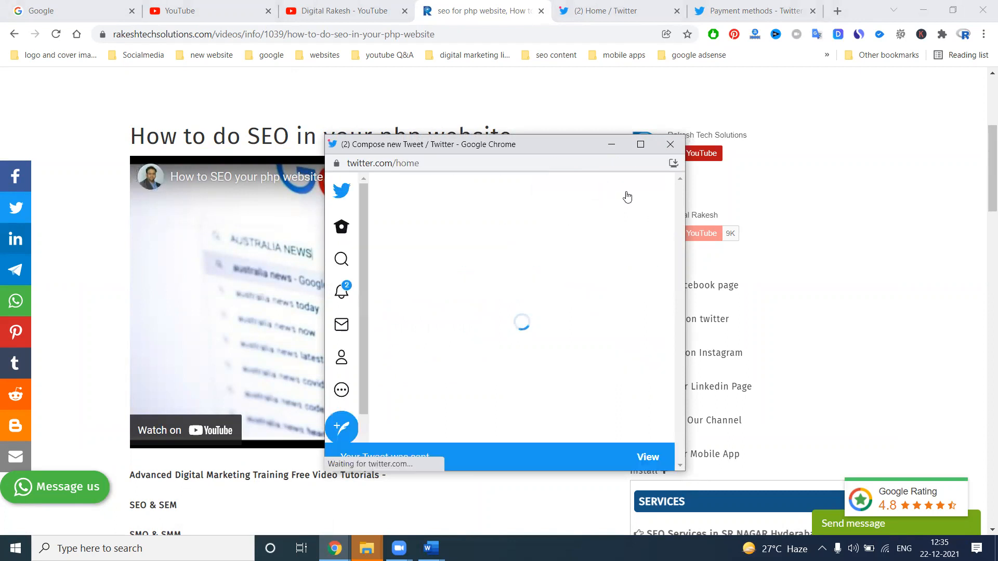
{"action": "left_click", "coordinate": [669, 145]}
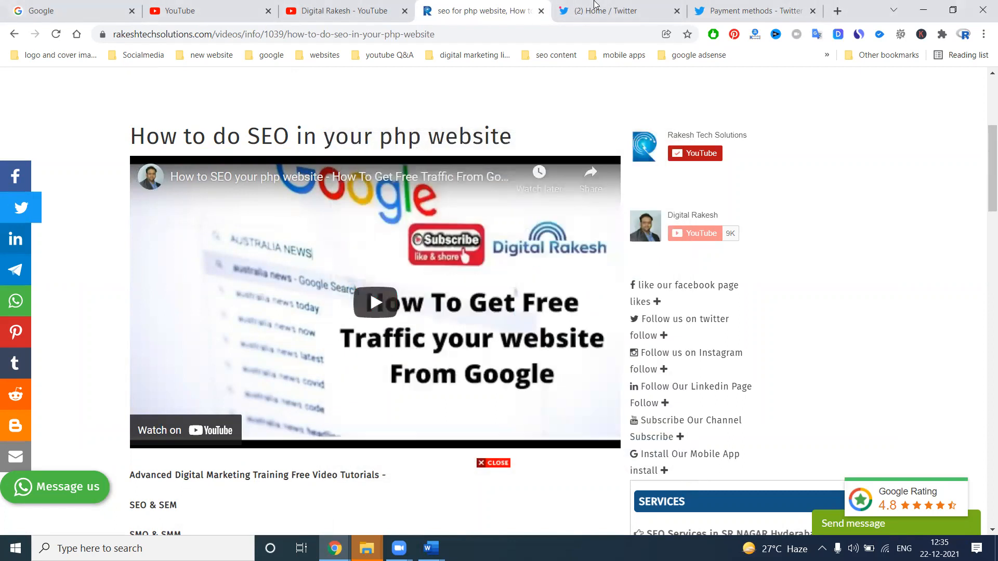
Check the Twitter profile for the newly posted php website SEO Tweet
{"action": "left_click", "coordinate": [598, 10]}
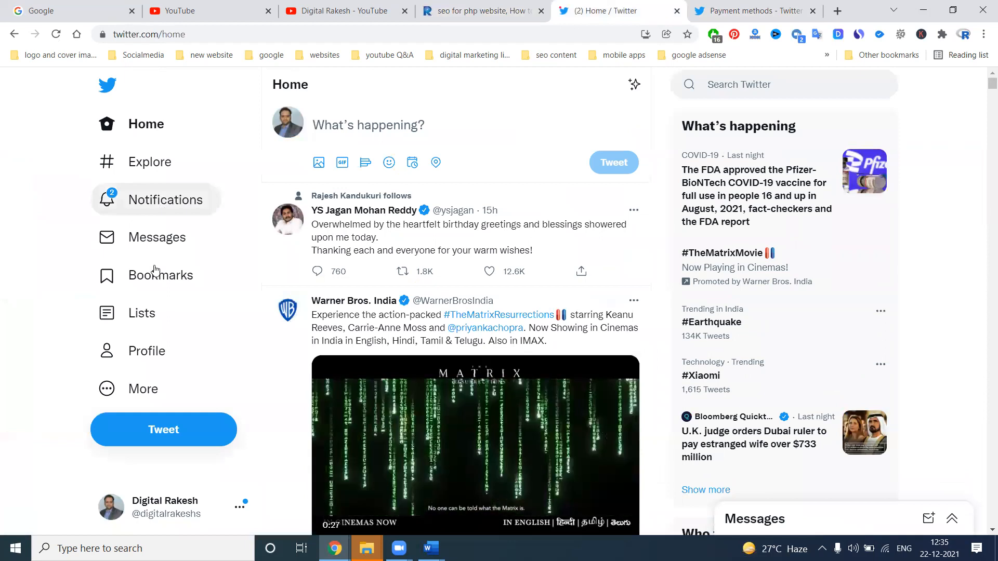
{"action": "left_click", "coordinate": [145, 350]}
{"action": "scroll", "coordinate": [468, 273], "scroll_direction": "down", "scroll_amount": 6}
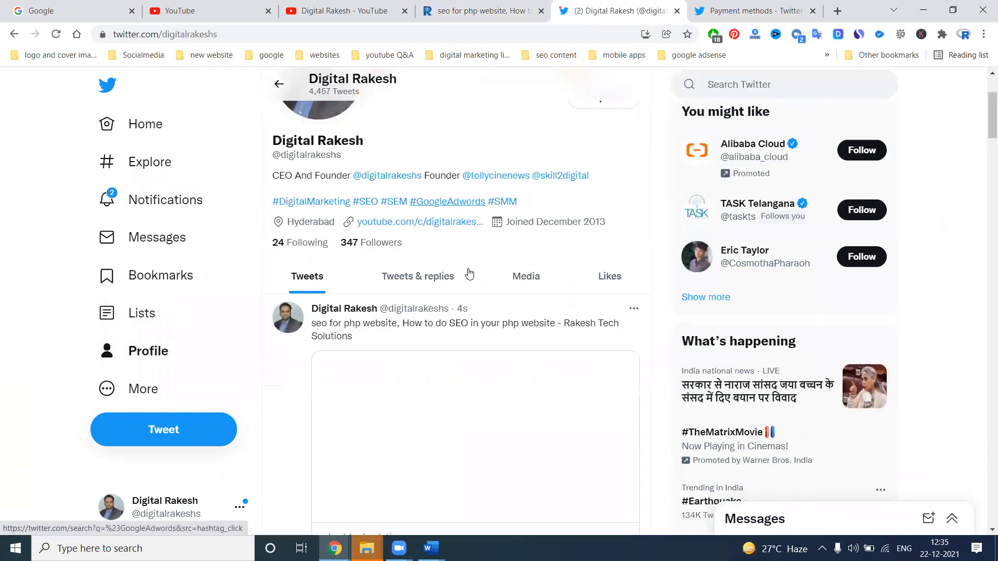
Return to the website's video list and open "How to Submit Tax Information Form in Google Adsense for youtube and website earnings"
{"action": "left_click", "coordinate": [484, 10]}
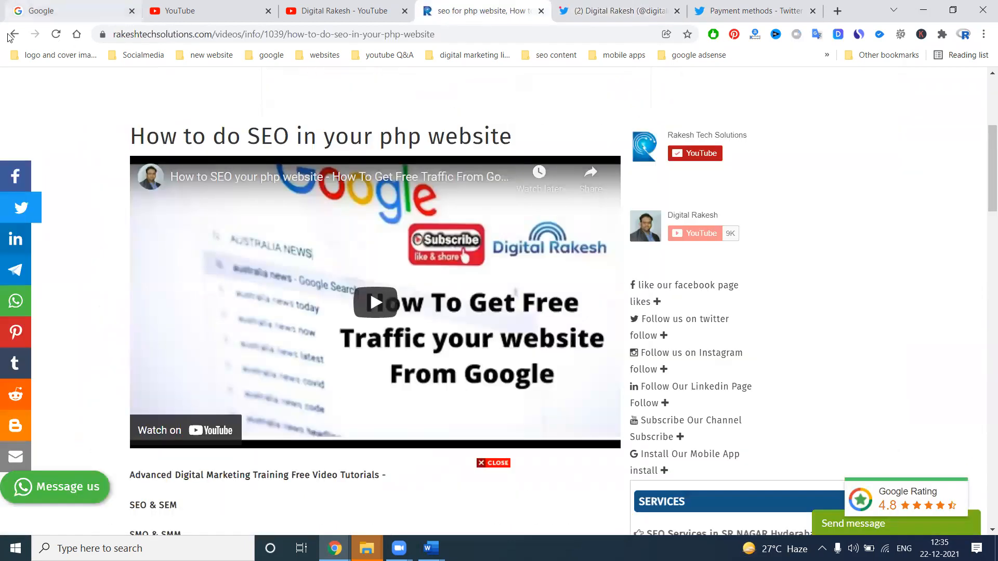
{"action": "left_click", "coordinate": [14, 33]}
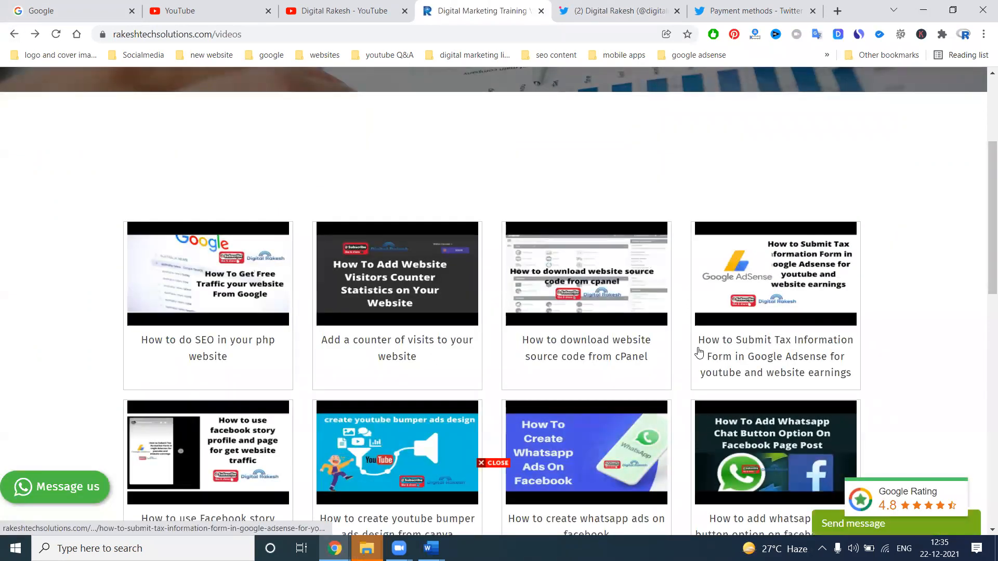
{"action": "scroll", "coordinate": [699, 353], "scroll_direction": "down", "scroll_amount": 3}
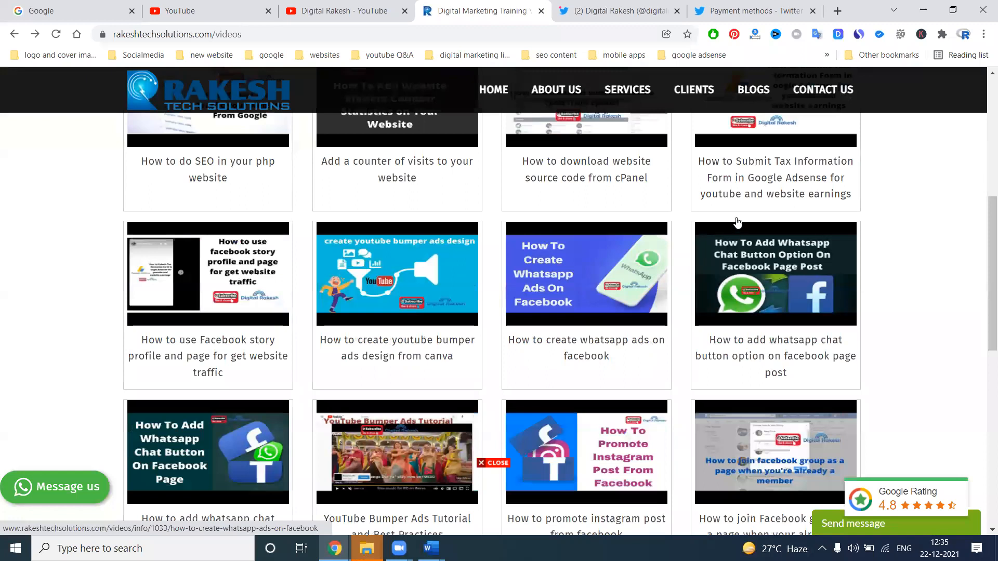
{"action": "left_click", "coordinate": [737, 204]}
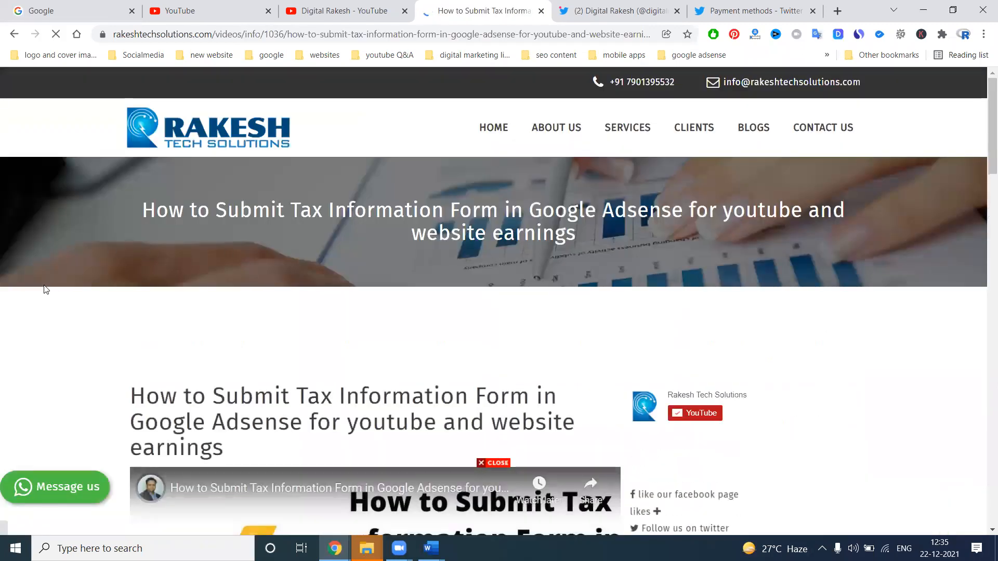
Share the Google Adsense tax form page as a Tweet with the prefilled text and link, and close the share window
{"action": "left_click", "coordinate": [15, 206]}
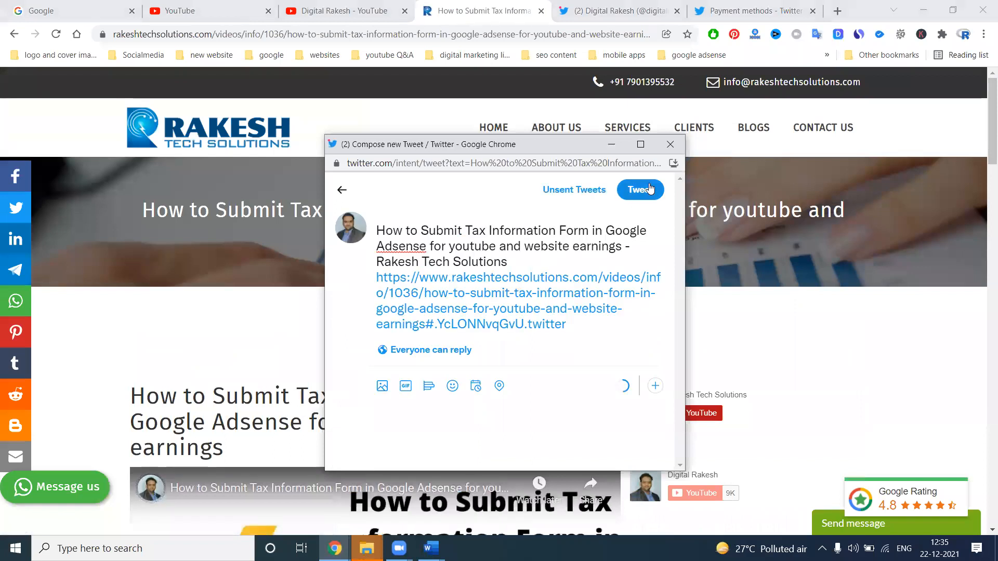
{"action": "left_click", "coordinate": [650, 189]}
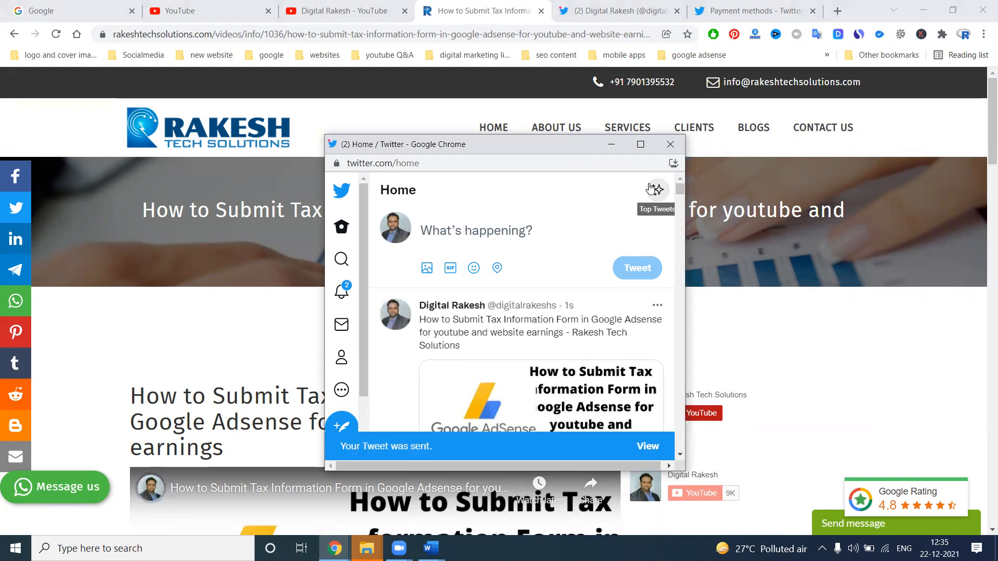
{"action": "left_click", "coordinate": [670, 144]}
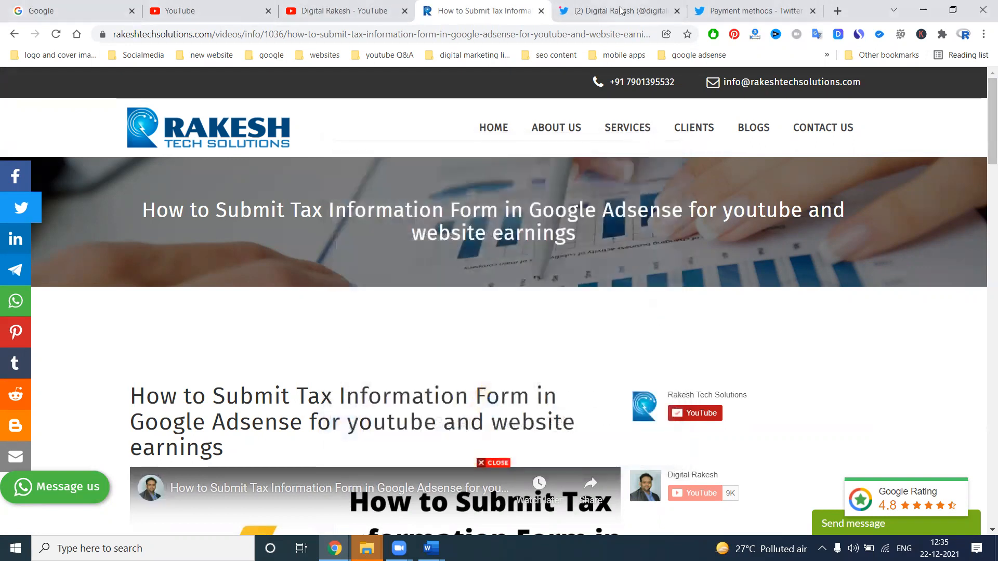
Reload the Twitter profile and check the newly posted Google Adsense Tweet
{"action": "left_click", "coordinate": [621, 10]}
{"action": "left_click", "coordinate": [57, 36]}
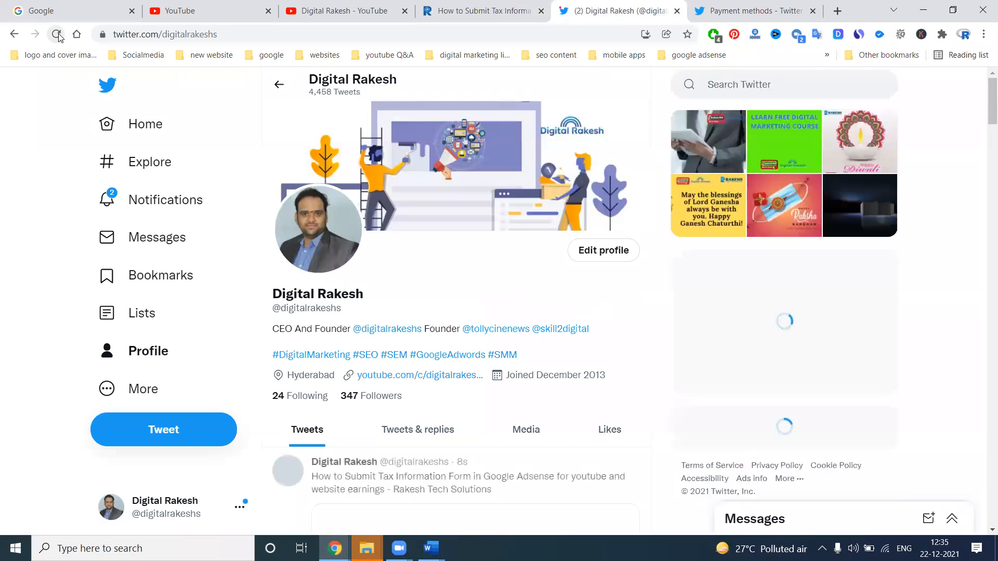
{"action": "scroll", "coordinate": [405, 307], "scroll_direction": "down", "scroll_amount": 3}
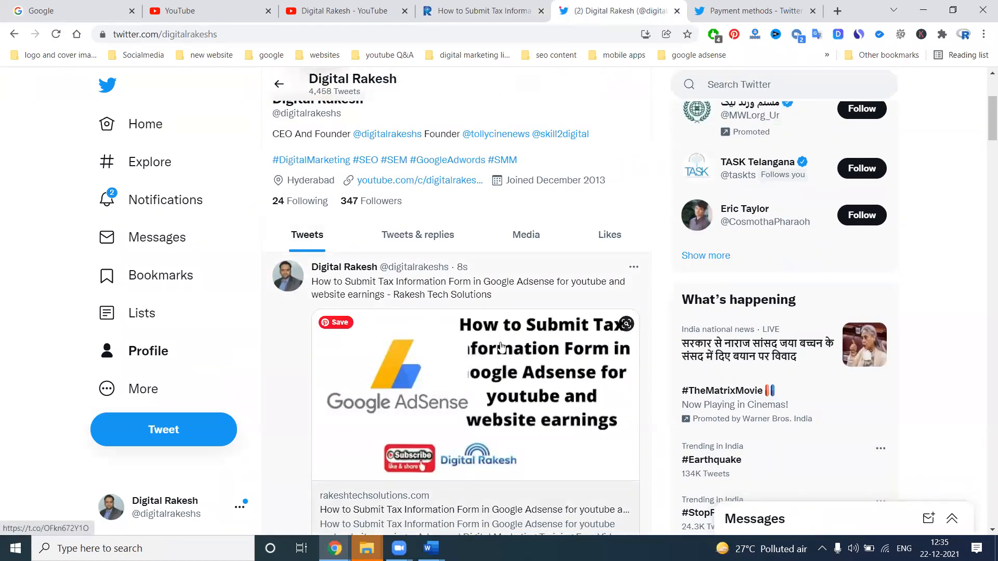
Switch to Twitter Ads, look through the account and profile options, and view the Edit access to account page
{"action": "left_click", "coordinate": [725, 4]}
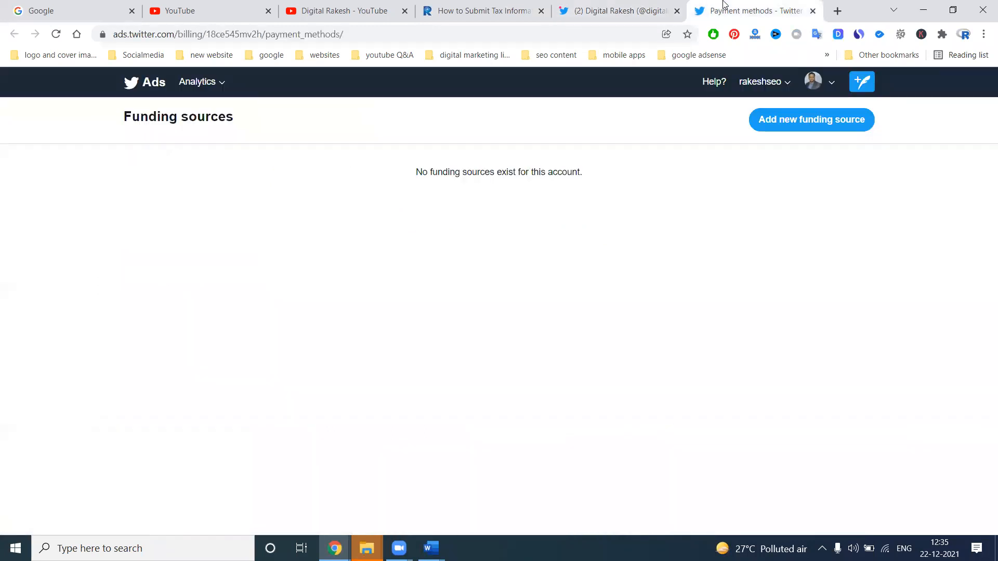
{"action": "left_click", "coordinate": [789, 87]}
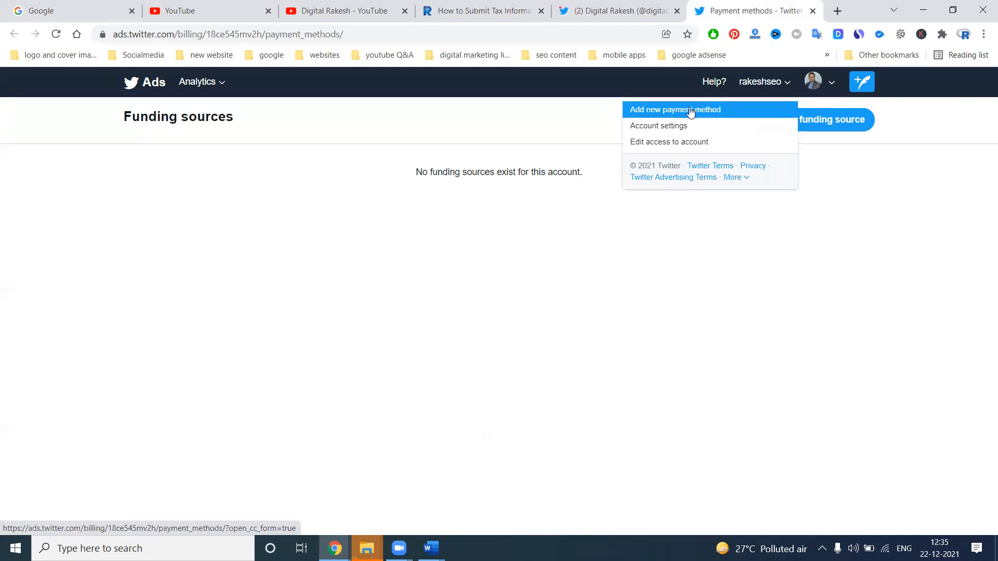
{"action": "left_click", "coordinate": [832, 85]}
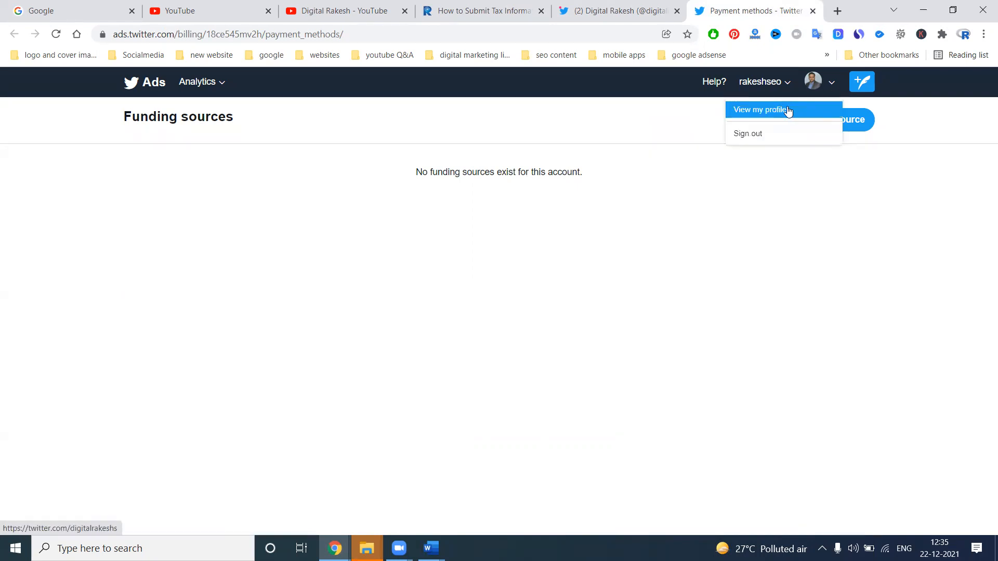
{"action": "left_click", "coordinate": [788, 86]}
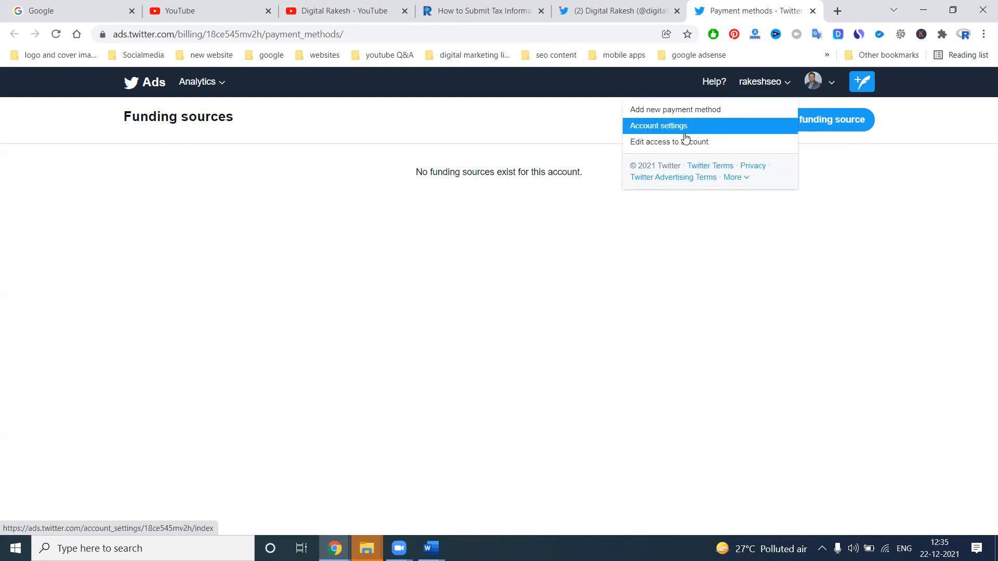
{"action": "left_click", "coordinate": [653, 143]}
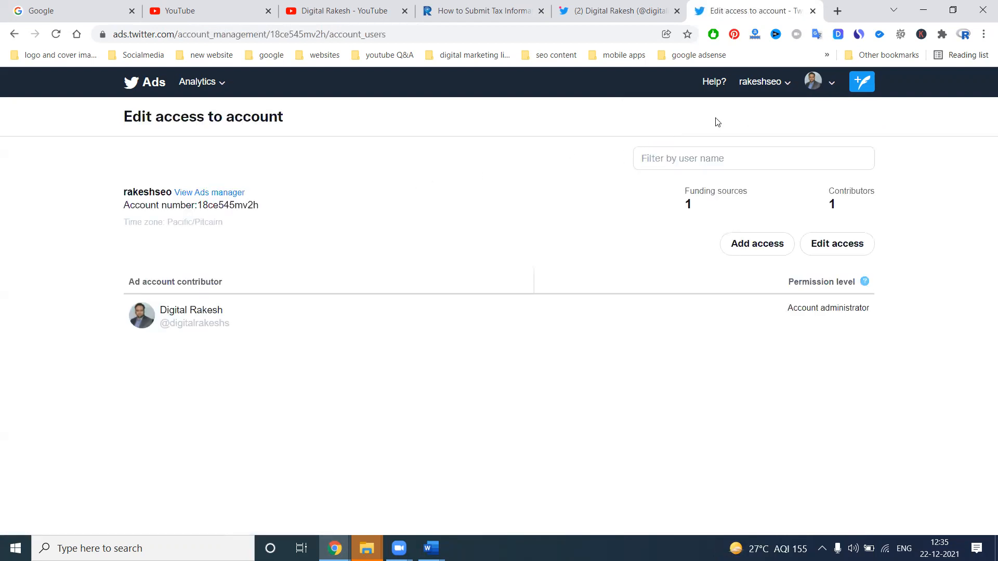
{"action": "left_click", "coordinate": [783, 86]}
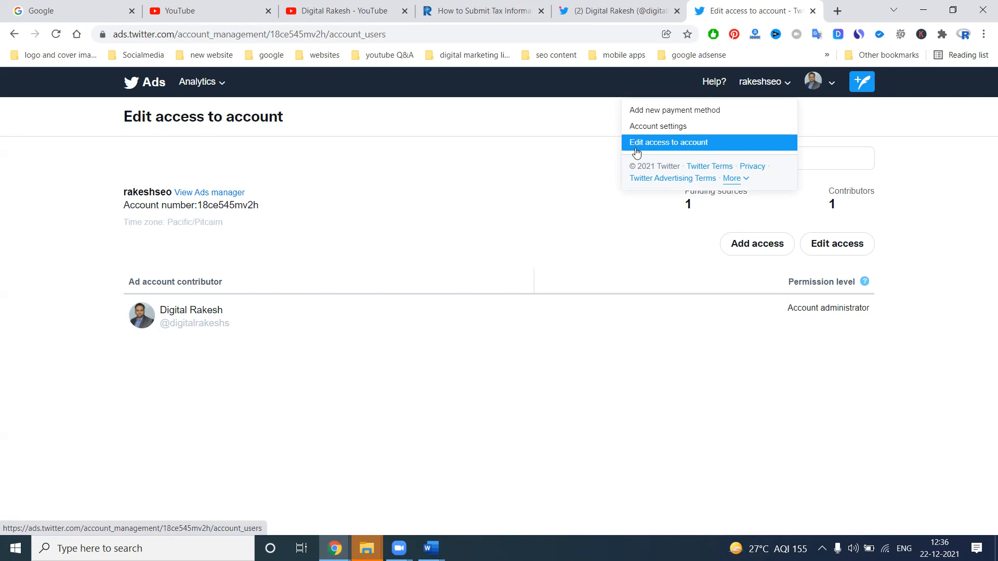
Open Ads Manager from the account access page and delete the "RTS Reach" campaign
{"action": "left_click", "coordinate": [216, 192]}
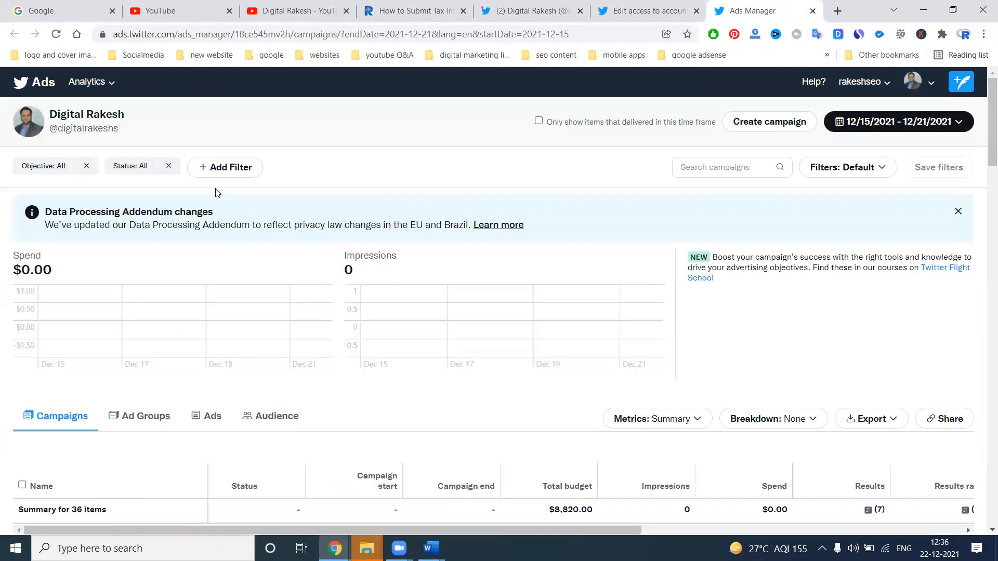
{"action": "scroll", "coordinate": [212, 196], "scroll_direction": "down", "scroll_amount": 5}
{"action": "left_click", "coordinate": [196, 281]}
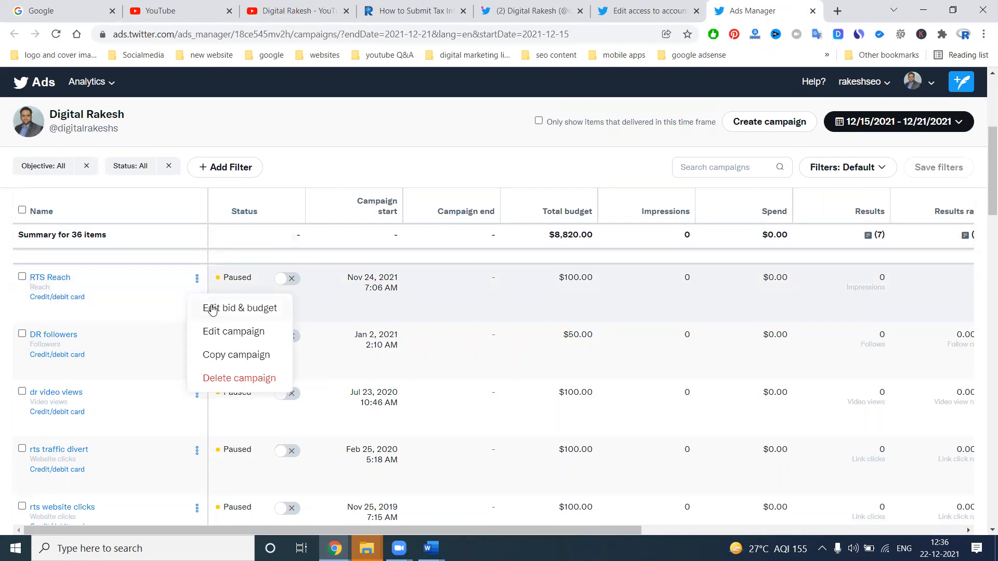
{"action": "left_click", "coordinate": [217, 379]}
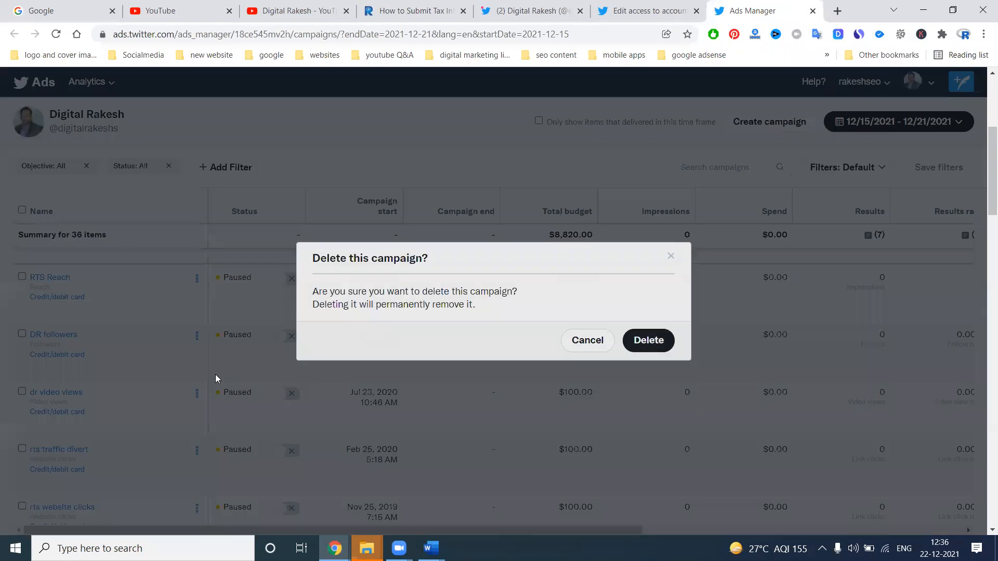
{"action": "left_click", "coordinate": [638, 343]}
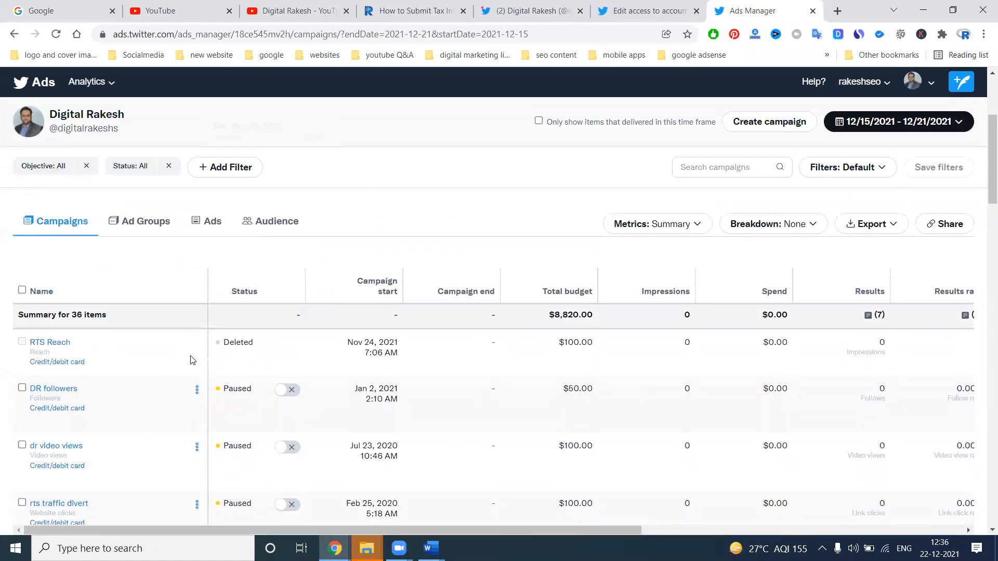
Select all campaigns in the list and delete the "Amazon" campaign
{"action": "left_click", "coordinate": [22, 290]}
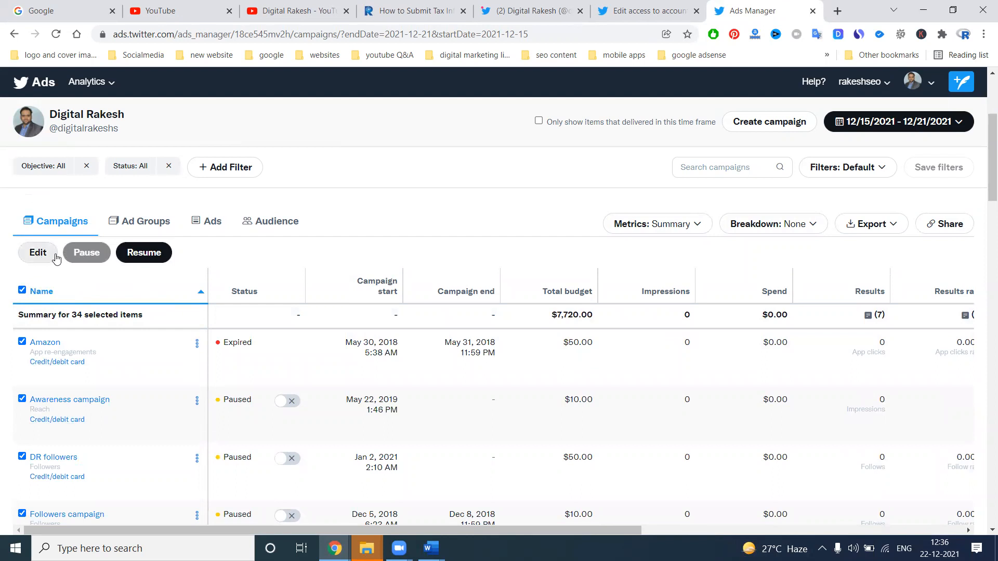
{"action": "left_click", "coordinate": [197, 345]}
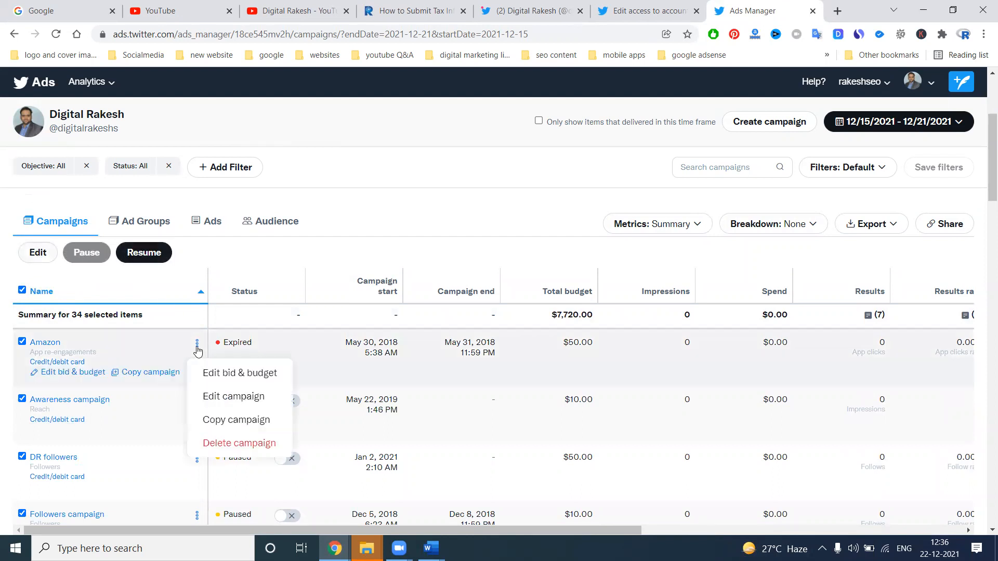
{"action": "left_click", "coordinate": [216, 442]}
{"action": "left_click", "coordinate": [656, 343]}
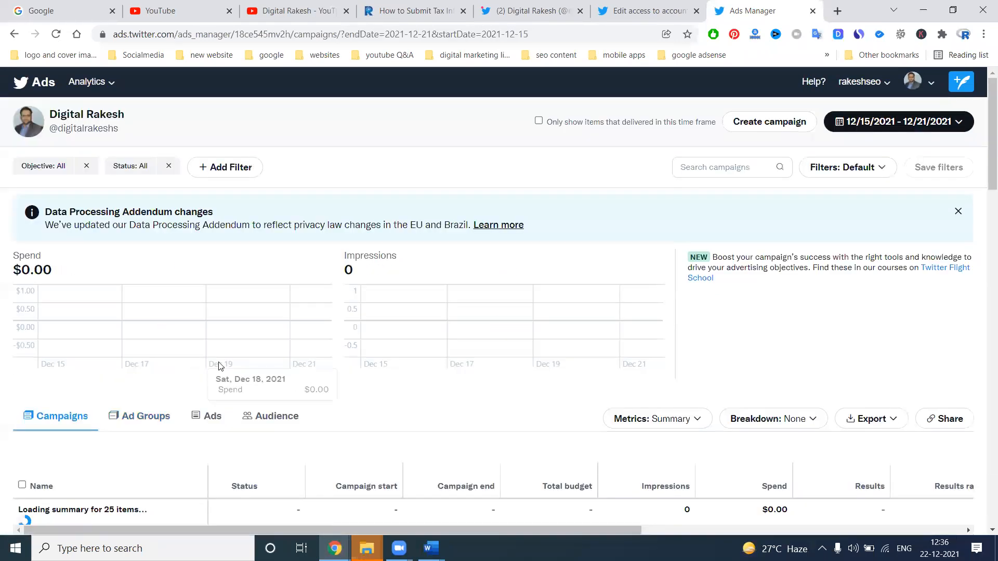
Delete the "DR followers" campaign, check the remaining campaigns, and reload Ads Manager
{"action": "scroll", "coordinate": [207, 364], "scroll_direction": "down", "scroll_amount": 5}
{"action": "left_click", "coordinate": [197, 326]}
{"action": "left_click", "coordinate": [201, 287]}
{"action": "left_click", "coordinate": [197, 326]}
{"action": "left_click", "coordinate": [229, 434]}
{"action": "left_click", "coordinate": [648, 342]}
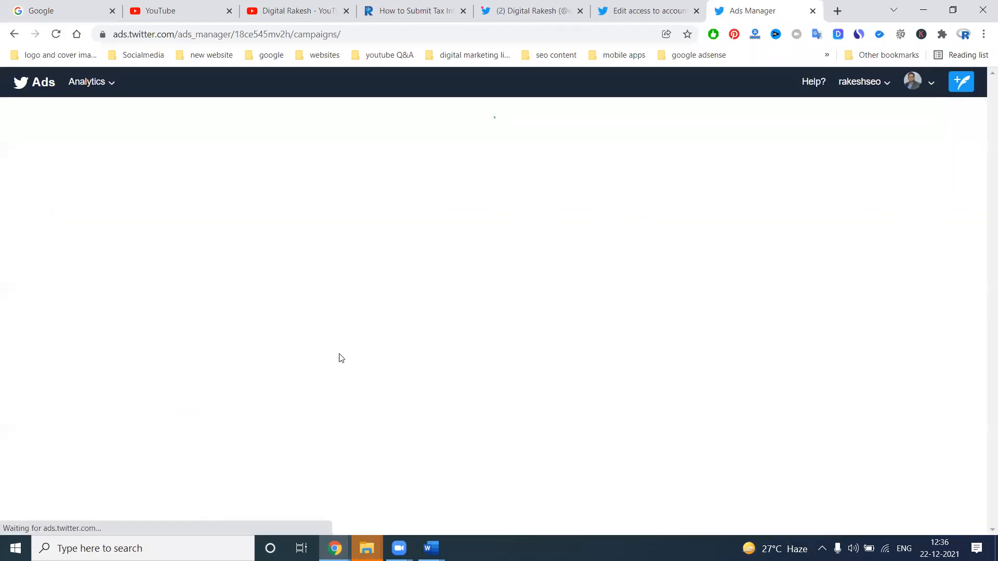
{"action": "scroll", "coordinate": [299, 373], "scroll_direction": "down", "scroll_amount": 5}
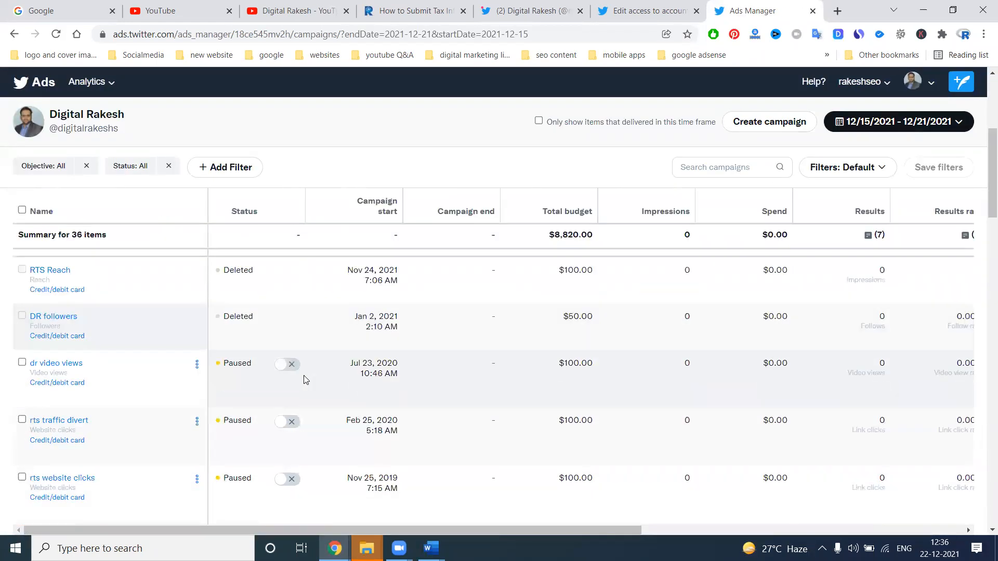
{"action": "scroll", "coordinate": [304, 375], "scroll_direction": "down", "scroll_amount": 2}
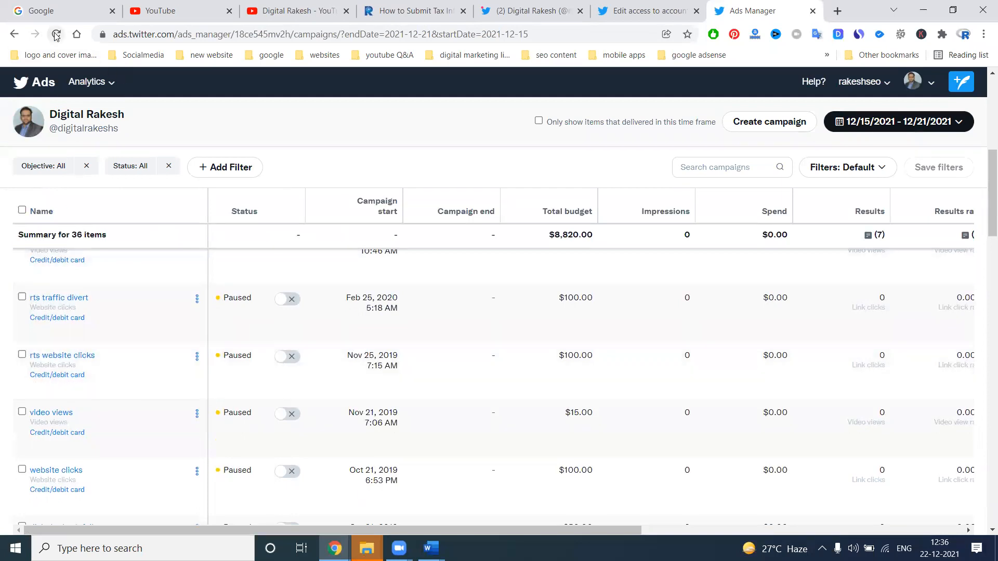
{"action": "left_click", "coordinate": [57, 35]}
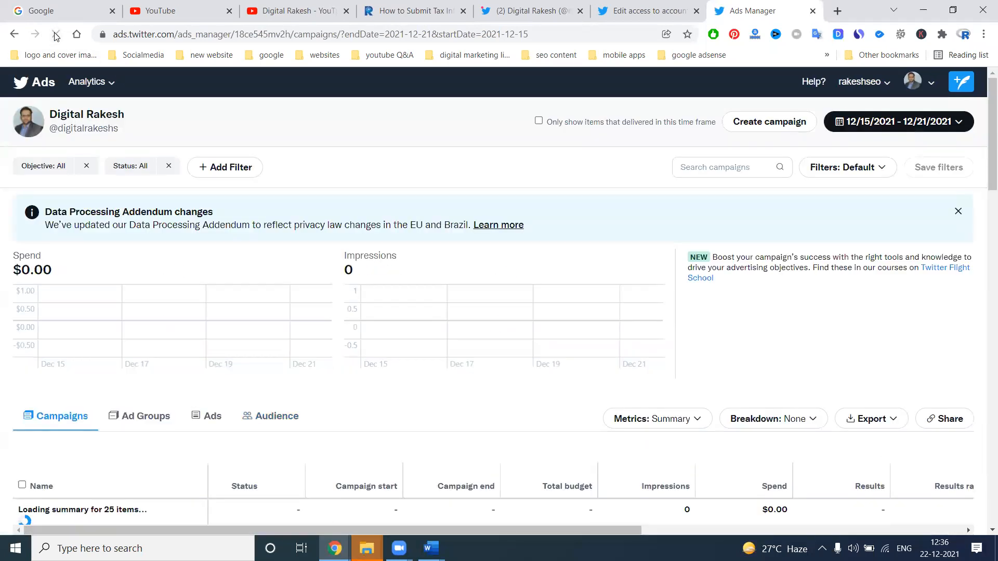
Start a new campaign and try the objectives Reach, Video views, Pre-roll views, App installs, Website clicks and Engagements
{"action": "left_click", "coordinate": [769, 130]}
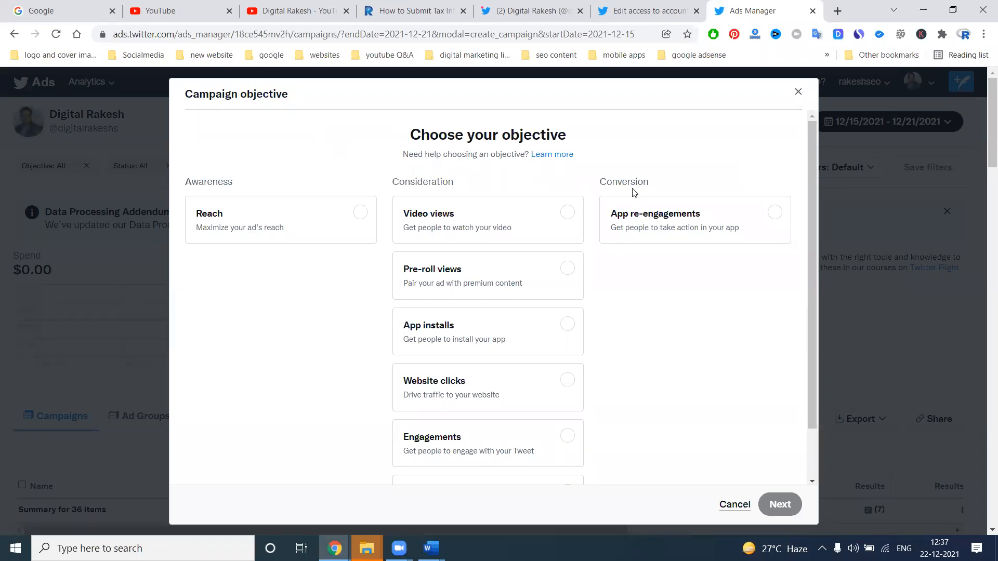
{"action": "left_click", "coordinate": [255, 224]}
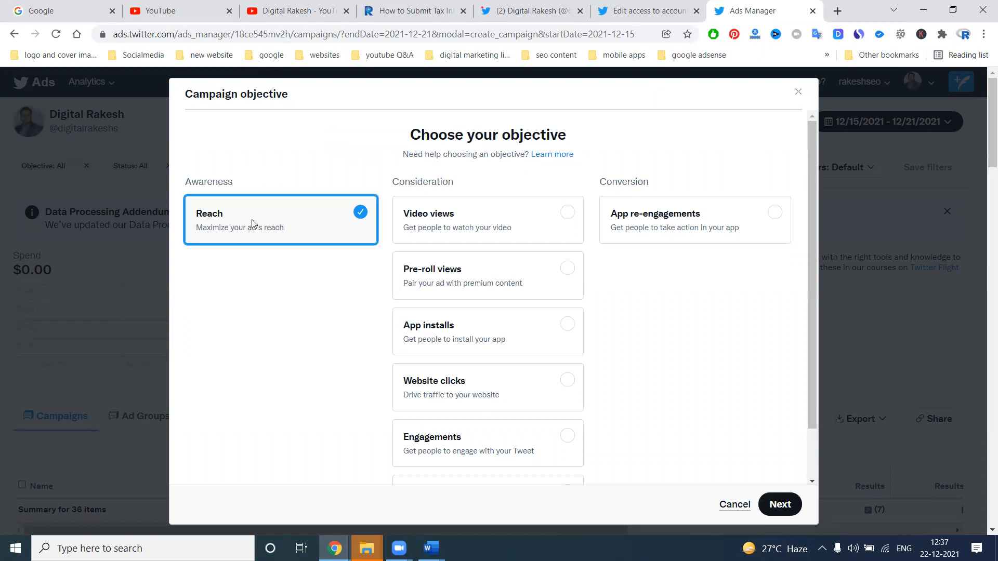
{"action": "left_click", "coordinate": [467, 222]}
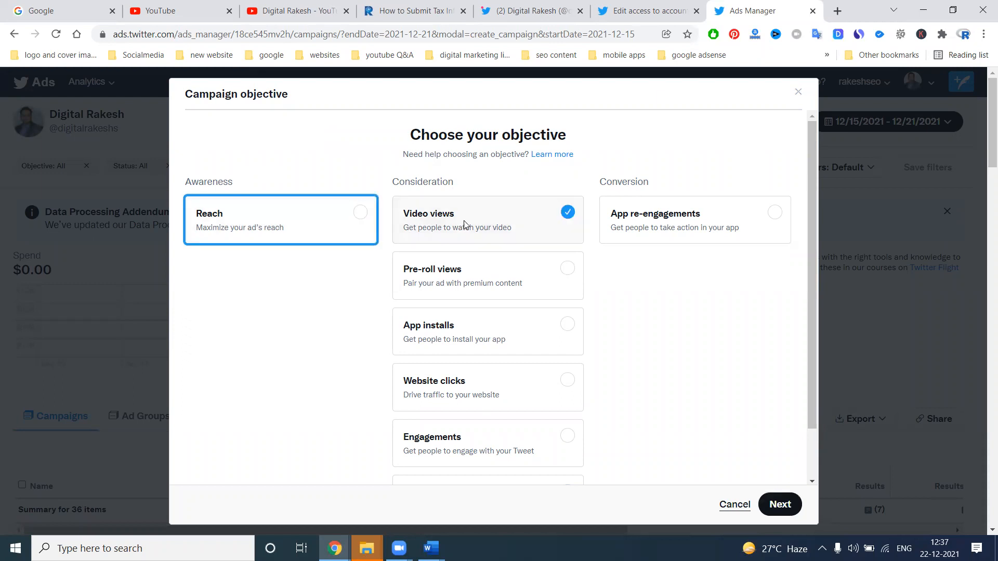
{"action": "left_click", "coordinate": [444, 283]}
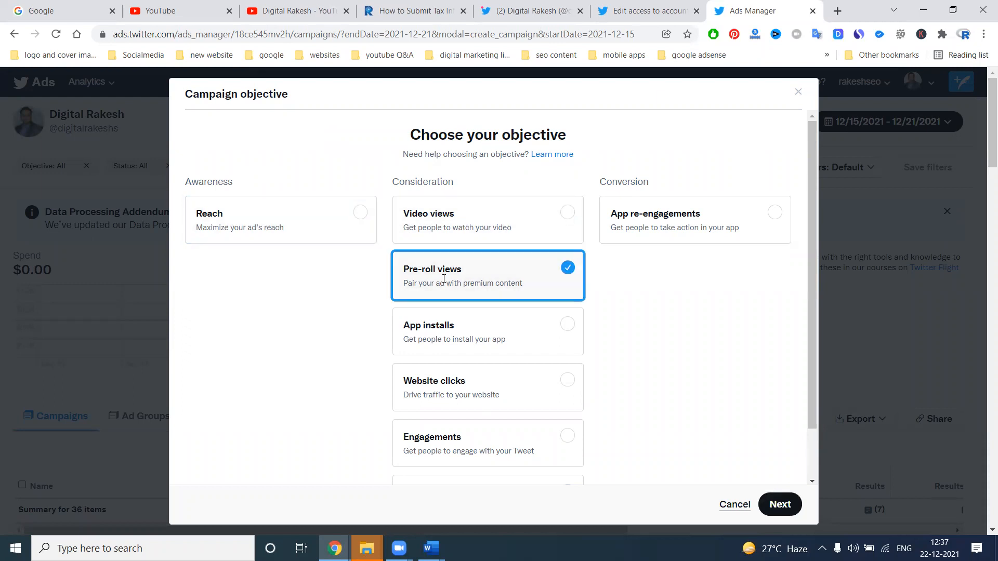
{"action": "left_click", "coordinate": [434, 326]}
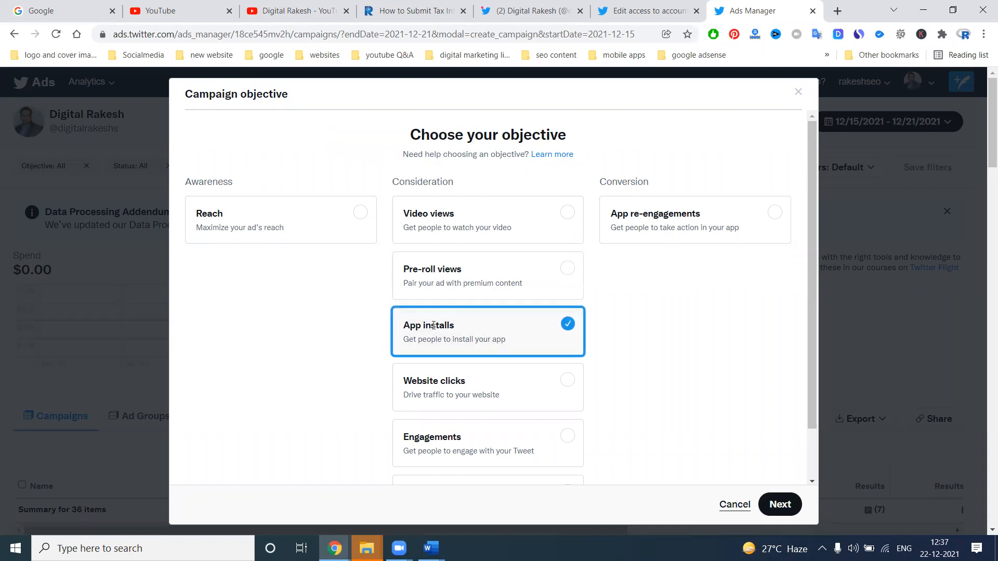
{"action": "left_click", "coordinate": [443, 394]}
{"action": "left_click", "coordinate": [445, 438]}
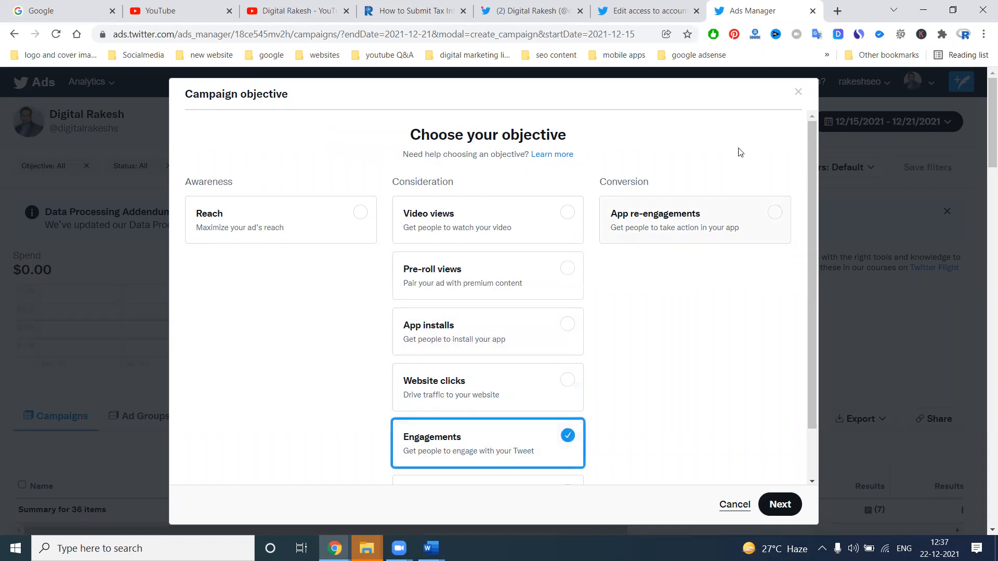
Search Google for "twitter ads" in a new browser tab and look through the results
{"action": "left_click", "coordinate": [837, 11]}
{"action": "type", "text": "twi"}
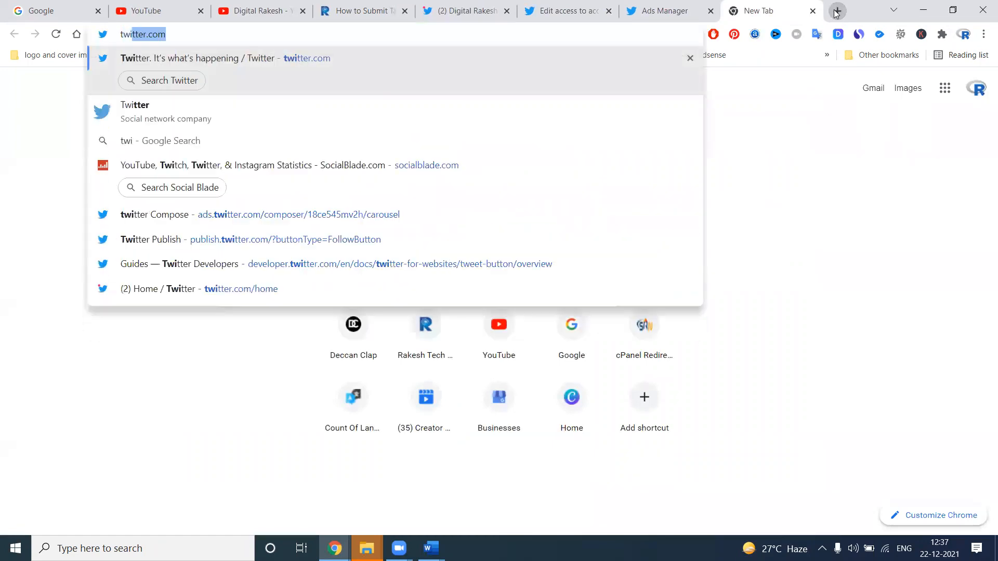
{"action": "type", "text": "tter ads"}
{"action": "key", "text": "Return"}
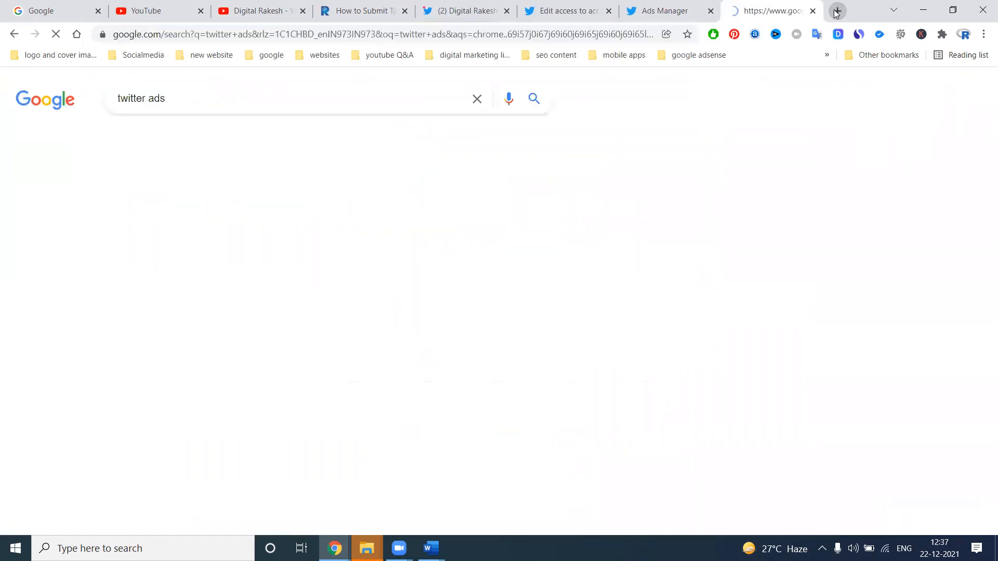
{"action": "scroll", "coordinate": [364, 169], "scroll_direction": "down", "scroll_amount": 3}
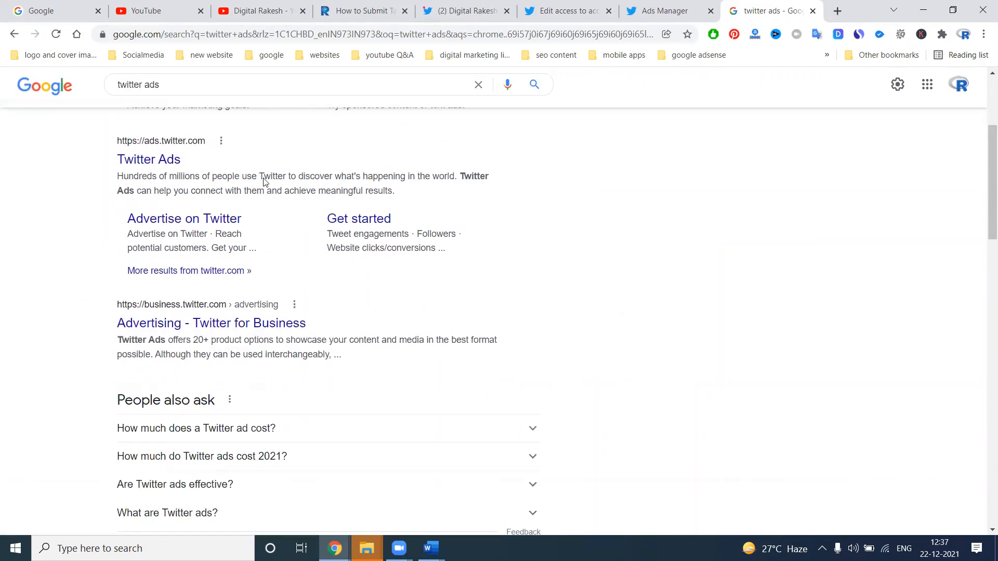
{"action": "right_click", "coordinate": [158, 162]}
{"action": "left_click", "coordinate": [251, 168]}
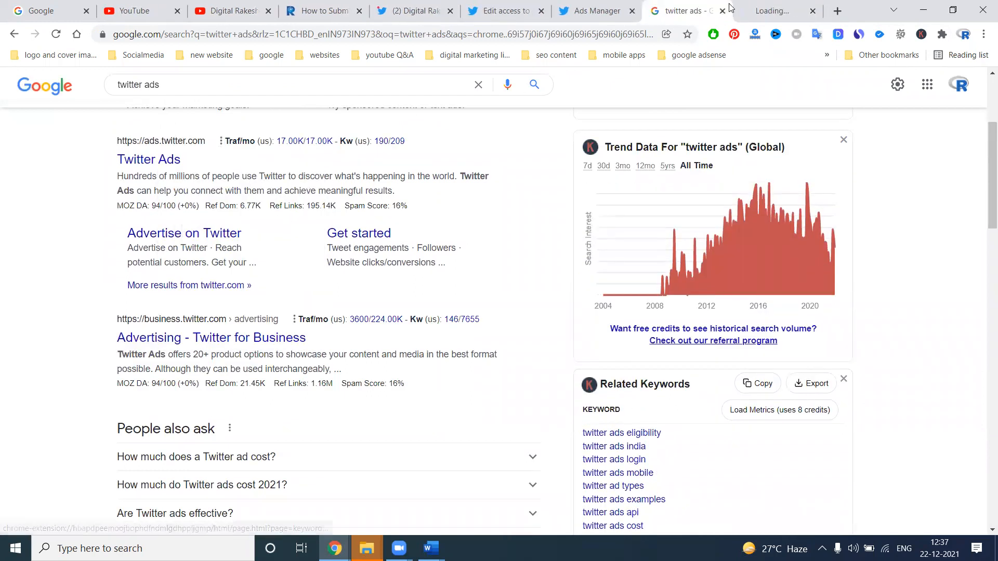
{"action": "left_click", "coordinate": [748, 6]}
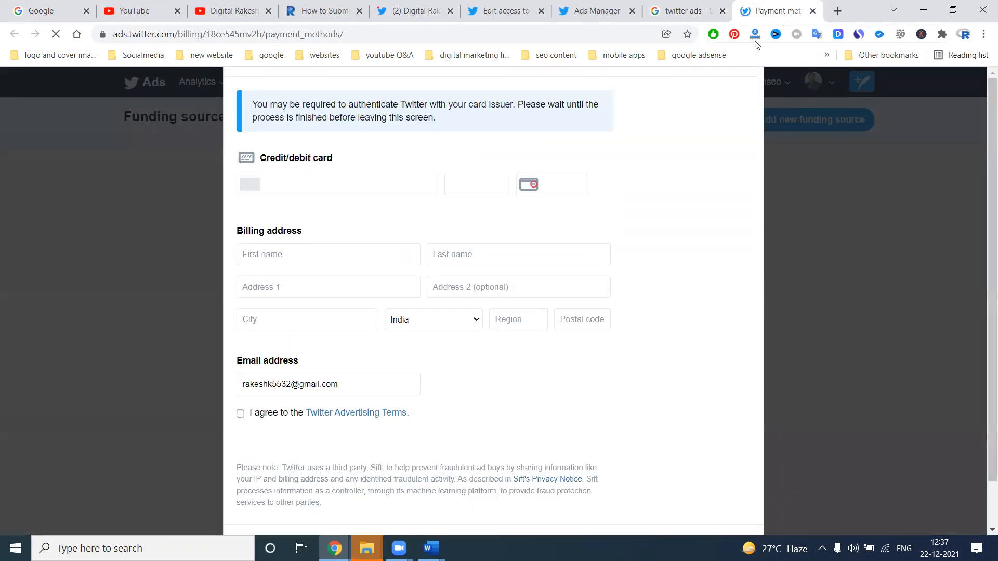
{"action": "left_click", "coordinate": [813, 11]}
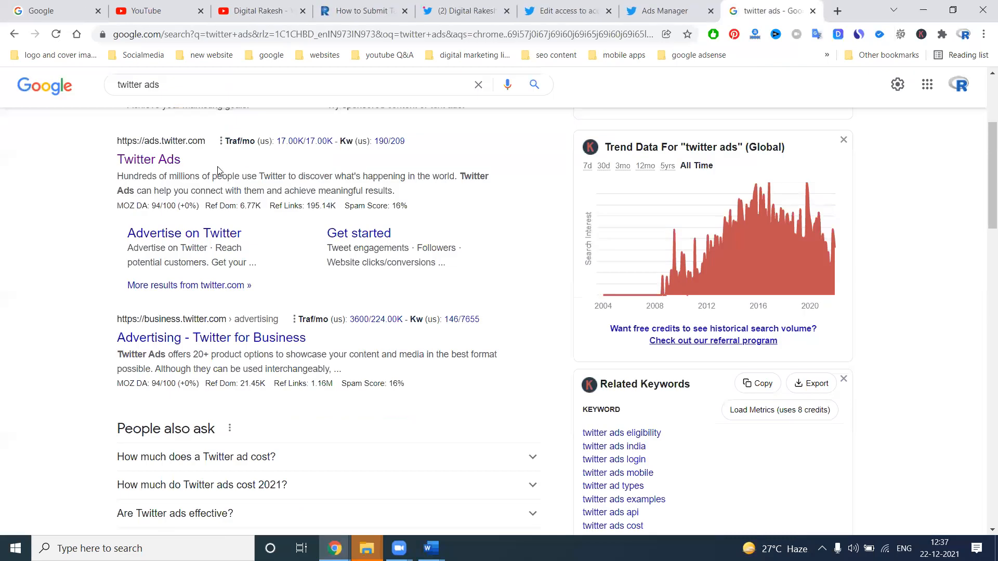
Open the "Advertising - Twitter for Business" result in a new tab and go to its "Create a profile" page under Basics
{"action": "right_click", "coordinate": [262, 342]}
{"action": "left_click", "coordinate": [279, 355]}
{"action": "left_click", "coordinate": [741, 9]}
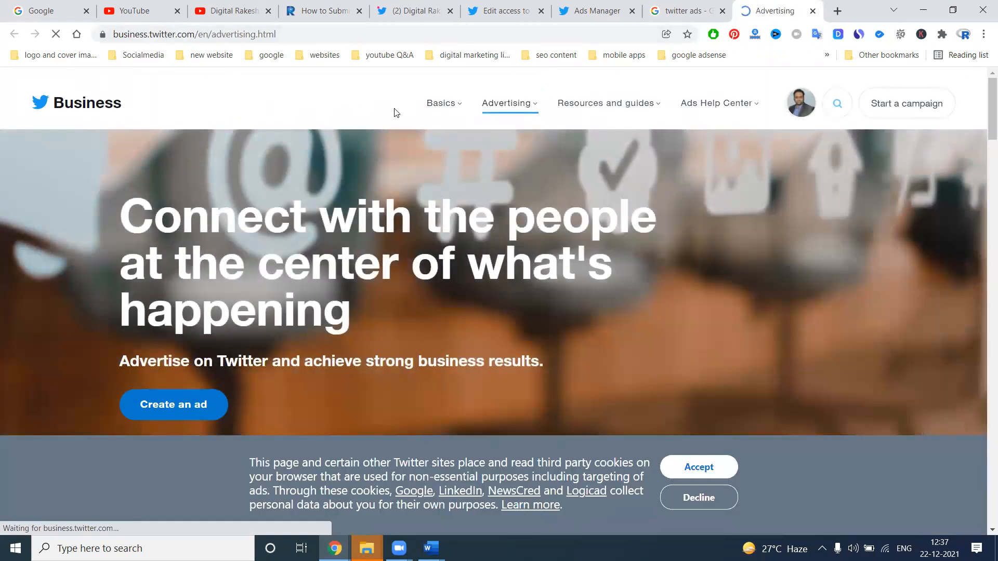
{"action": "mouse_move", "coordinate": [449, 104]}
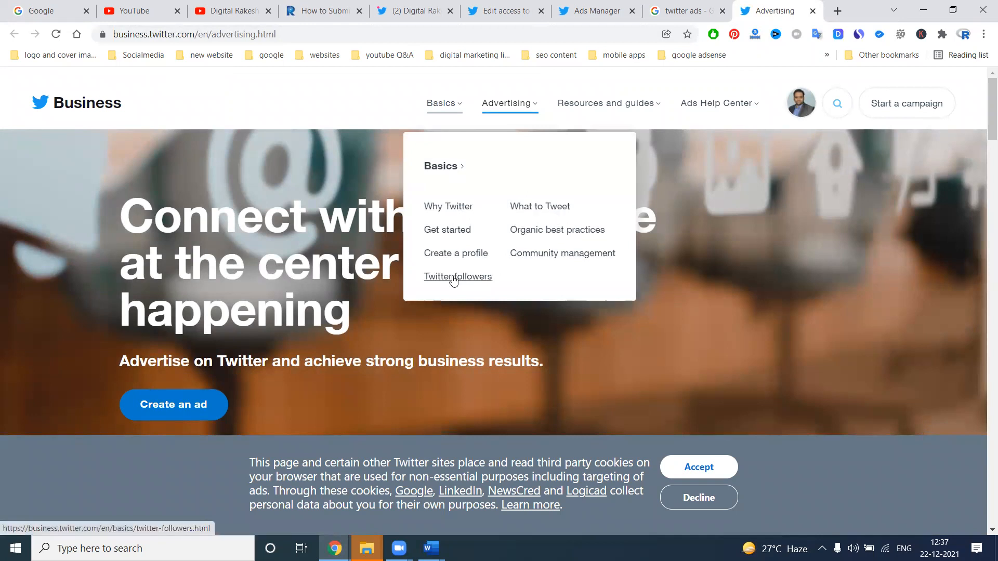
{"action": "left_click", "coordinate": [460, 257]}
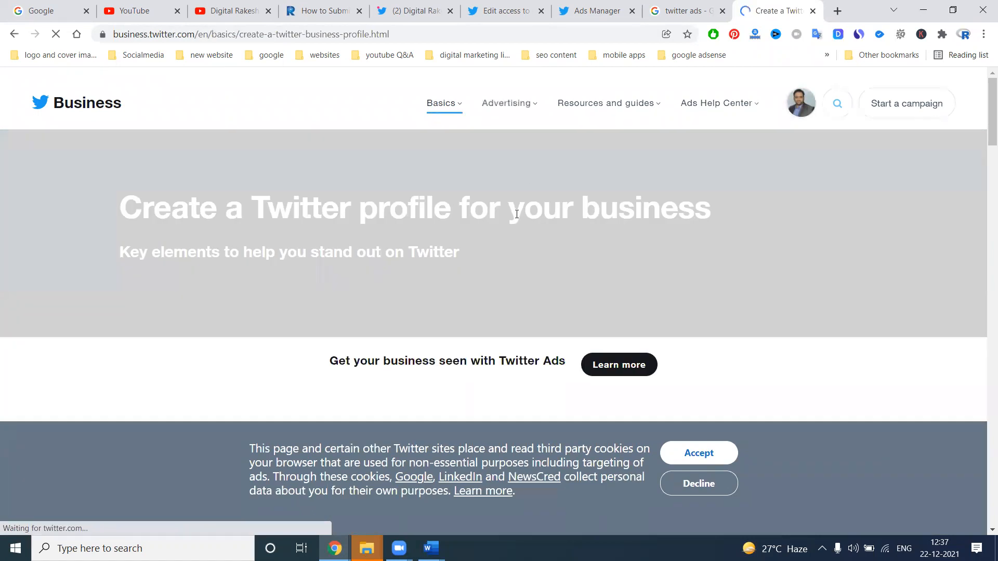
Check the resources and guides topics, and open "Twitter Ads overview" in the Ads Help Center
{"action": "mouse_move", "coordinate": [562, 103]}
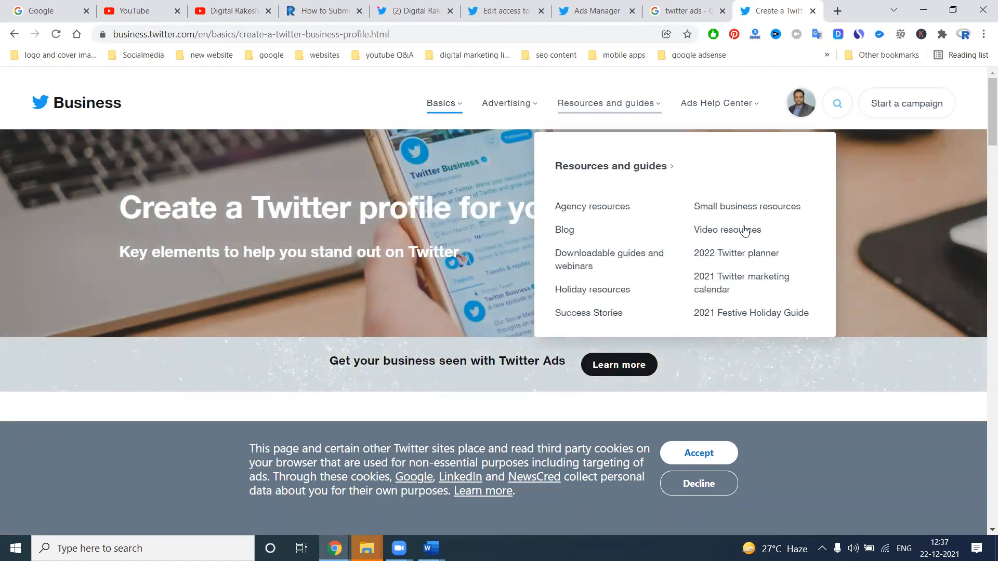
{"action": "mouse_move", "coordinate": [719, 103]}
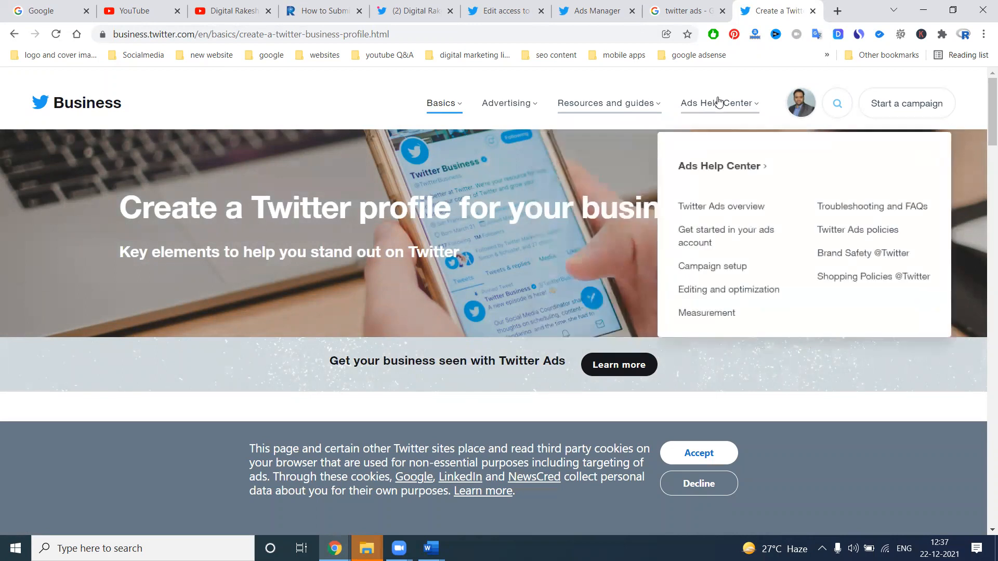
{"action": "left_click", "coordinate": [717, 207]}
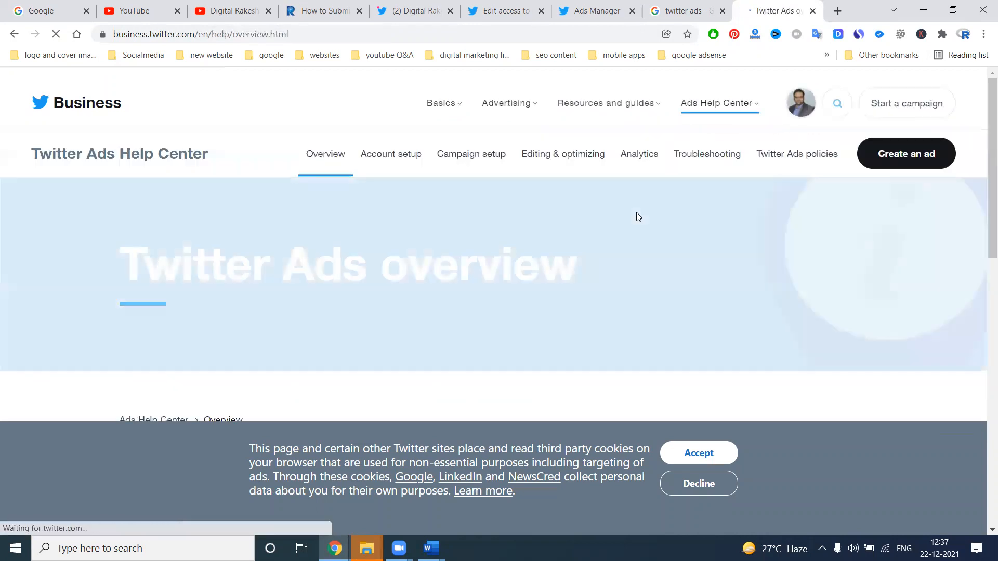
Look through the topics listed on the Twitter Ads overview page and close its tab
{"action": "scroll", "coordinate": [468, 240], "scroll_direction": "down", "scroll_amount": 4}
{"action": "scroll", "coordinate": [433, 246], "scroll_direction": "down", "scroll_amount": 3}
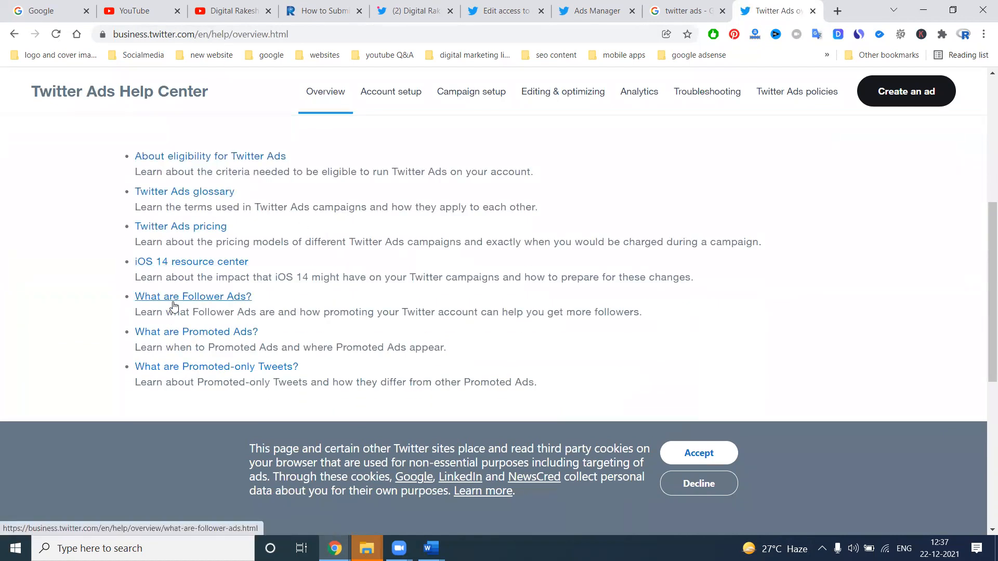
{"action": "scroll", "coordinate": [550, 171], "scroll_direction": "up", "scroll_amount": 3}
{"action": "scroll", "coordinate": [550, 171], "scroll_direction": "up", "scroll_amount": 3}
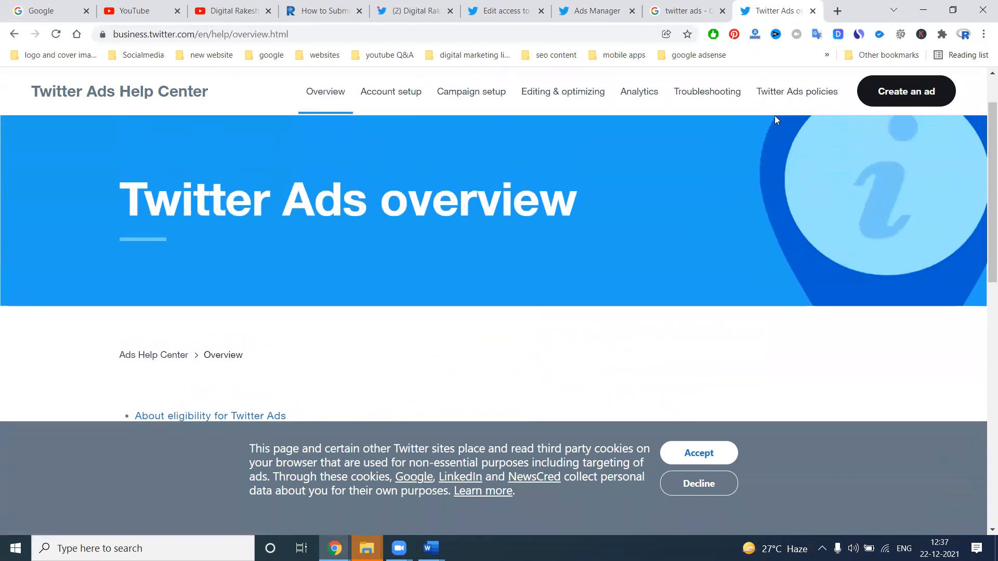
{"action": "left_click", "coordinate": [813, 11]}
{"action": "left_click", "coordinate": [813, 11]}
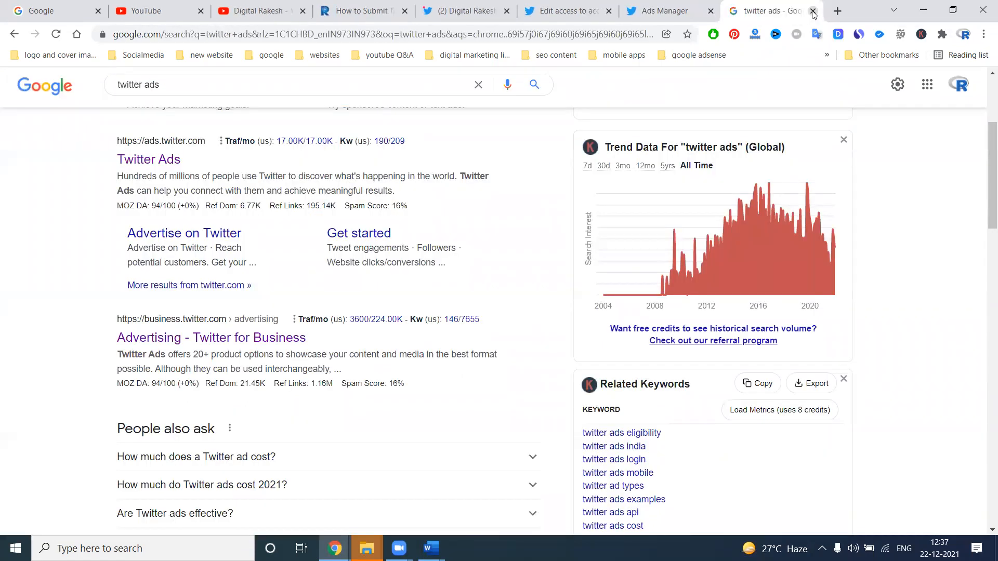
Read the "How Twitter Ads work" search result in a new tab, and close both the article and the search results
{"action": "scroll", "coordinate": [416, 223], "scroll_direction": "down", "scroll_amount": 5}
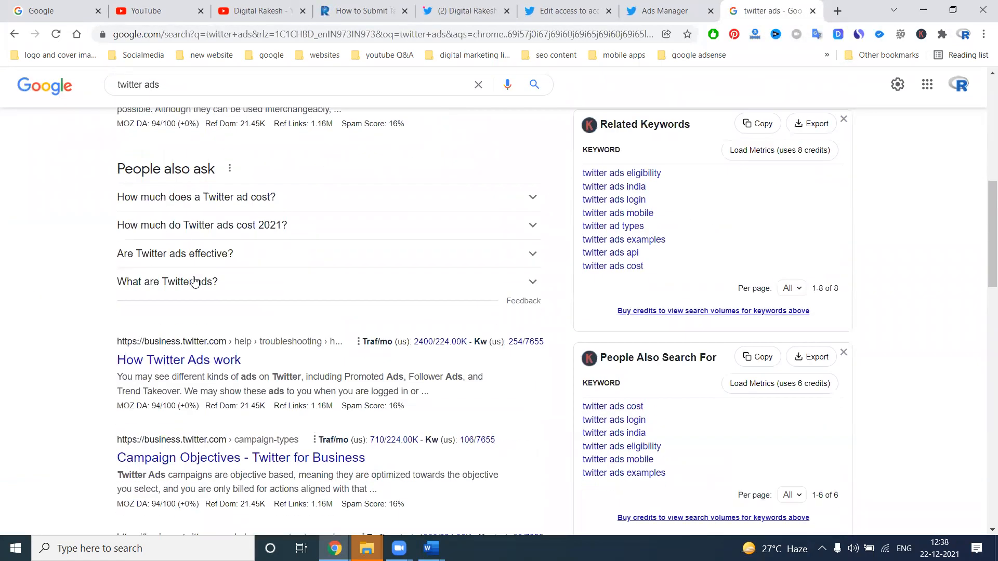
{"action": "right_click", "coordinate": [192, 346]}
{"action": "left_click", "coordinate": [231, 352]}
{"action": "left_click", "coordinate": [775, 10]}
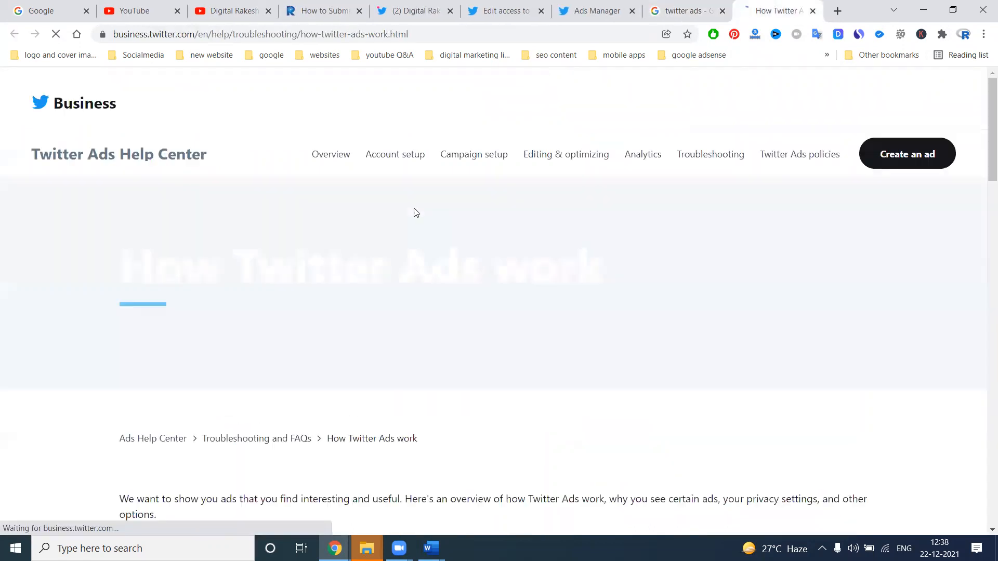
{"action": "scroll", "coordinate": [371, 211], "scroll_direction": "down", "scroll_amount": 15}
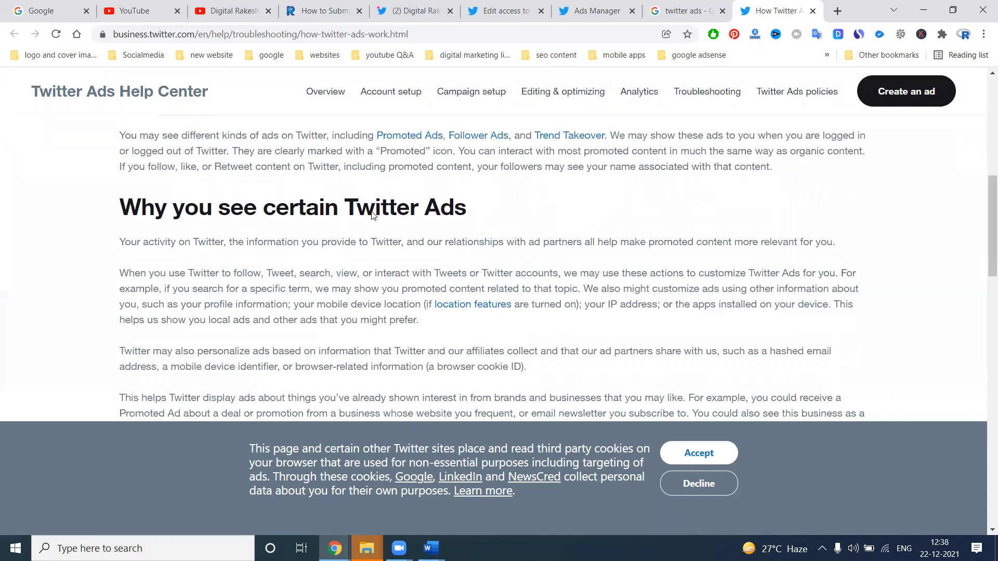
{"action": "scroll", "coordinate": [372, 212], "scroll_direction": "down", "scroll_amount": 10}
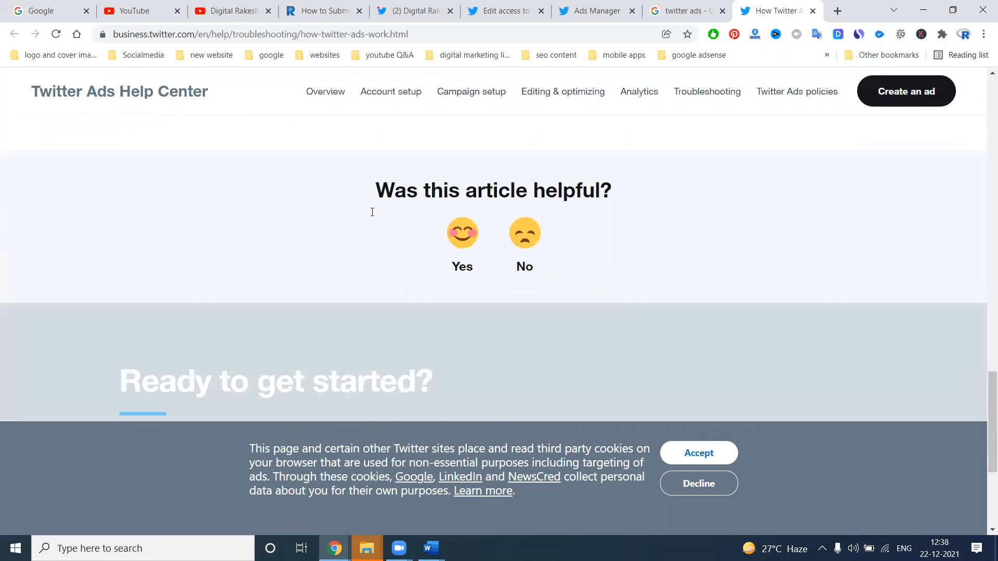
{"action": "left_click", "coordinate": [813, 11]}
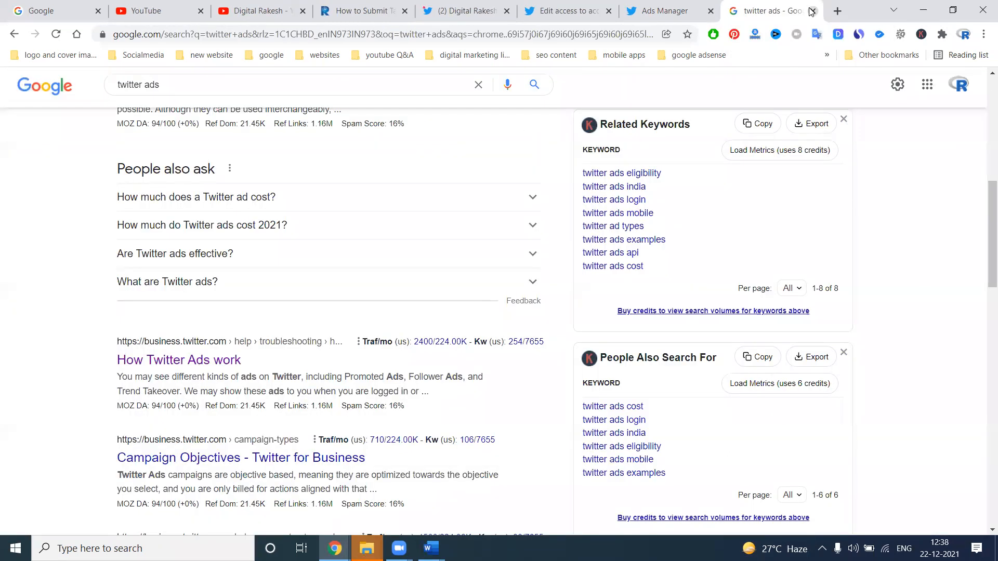
{"action": "left_click", "coordinate": [813, 11]}
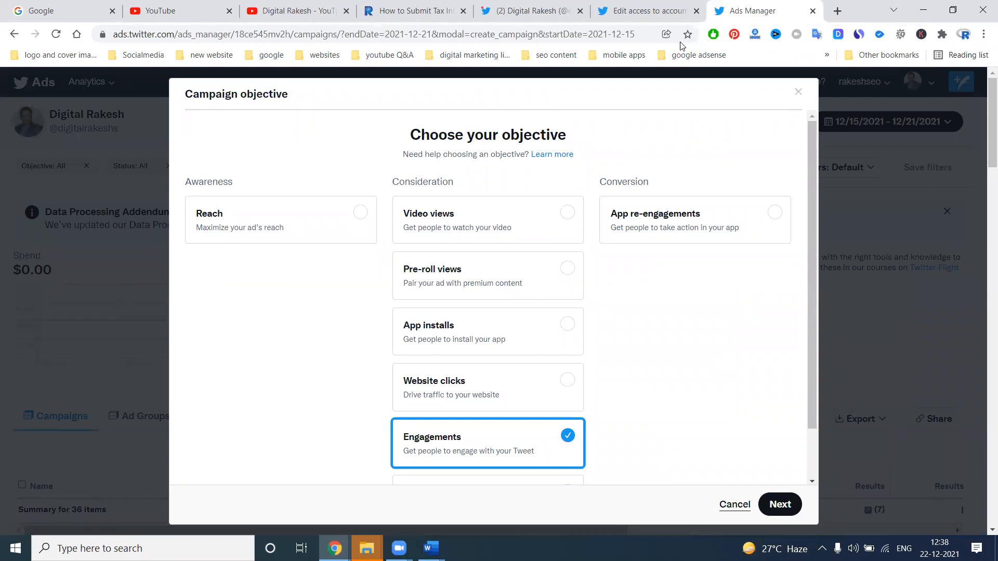
Choose Followers as the campaign objective and continue to the campaign details
{"action": "scroll", "coordinate": [416, 182], "scroll_direction": "down", "scroll_amount": 2}
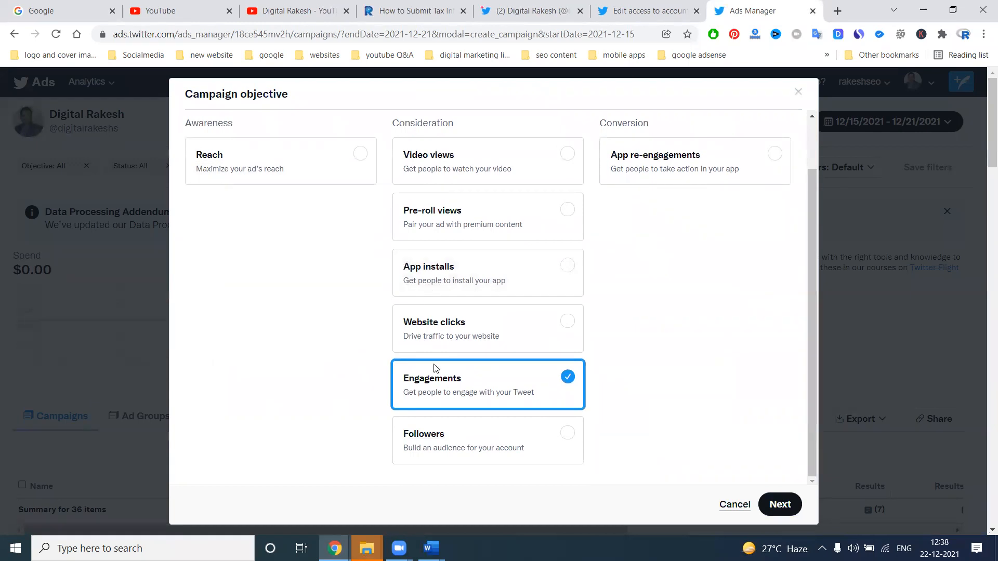
{"action": "left_click", "coordinate": [427, 420]}
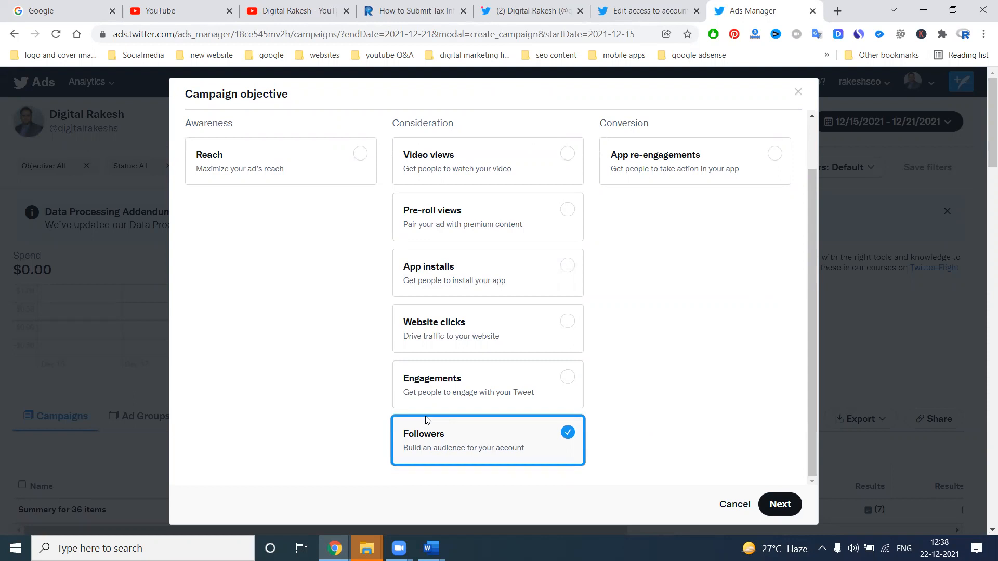
{"action": "left_click", "coordinate": [787, 513]}
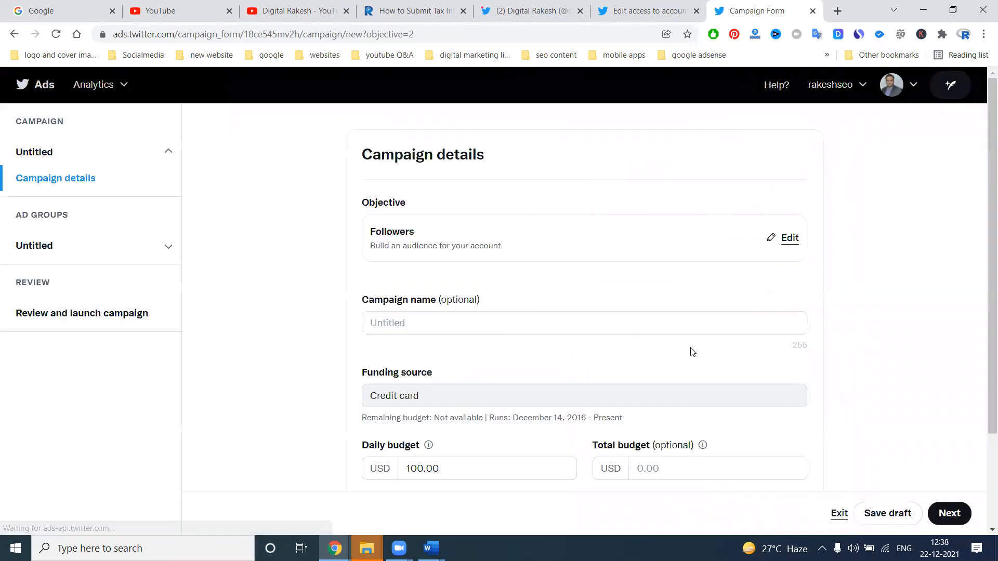
Name the campaign "rts" and check the Credit card funding source
{"action": "left_click", "coordinate": [407, 322]}
{"action": "type", "text": "rts"}
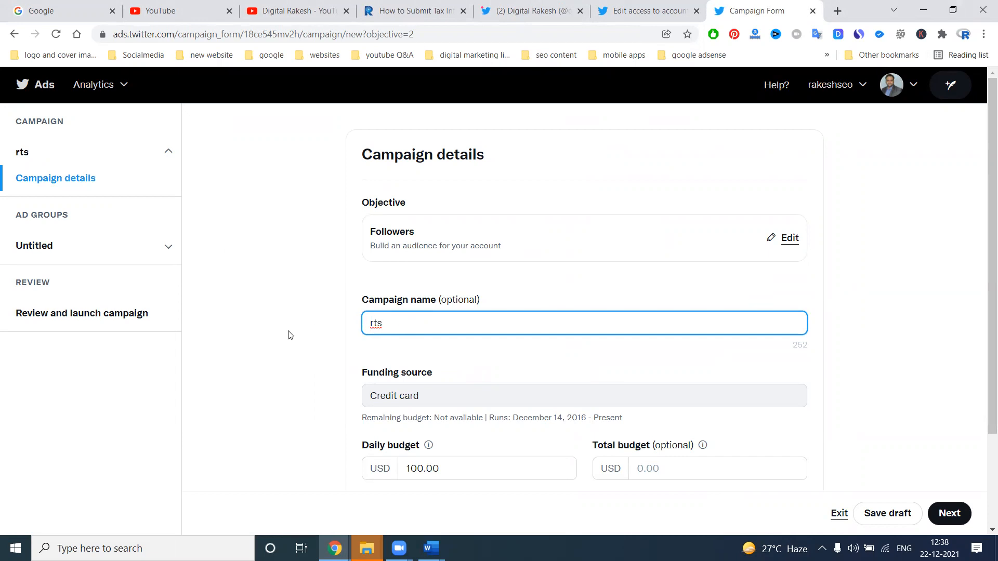
{"action": "scroll", "coordinate": [332, 332], "scroll_direction": "down", "scroll_amount": 2}
{"action": "left_click", "coordinate": [401, 280]}
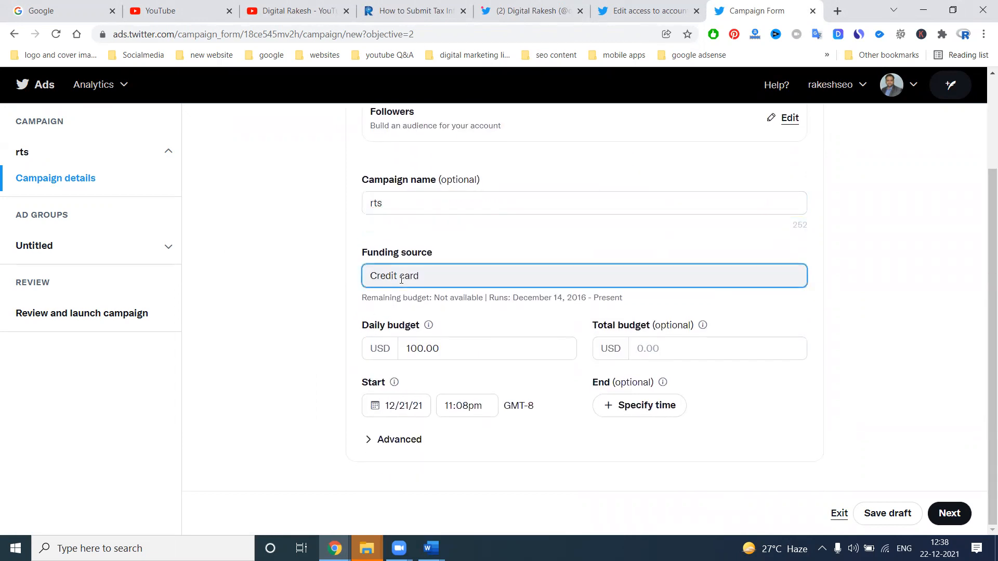
{"action": "triple_click", "coordinate": [403, 279]}
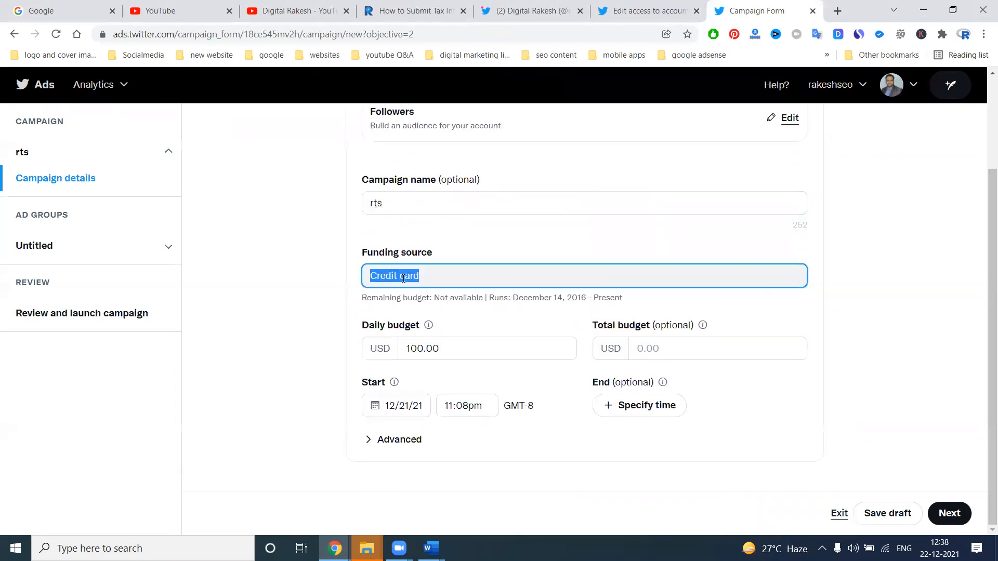
{"action": "left_click", "coordinate": [323, 277]}
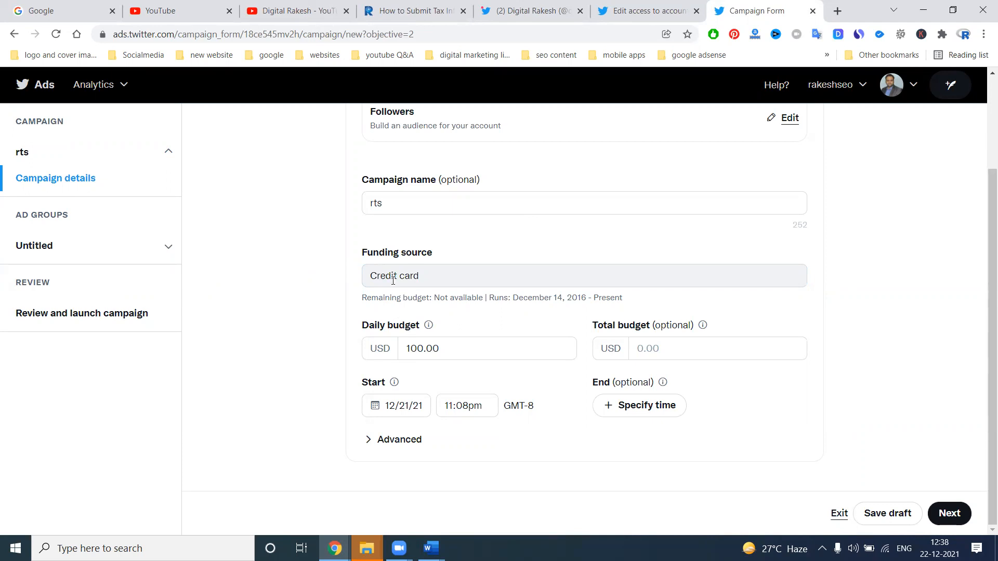
Select the daily budget amount, open the Windows Calculator and enter 7 as the first number
{"action": "left_click", "coordinate": [410, 347]}
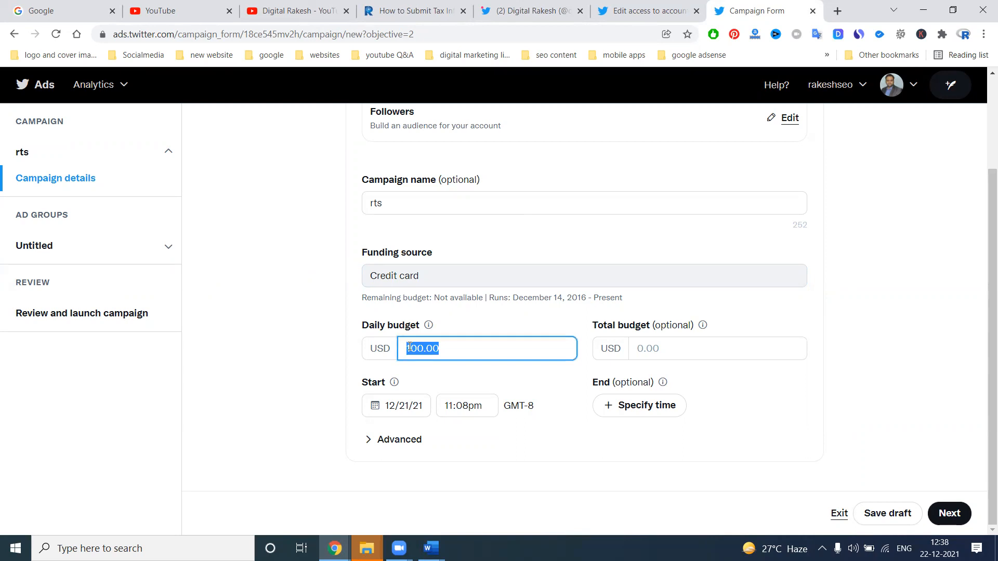
{"action": "key", "text": "super+r"}
{"action": "type", "text": "calc"}
{"action": "key", "text": "Return"}
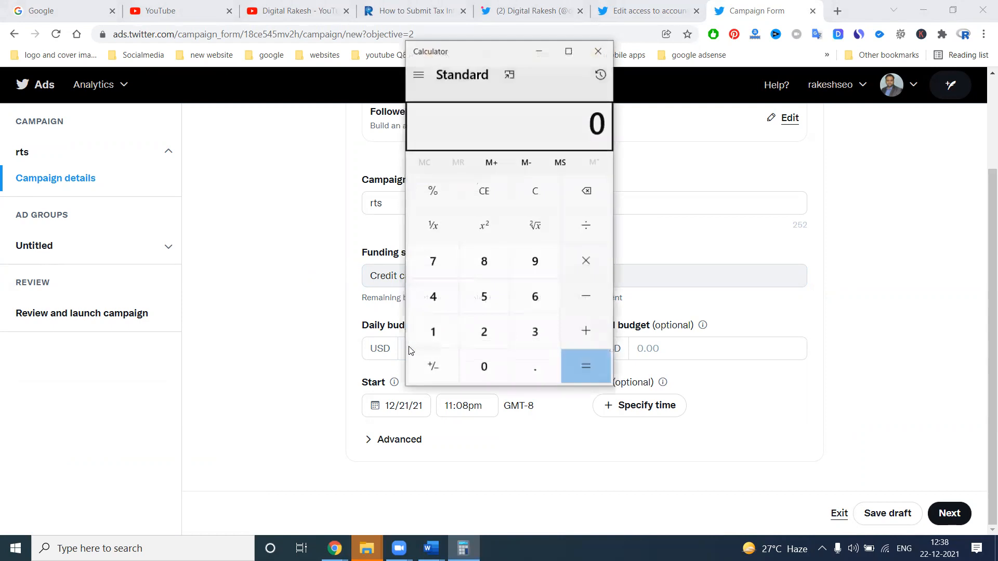
{"action": "type", "text": "7"}
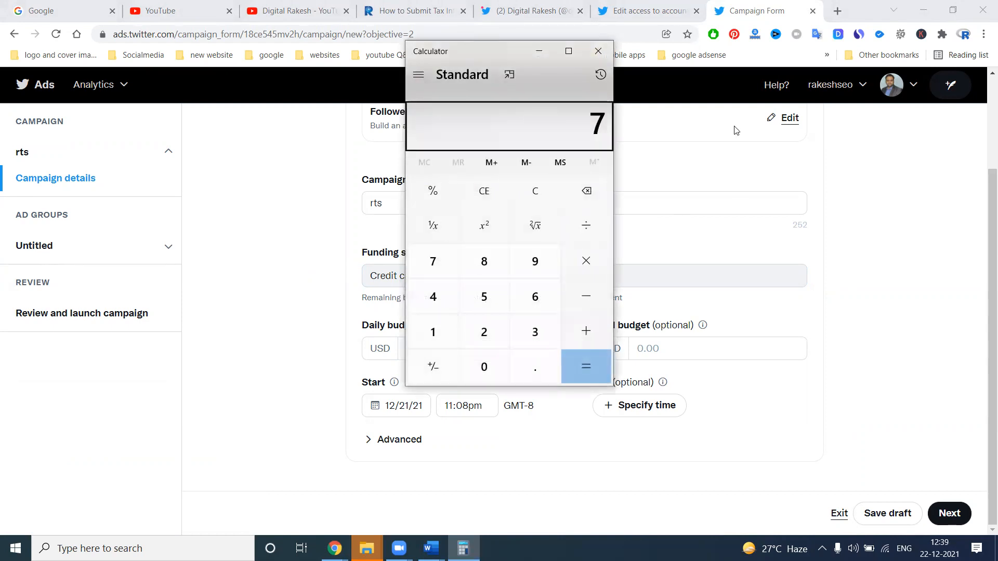
Convert 1 US Dollar to Indian Rupees on xe.com in a new browser tab and close that tab
{"action": "left_click", "coordinate": [829, 14]}
{"action": "left_click", "coordinate": [829, 13]}
{"action": "type", "text": "xe.com"}
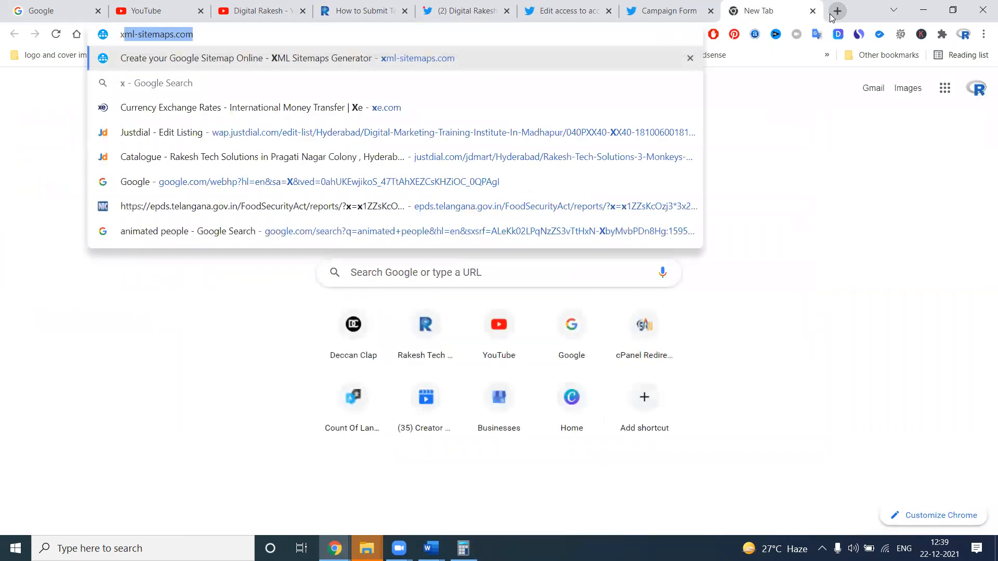
{"action": "key", "text": "Return"}
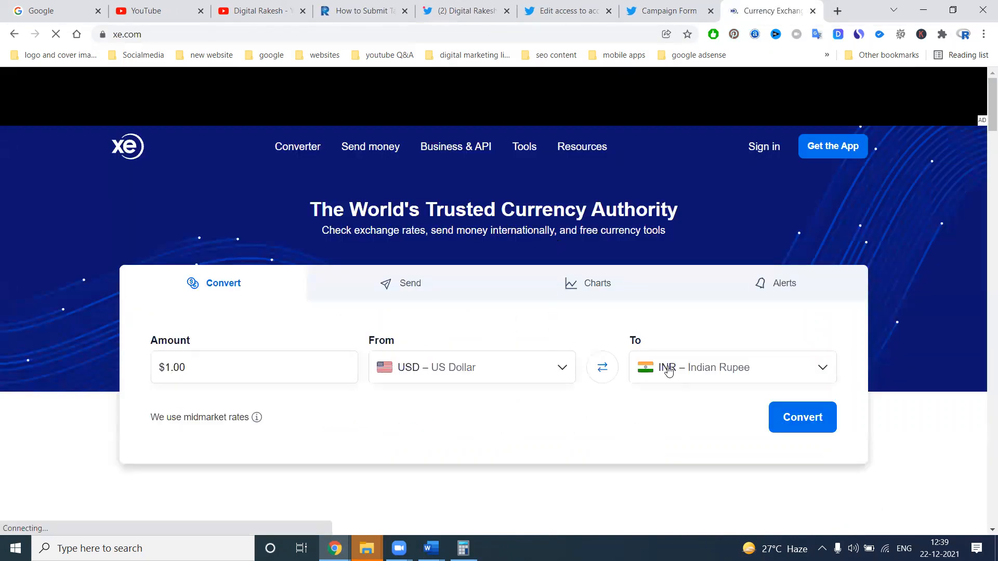
{"action": "left_click", "coordinate": [810, 425]}
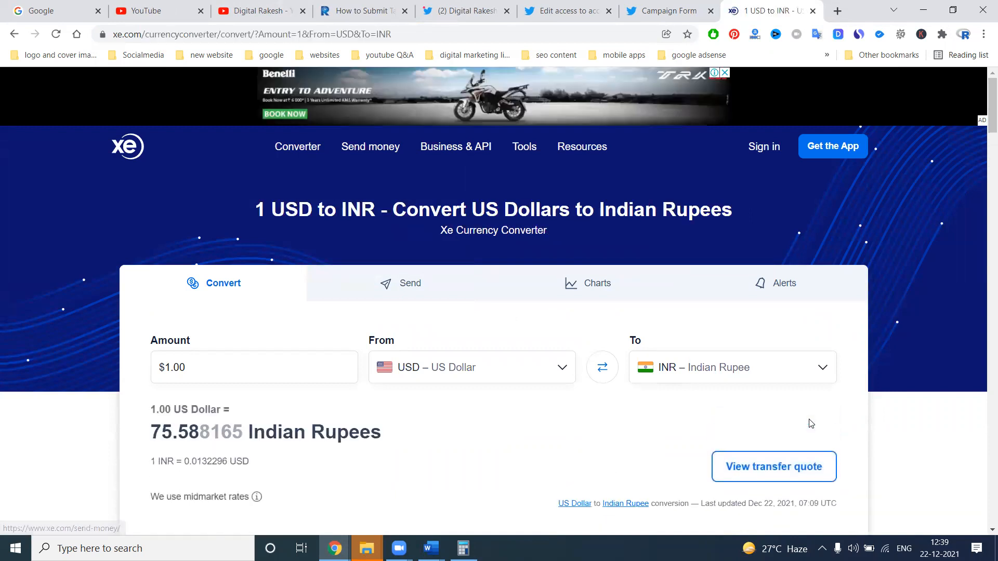
{"action": "left_click", "coordinate": [815, 12]}
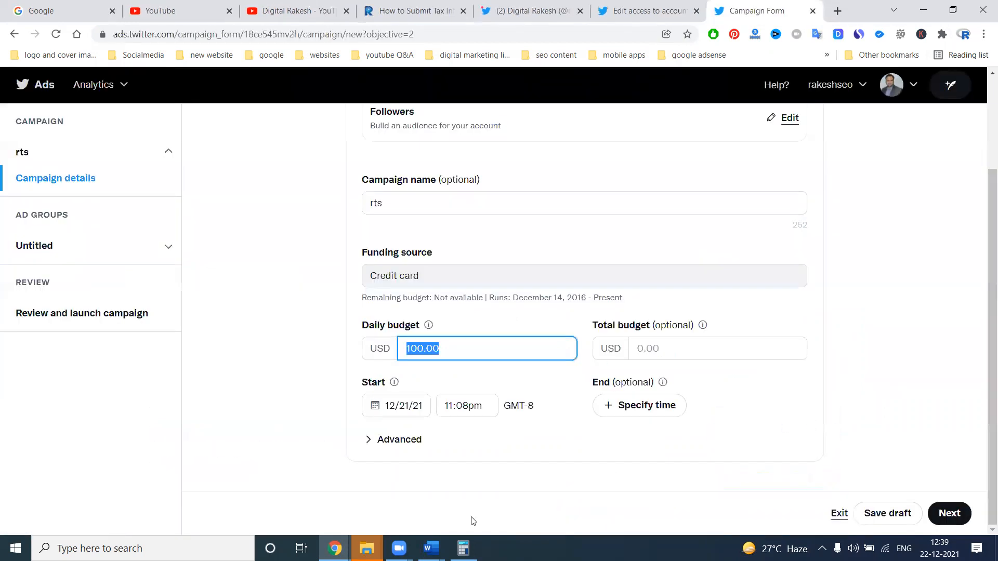
Switch back to the Calculator, multiply 7 by 75 and close it
{"action": "left_click", "coordinate": [465, 548]}
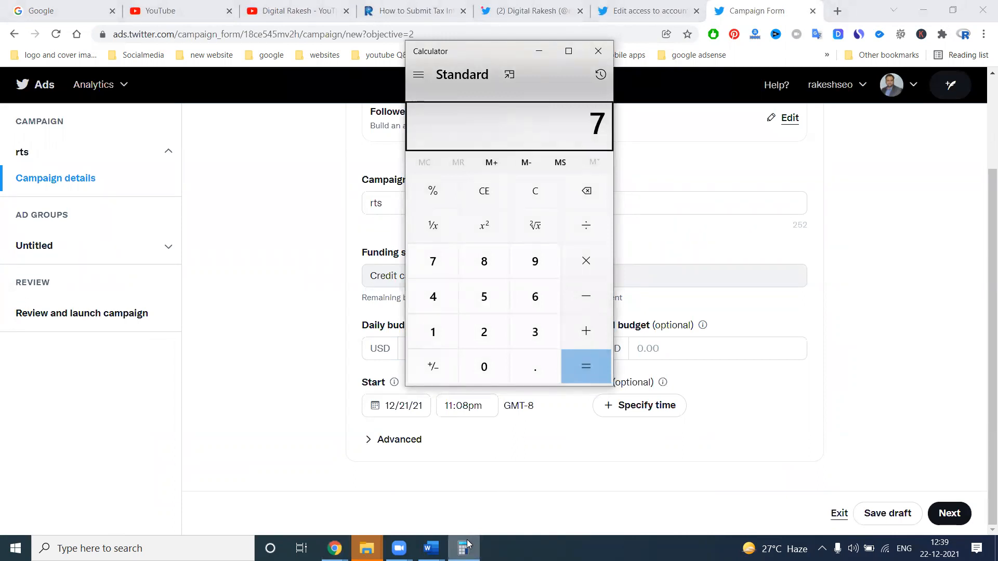
{"action": "type", "text": "75"}
{"action": "key", "text": "Return"}
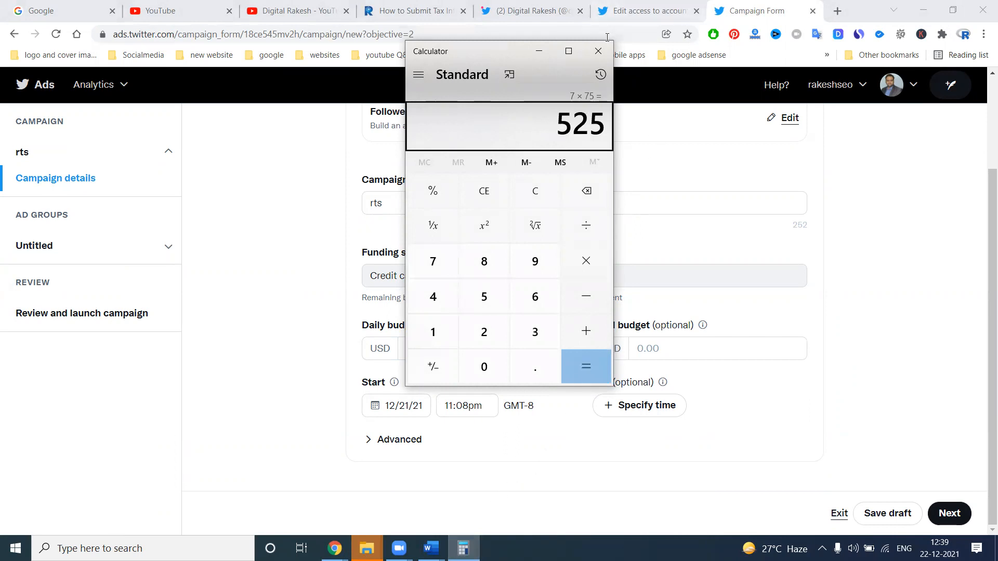
{"action": "left_click_drag", "start_coordinate": [521, 104], "coordinate": [505, 272]}
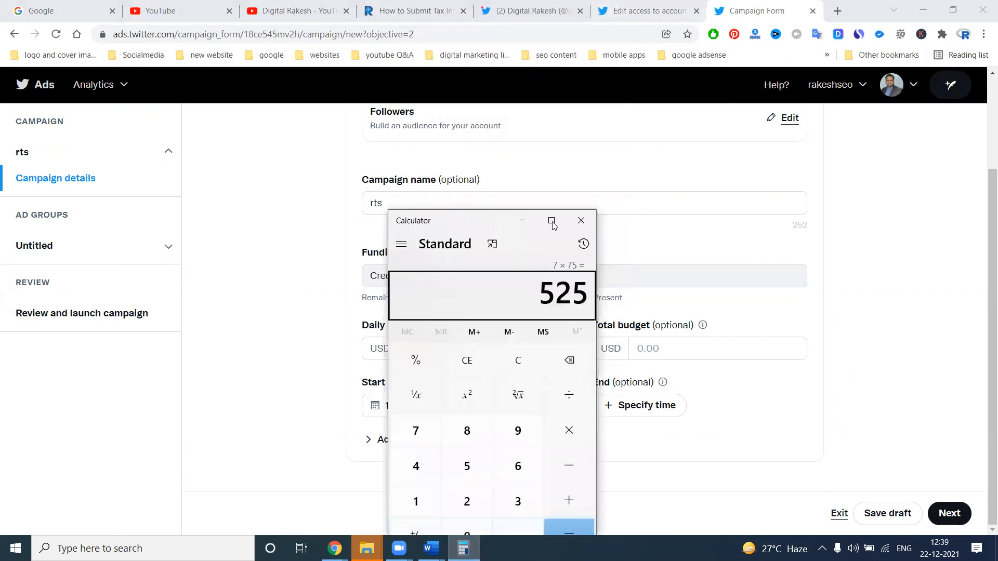
{"action": "left_click", "coordinate": [583, 220]}
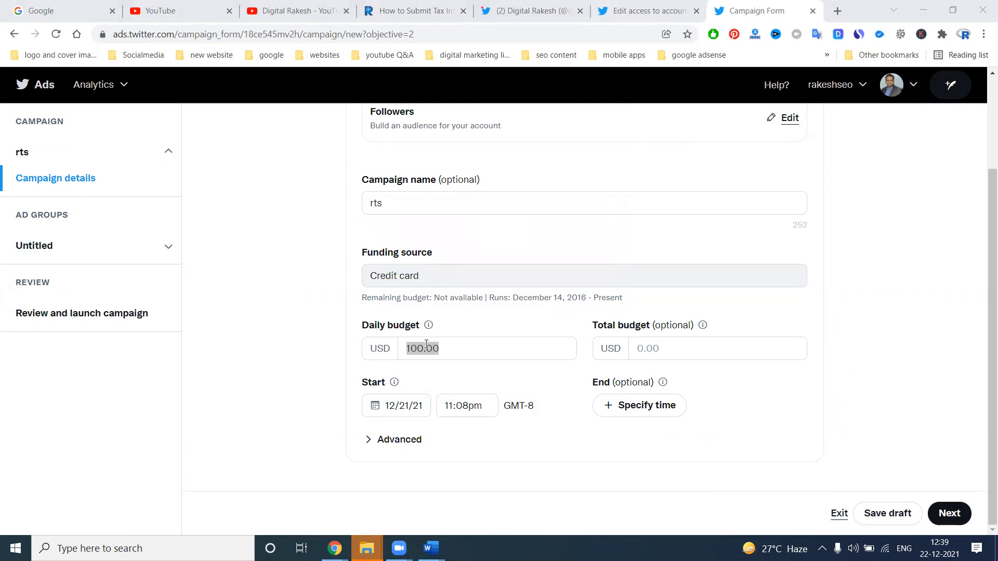
Set the campaign's daily budget to 7 USD and its total budget to 25 USD
{"action": "type", "text": "7"}
{"action": "left_click", "coordinate": [920, 310]}
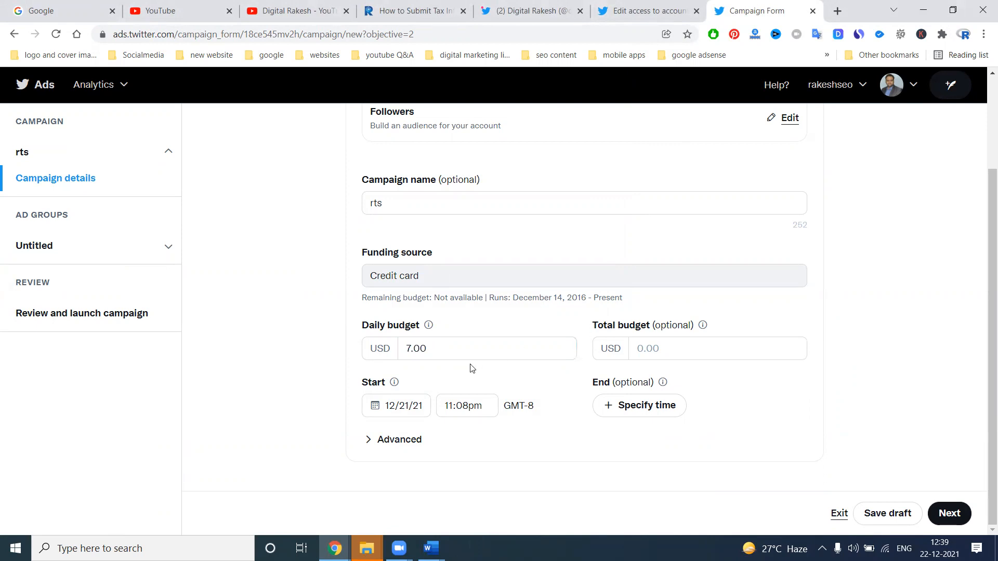
{"action": "left_click", "coordinate": [646, 350]}
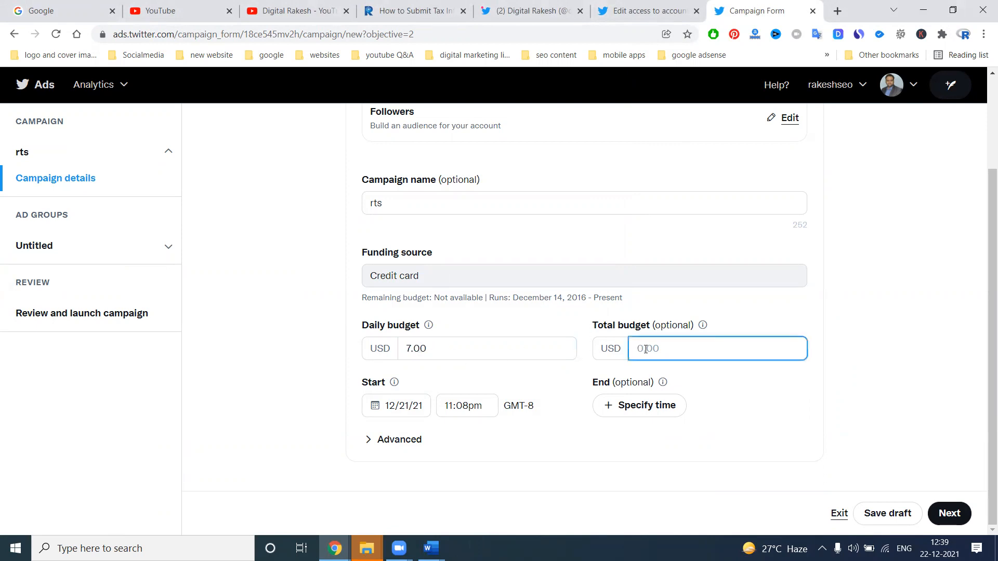
{"action": "type", "text": "25"}
{"action": "left_click", "coordinate": [911, 282]}
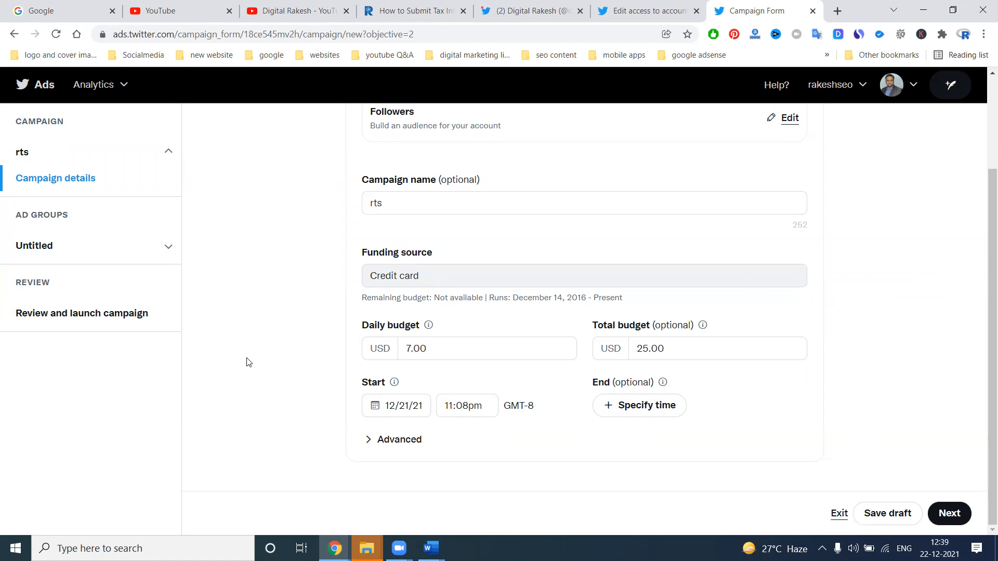
Expand the Advanced campaign settings and read the explanations of the Standard and Accelerated pacing options
{"action": "left_click", "coordinate": [372, 441]}
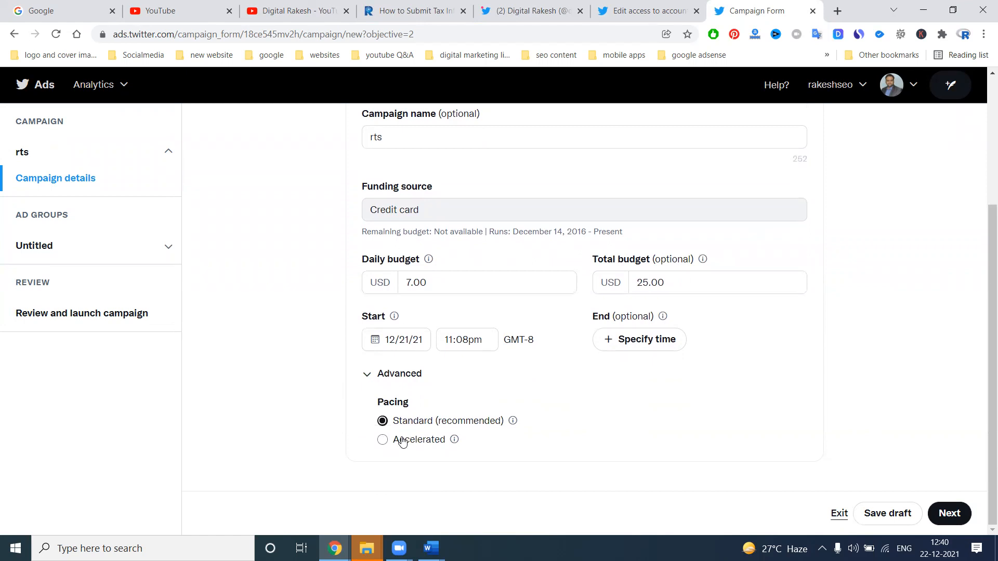
{"action": "left_click", "coordinate": [513, 422]}
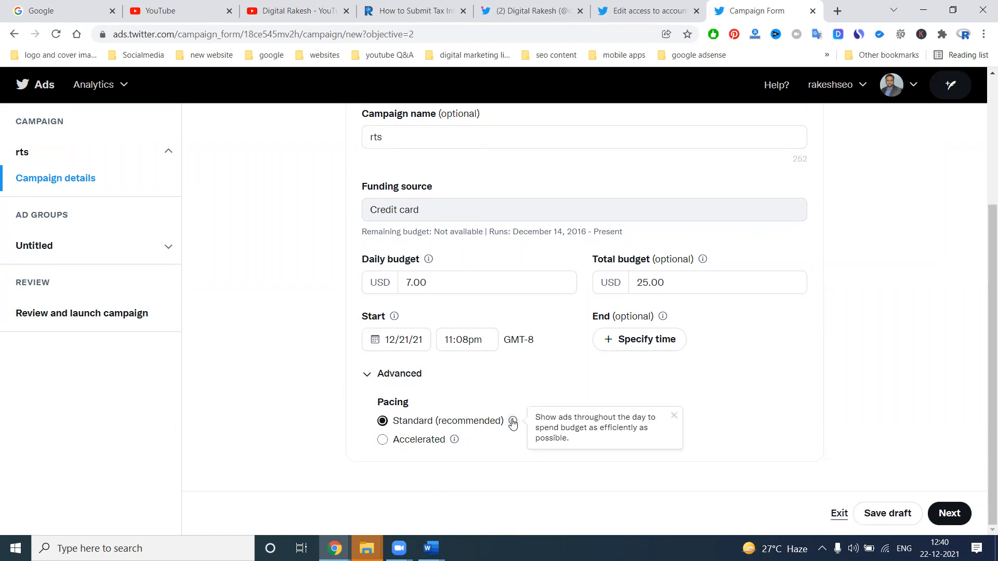
{"action": "left_click", "coordinate": [456, 439]}
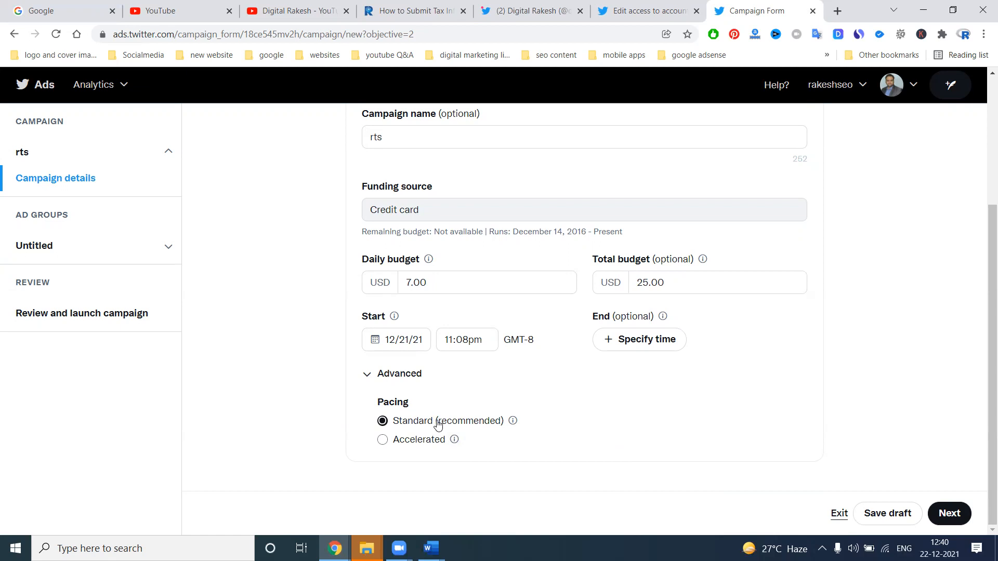
{"action": "left_click", "coordinate": [454, 440]}
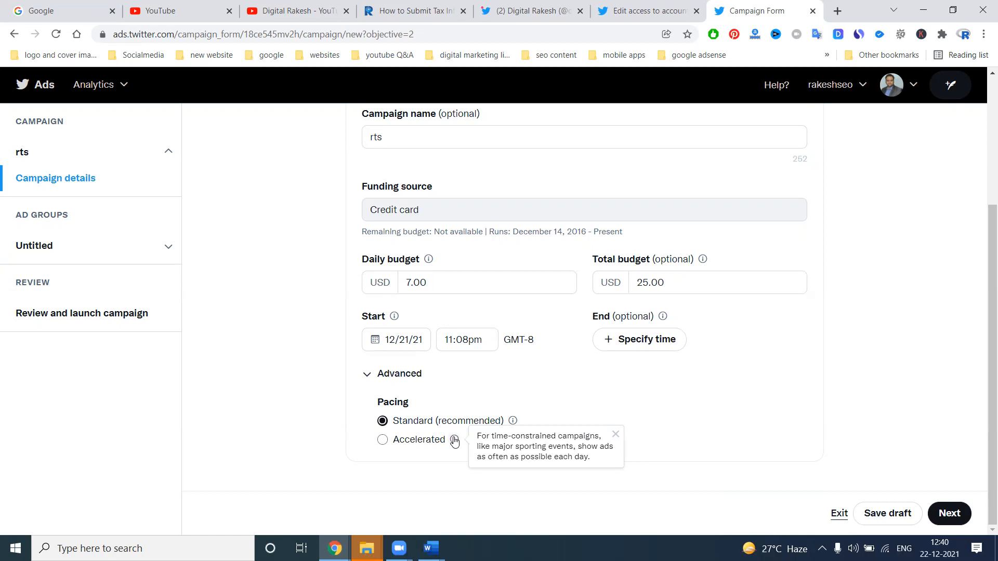
{"action": "left_click", "coordinate": [513, 421]}
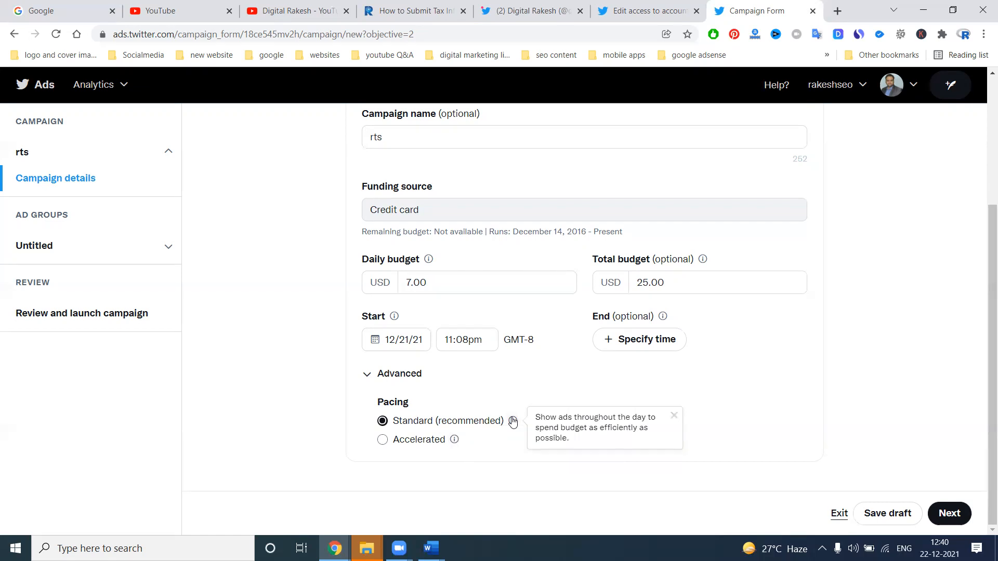
Continue to the ad group details and name the ad group rts
{"action": "left_click", "coordinate": [950, 514]}
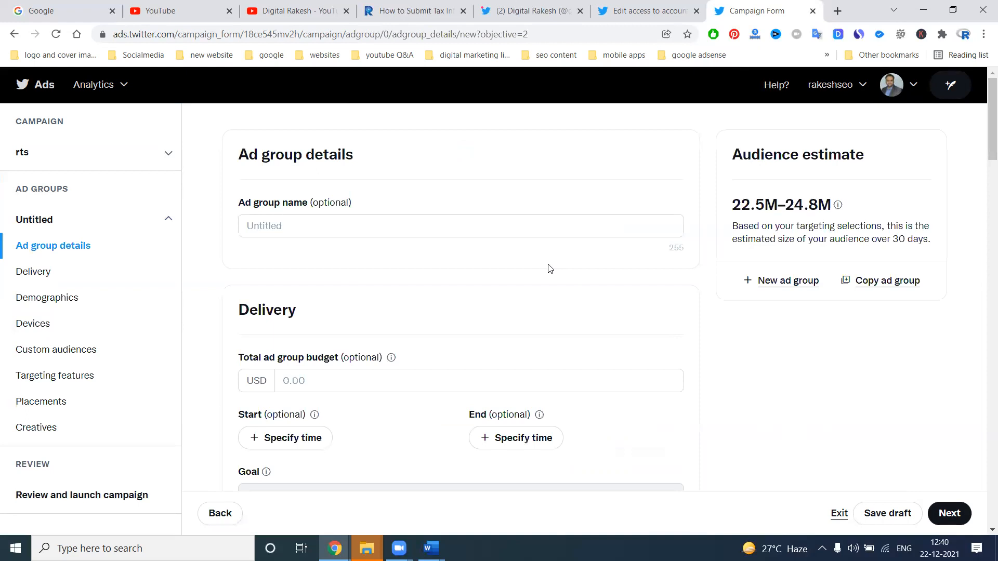
{"action": "left_click", "coordinate": [346, 228]}
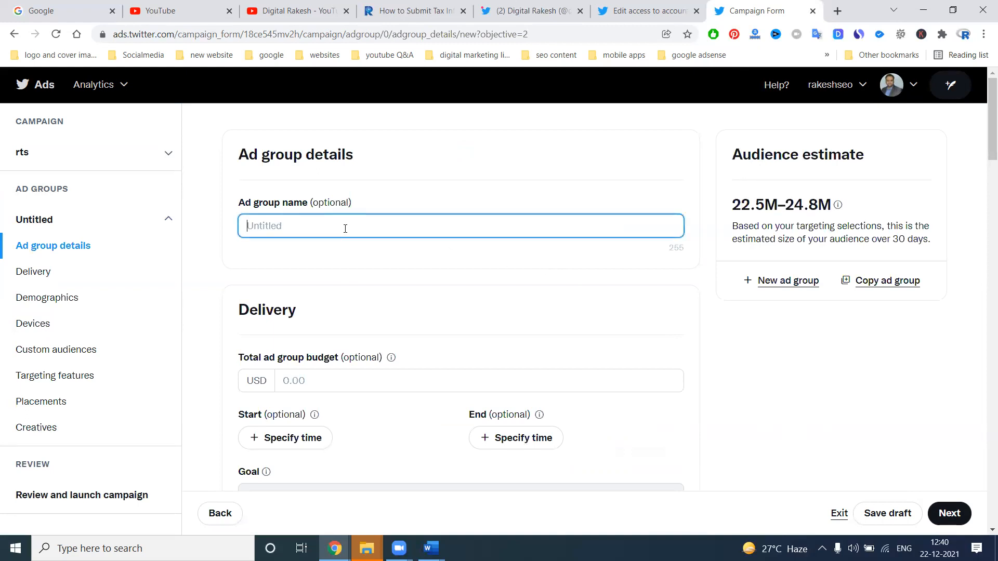
{"action": "type", "text": "rts"}
{"action": "left_click", "coordinate": [327, 264]}
Set the total ad group budget in the Delivery section to 2 USD
{"action": "scroll", "coordinate": [285, 274], "scroll_direction": "down", "scroll_amount": 3}
{"action": "left_click", "coordinate": [304, 251]}
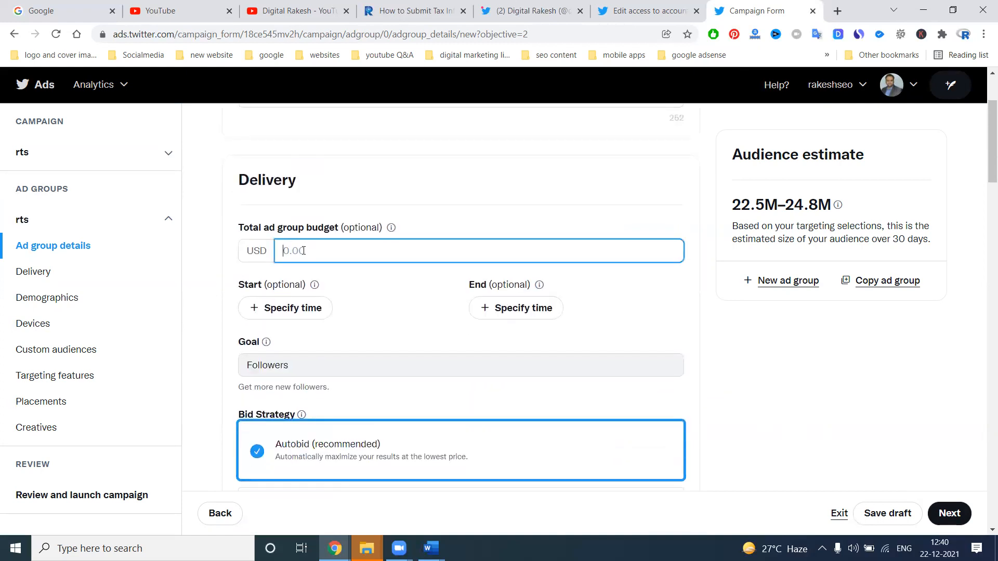
{"action": "type", "text": "2"}
{"action": "left_click", "coordinate": [203, 160]}
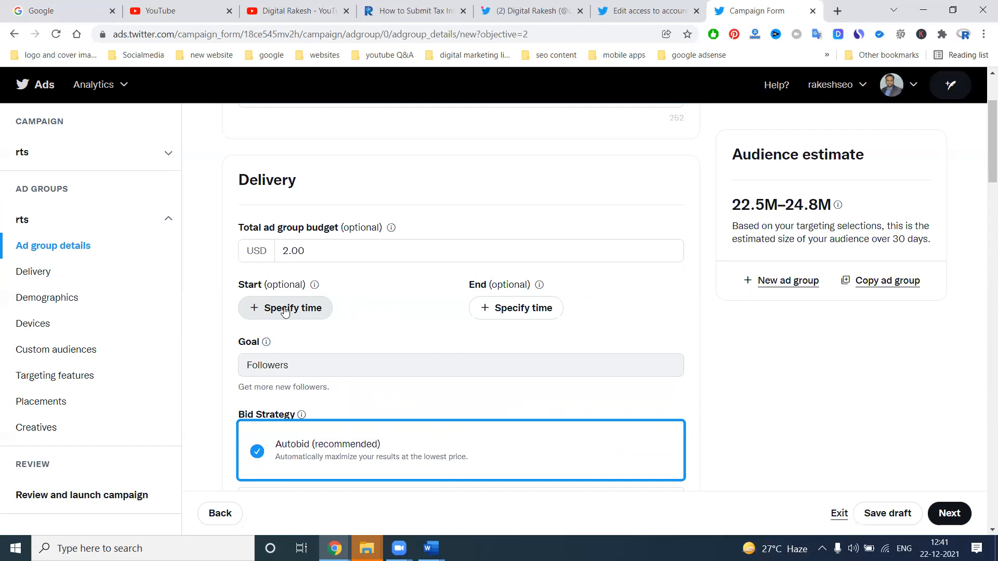
Try a total ad group budget of 5 USD and set it back to 2 USD
{"action": "scroll", "coordinate": [249, 260], "scroll_direction": "down", "scroll_amount": 3}
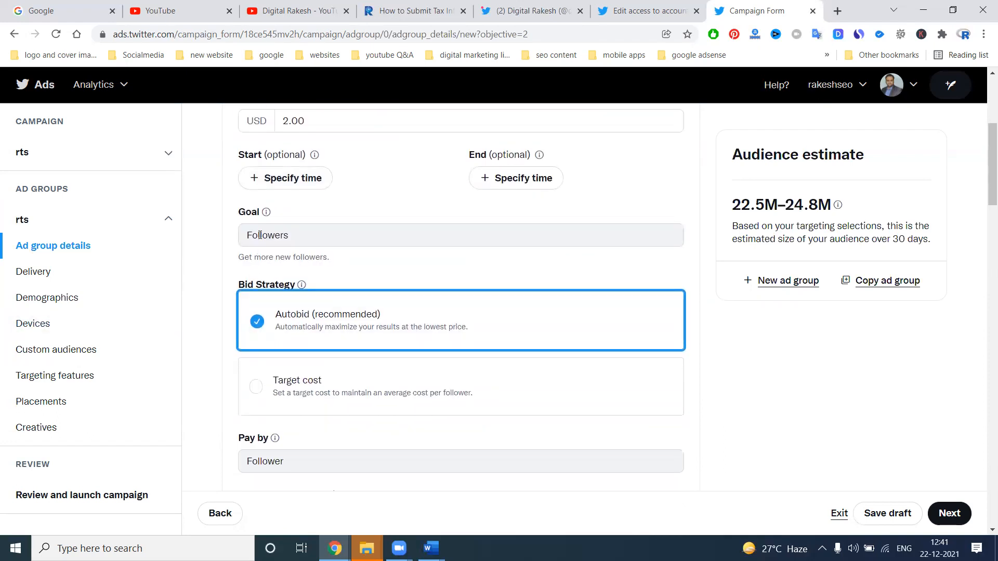
{"action": "double_click", "coordinate": [291, 119]}
{"action": "type", "text": "5"}
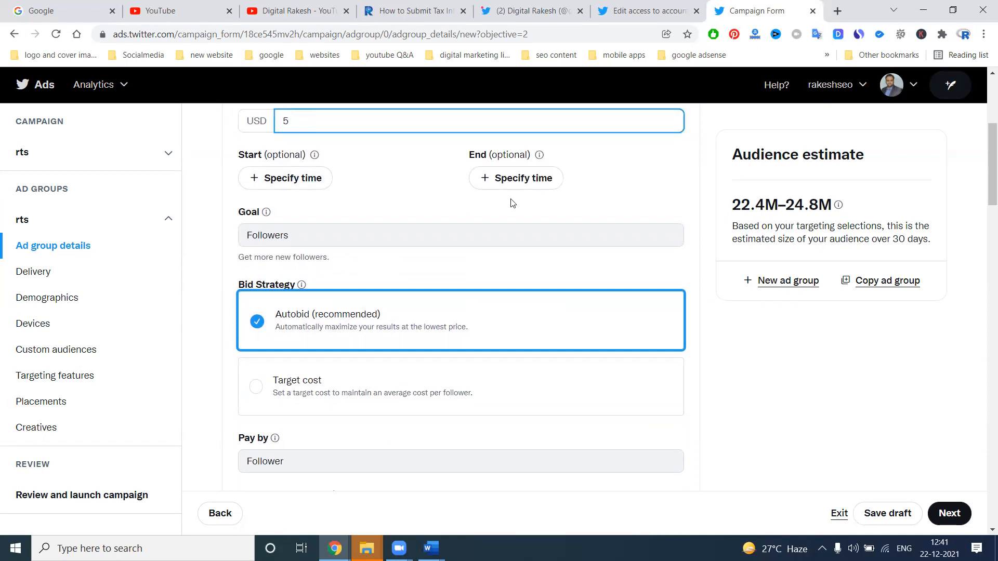
{"action": "left_click", "coordinate": [692, 214]}
{"action": "double_click", "coordinate": [369, 126]}
{"action": "type", "text": "2"}
{"action": "left_click", "coordinate": [646, 199]}
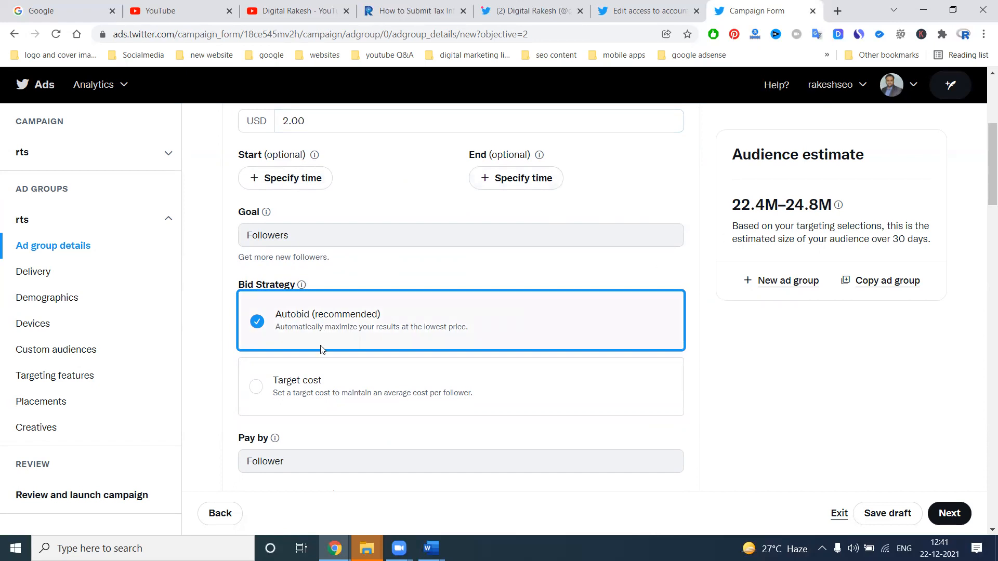
Choose the Target cost bid strategy and set the average cost per follower to 1 USD
{"action": "left_click", "coordinate": [283, 381]}
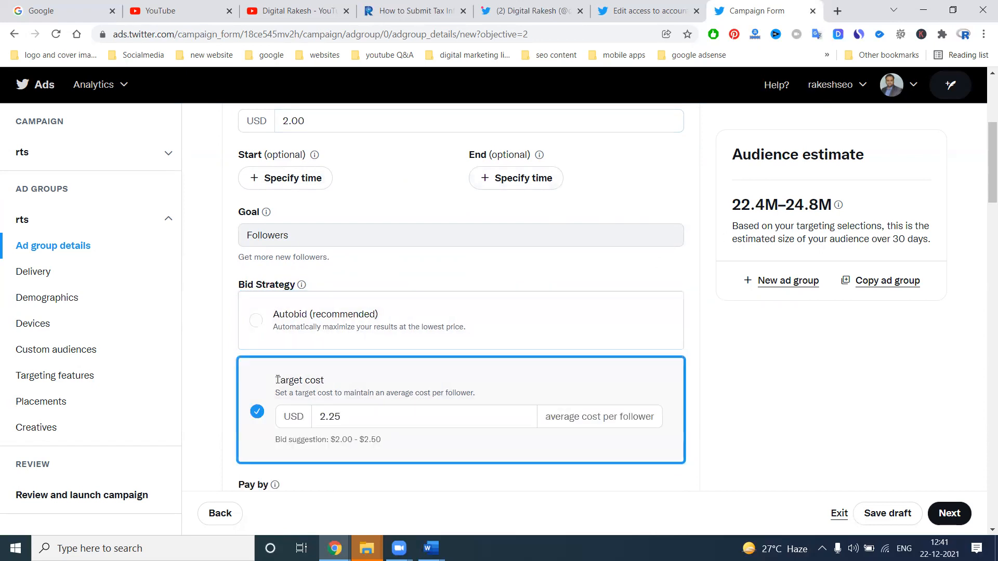
{"action": "left_click", "coordinate": [339, 414]}
{"action": "double_click", "coordinate": [339, 415]}
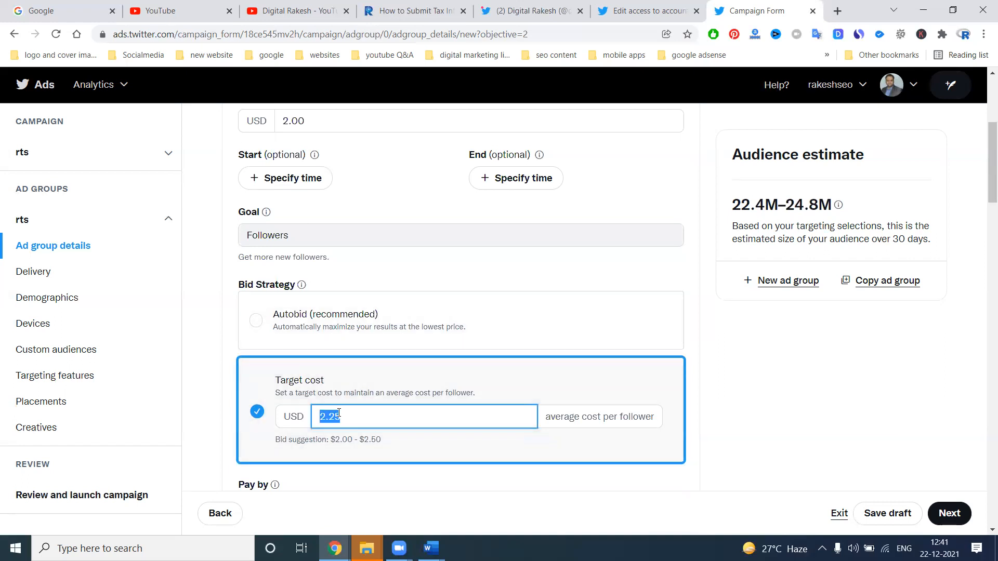
{"action": "type", "text": "1"}
{"action": "left_click", "coordinate": [762, 350]}
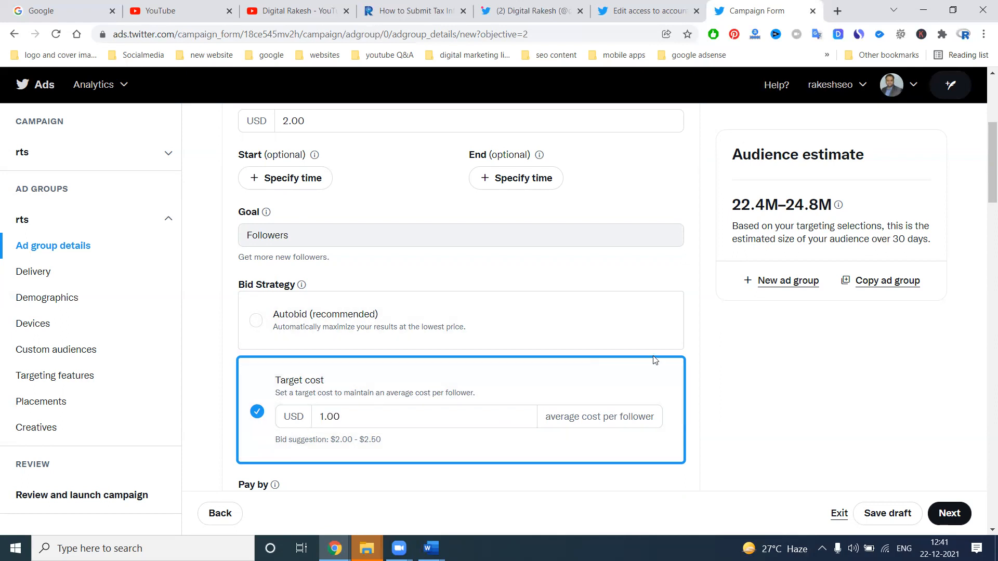
Lower the target average cost per follower to 0.30 USD
{"action": "scroll", "coordinate": [654, 359], "scroll_direction": "down", "scroll_amount": 3}
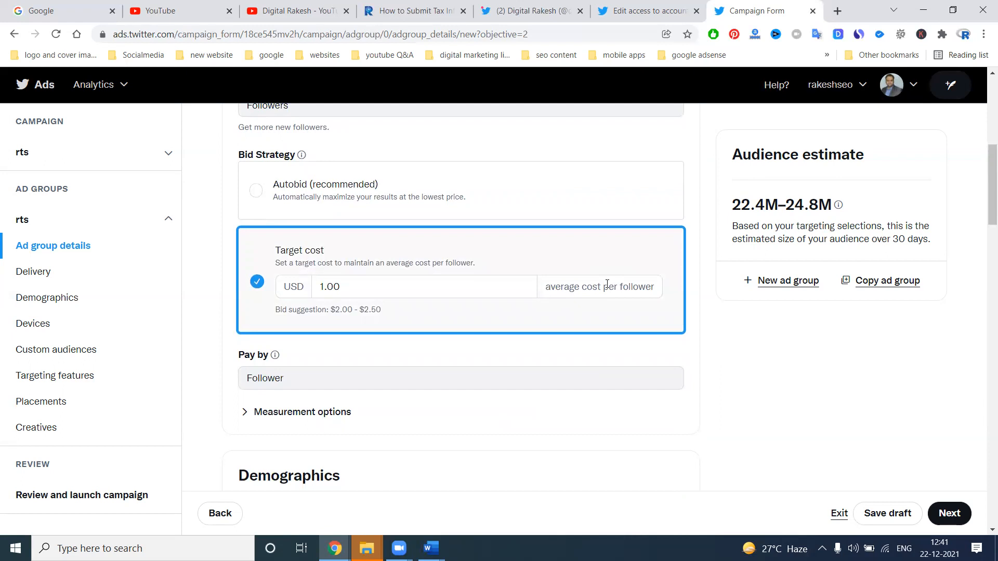
{"action": "double_click", "coordinate": [364, 285]}
{"action": "type", "text": "0.30"}
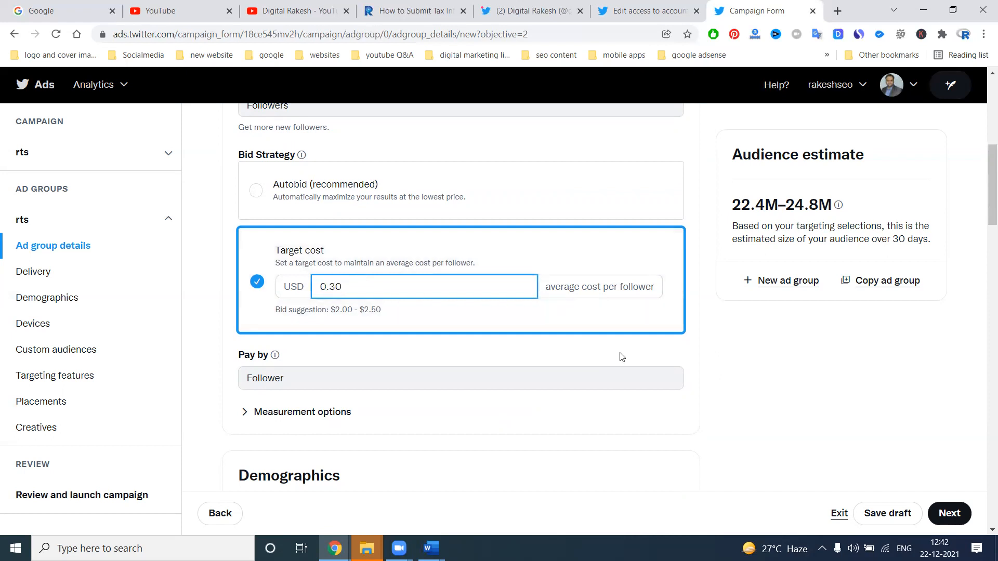
{"action": "left_click", "coordinate": [750, 364]}
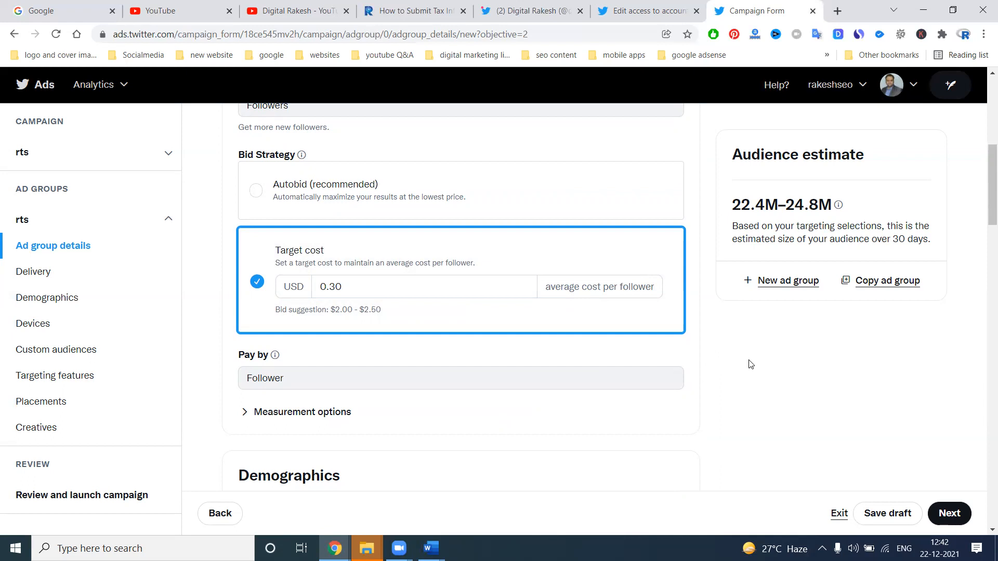
Restrict the ad group's age targeting in Demographics to a range of 18 to 49
{"action": "scroll", "coordinate": [413, 437], "scroll_direction": "down", "scroll_amount": 3}
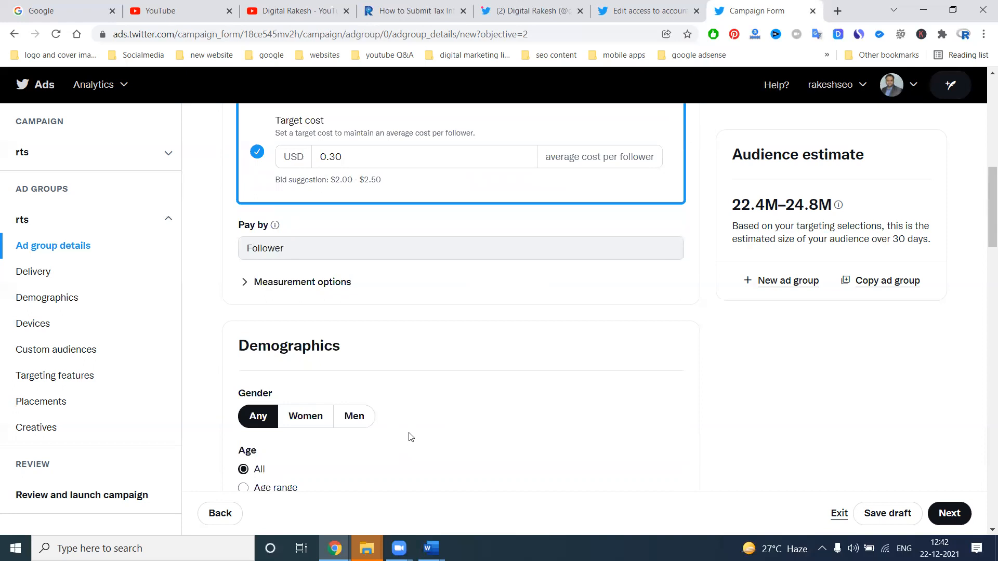
{"action": "scroll", "coordinate": [410, 435], "scroll_direction": "down", "scroll_amount": 1}
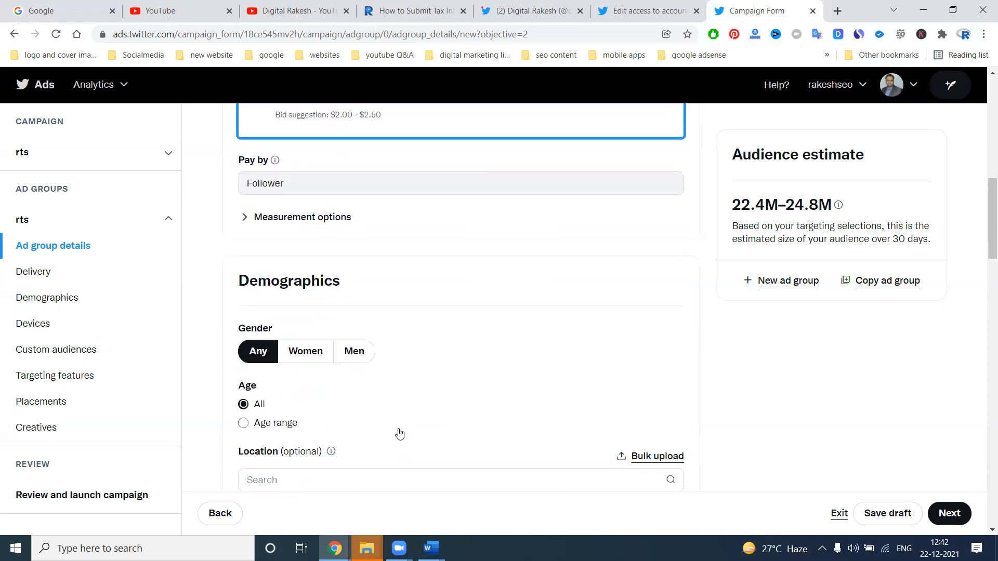
{"action": "left_click", "coordinate": [274, 424]}
{"action": "scroll", "coordinate": [405, 346], "scroll_direction": "down", "scroll_amount": 2}
{"action": "left_click", "coordinate": [400, 320]}
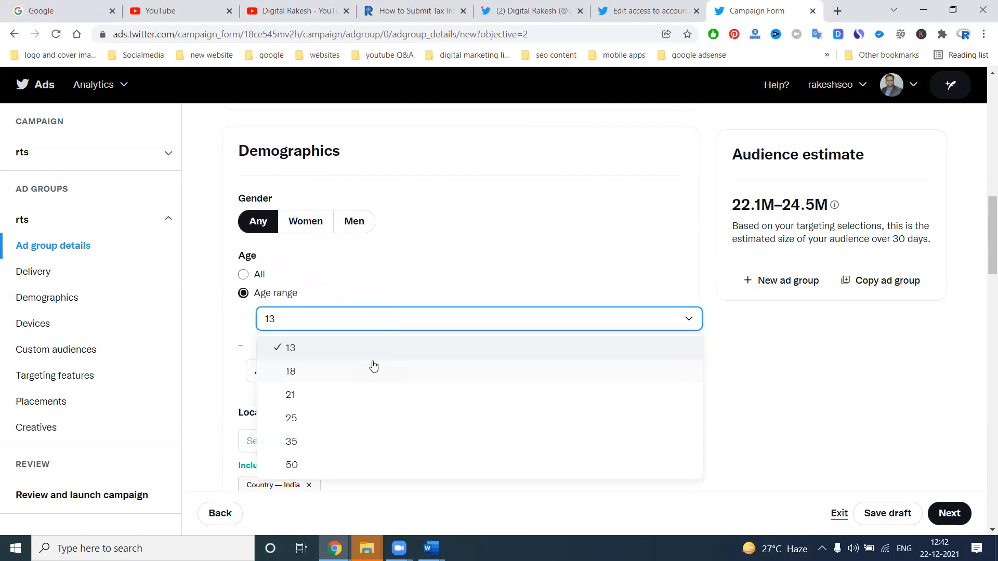
{"action": "left_click", "coordinate": [364, 376]}
{"action": "left_click", "coordinate": [364, 375]}
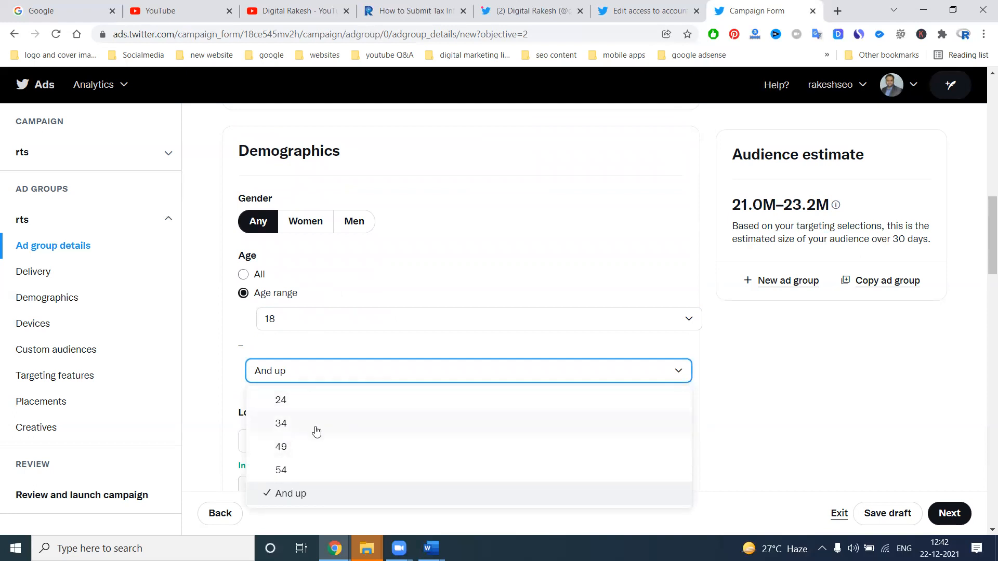
{"action": "left_click", "coordinate": [301, 448]}
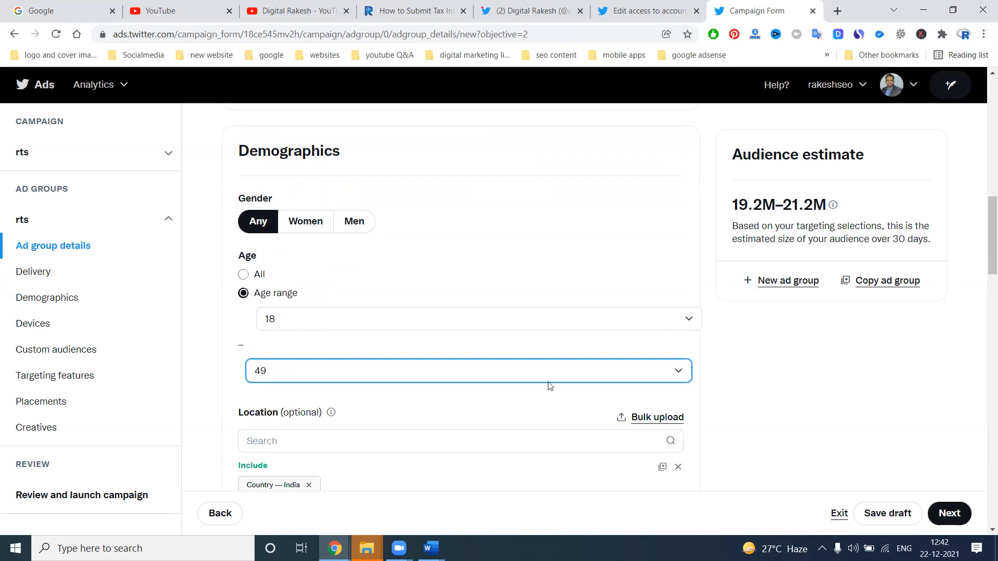
{"action": "left_click", "coordinate": [735, 370]}
Look through the available upper and lower age limits and return the age targeting to All
{"action": "left_click", "coordinate": [646, 380]}
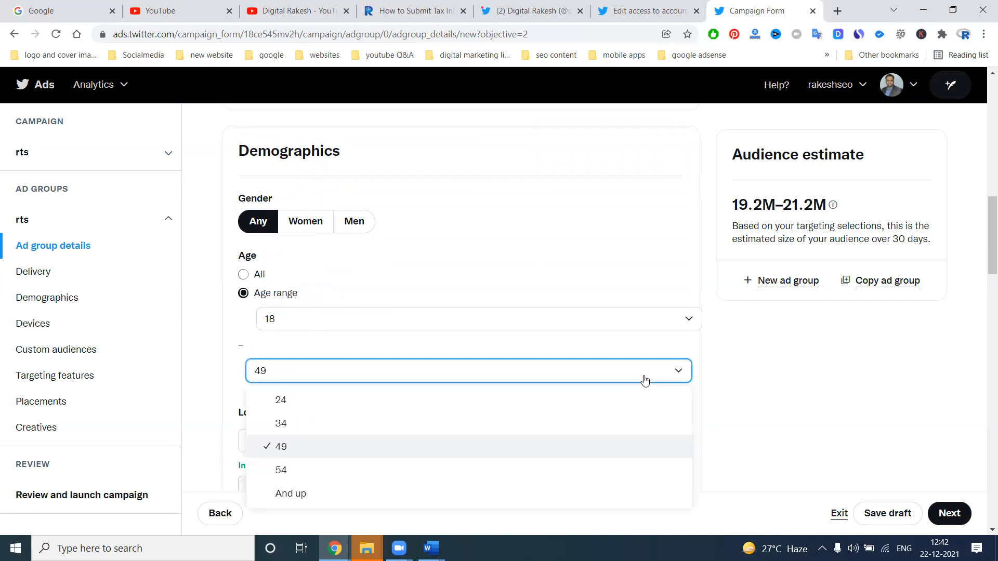
{"action": "left_click", "coordinate": [321, 445]}
{"action": "left_click", "coordinate": [331, 374]}
{"action": "left_click", "coordinate": [305, 323]}
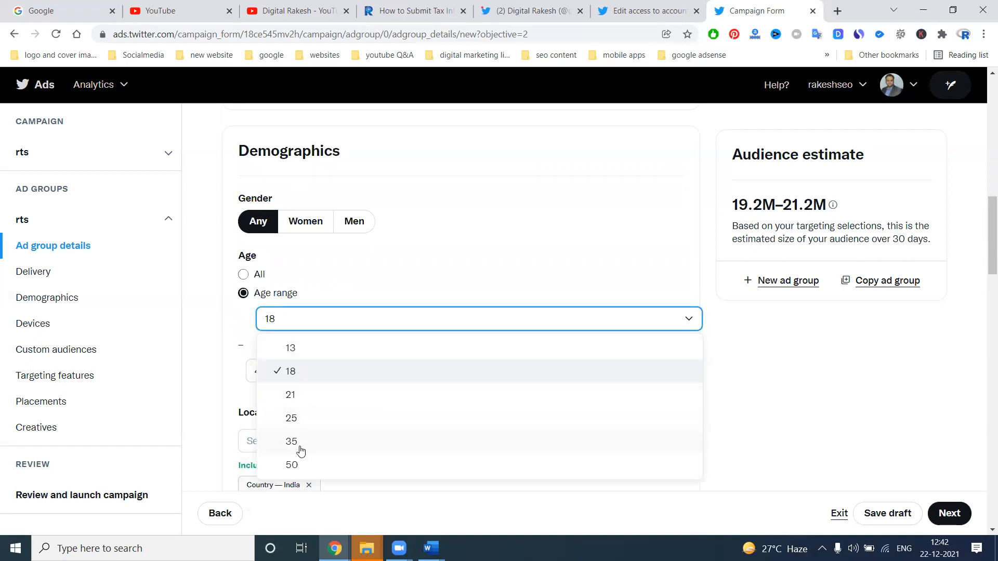
{"action": "left_click", "coordinate": [511, 275]}
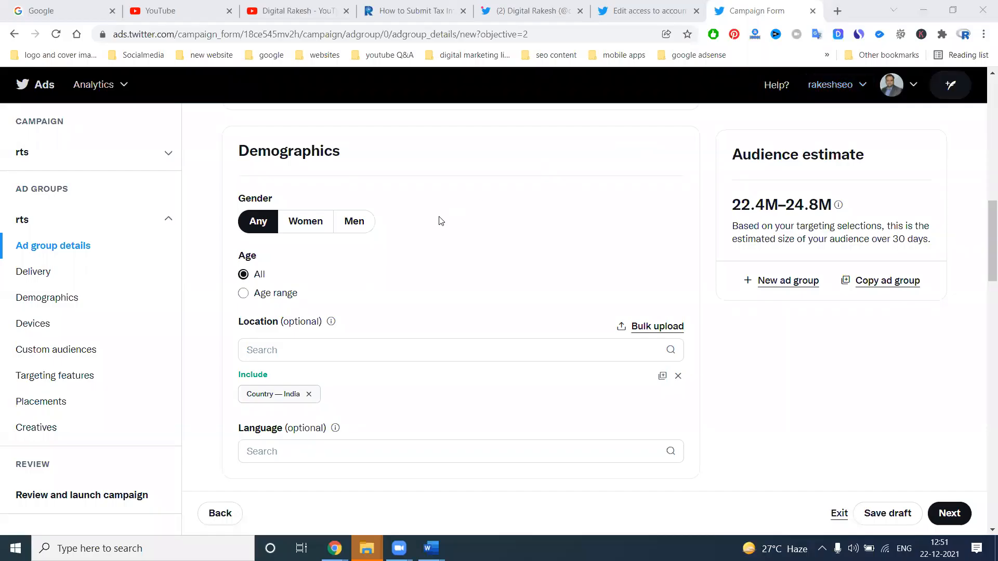
Target an age range with a minimum of 18 and a maximum of 49
{"action": "scroll", "coordinate": [440, 221], "scroll_direction": "down", "scroll_amount": 1}
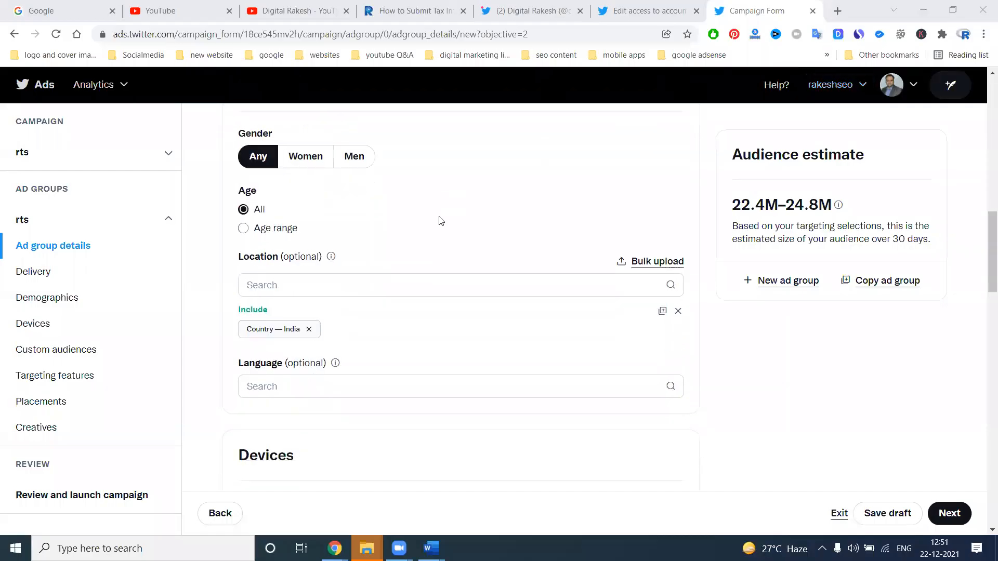
{"action": "left_click", "coordinate": [265, 230]}
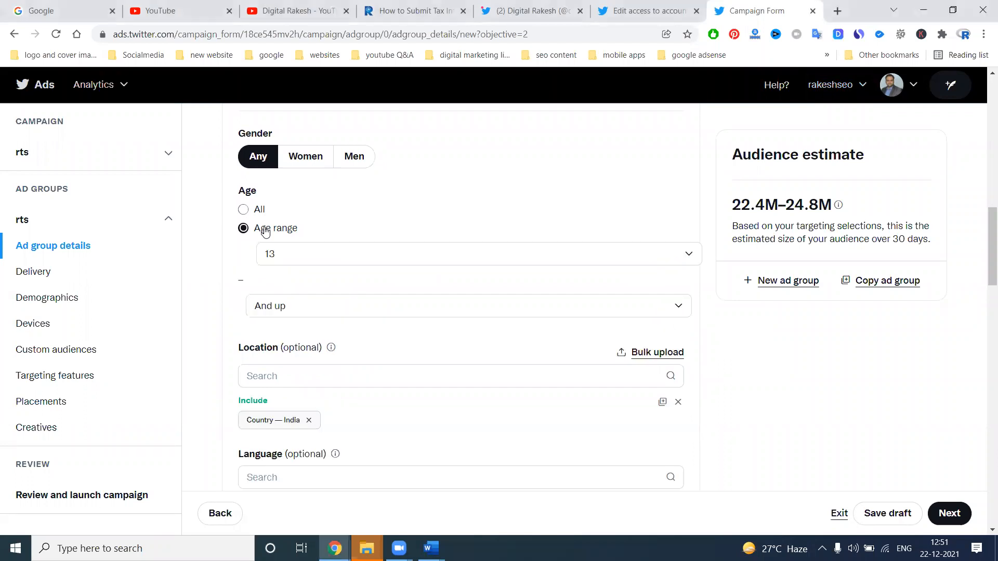
{"action": "left_click", "coordinate": [282, 254]}
{"action": "left_click", "coordinate": [299, 315]}
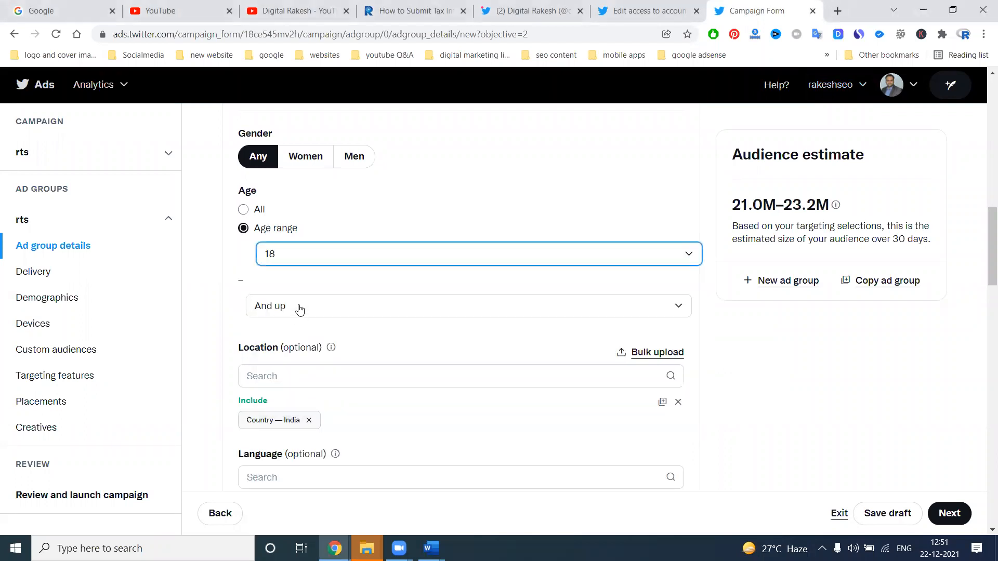
{"action": "left_click", "coordinate": [298, 309]}
{"action": "left_click", "coordinate": [286, 381]}
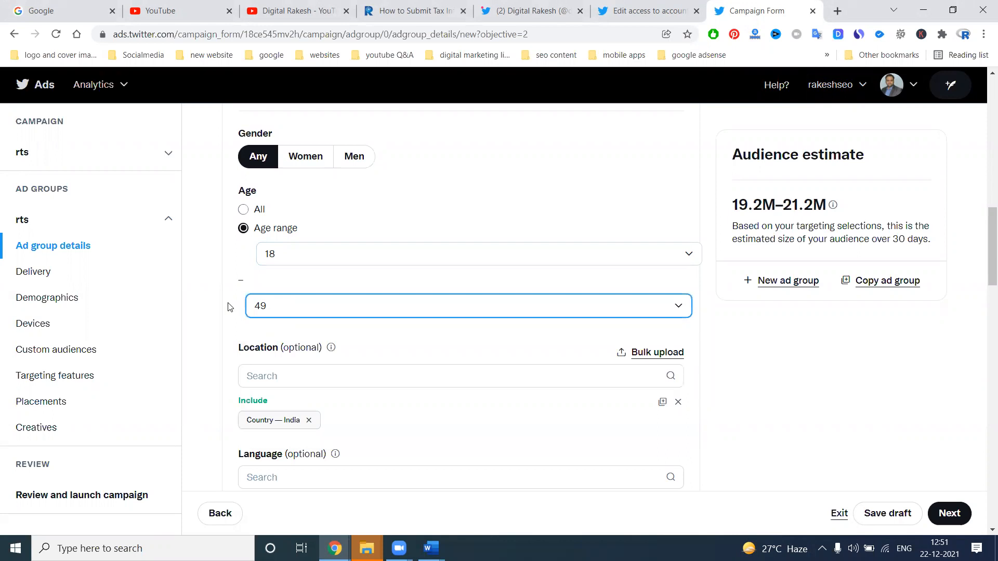
Search the locations for hyderabad and include the city Hyderabad, IN in the targeting
{"action": "scroll", "coordinate": [286, 257], "scroll_direction": "down", "scroll_amount": 2}
{"action": "left_click", "coordinate": [288, 252]}
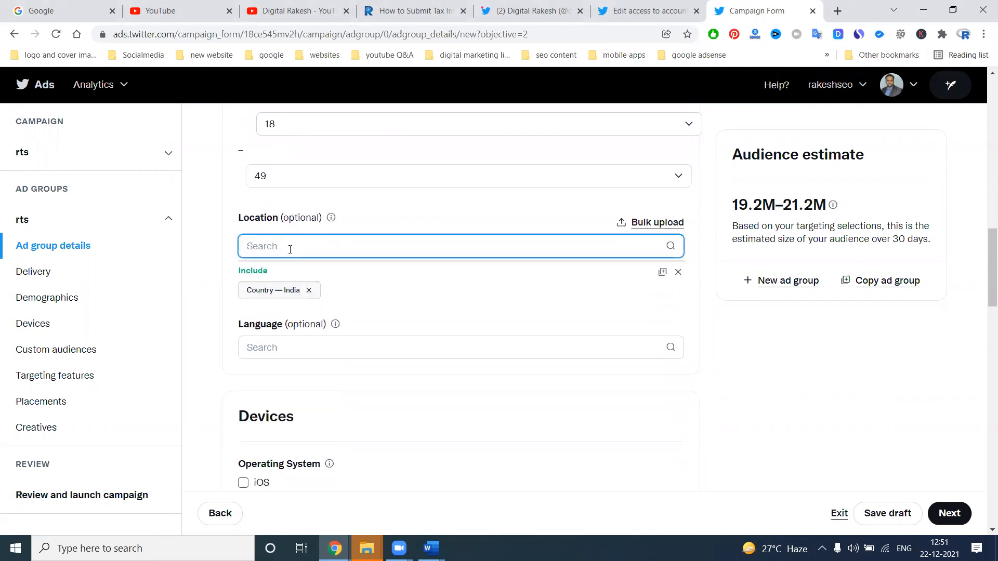
{"action": "type", "text": "hyde"}
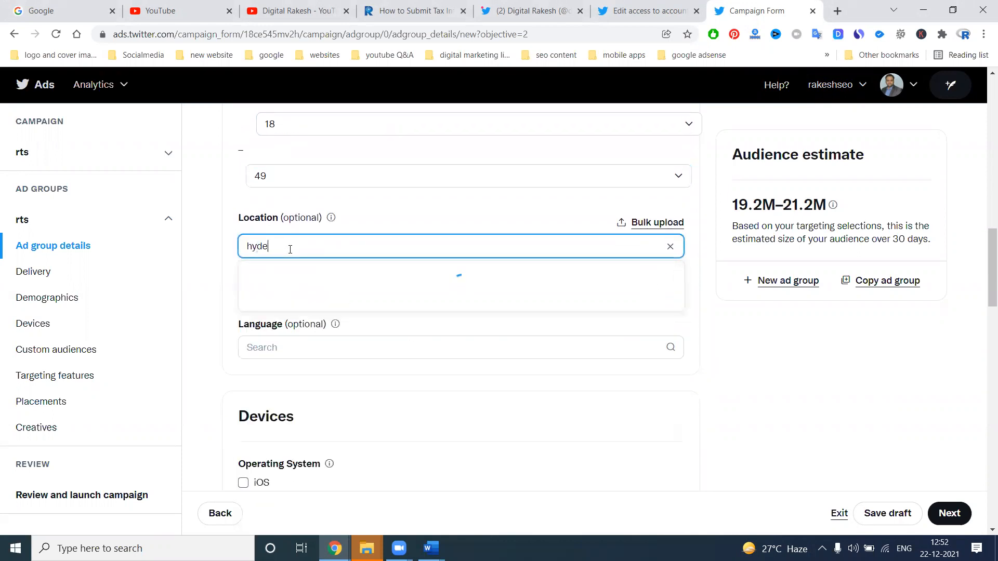
{"action": "type", "text": "rabad"}
{"action": "left_click", "coordinate": [290, 275]}
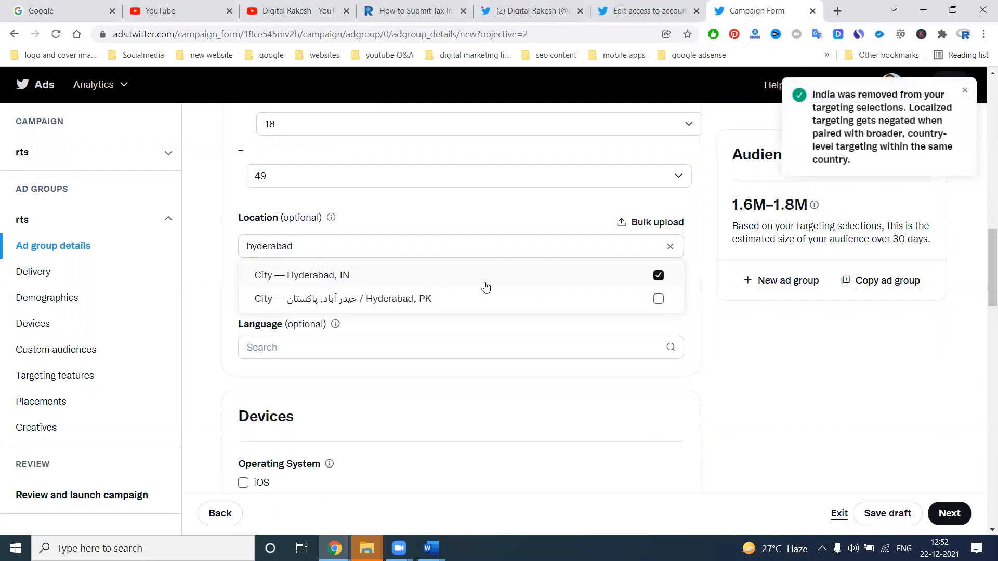
{"action": "left_click", "coordinate": [702, 281]}
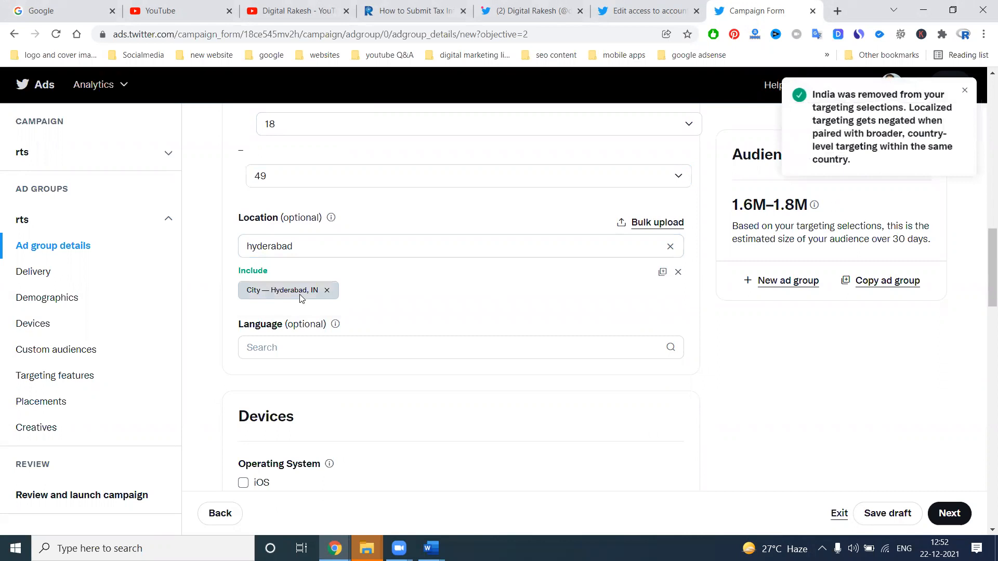
Include English (en) in the language targeting and look through the other languages offered
{"action": "left_click", "coordinate": [301, 347]}
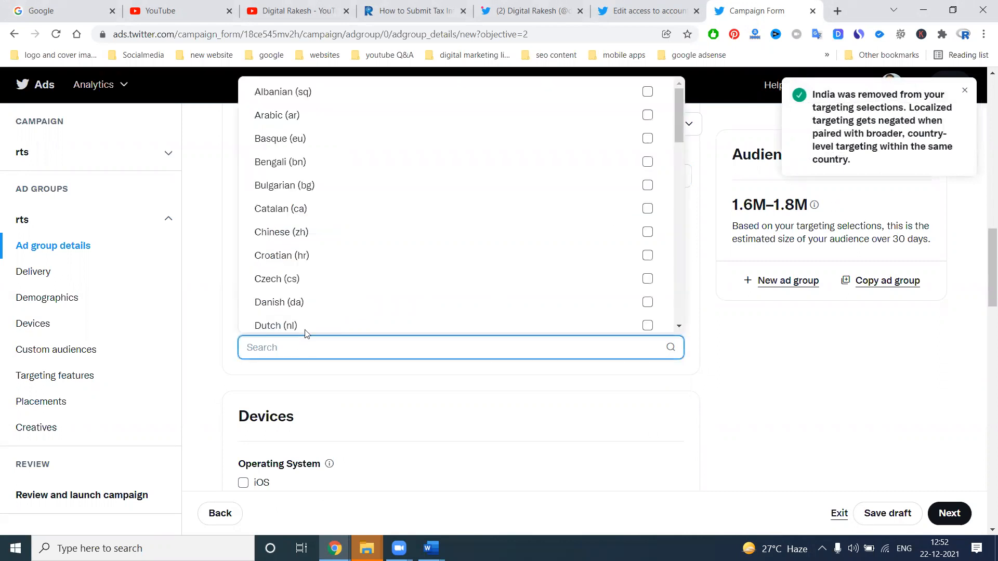
{"action": "scroll", "coordinate": [328, 192], "scroll_direction": "down", "scroll_amount": 3}
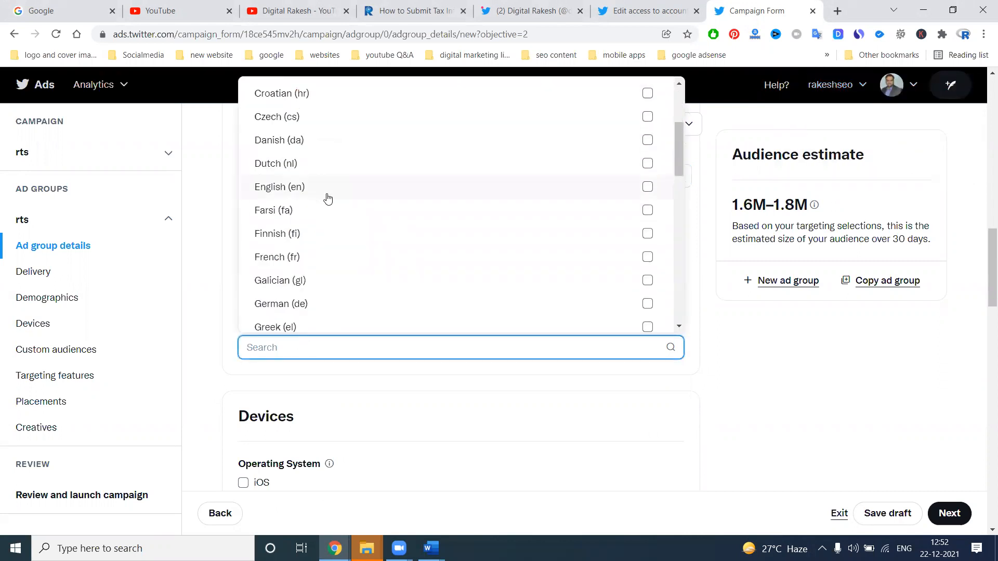
{"action": "left_click", "coordinate": [328, 198]}
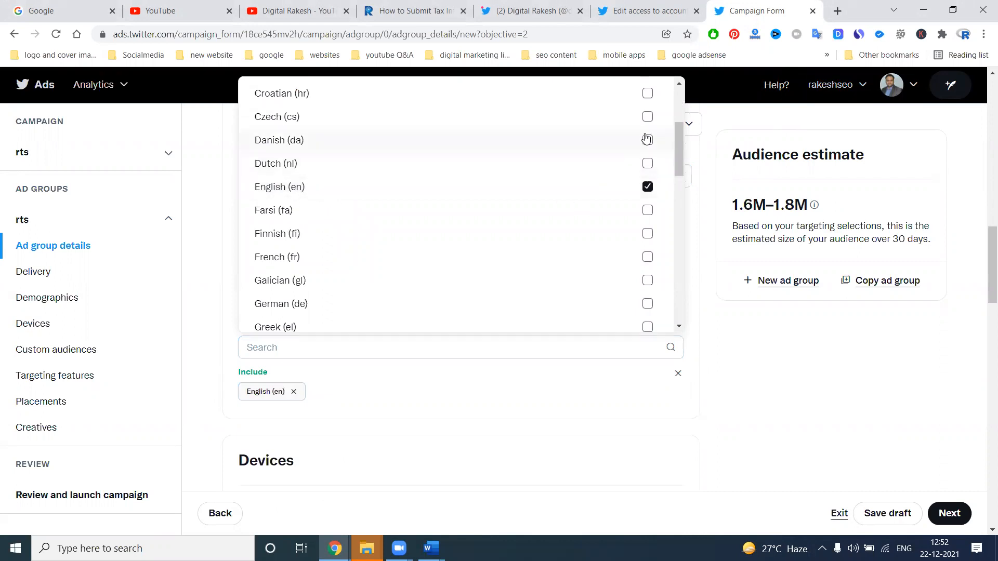
{"action": "scroll", "coordinate": [640, 160], "scroll_direction": "up", "scroll_amount": 3}
{"action": "scroll", "coordinate": [640, 161], "scroll_direction": "down", "scroll_amount": 15}
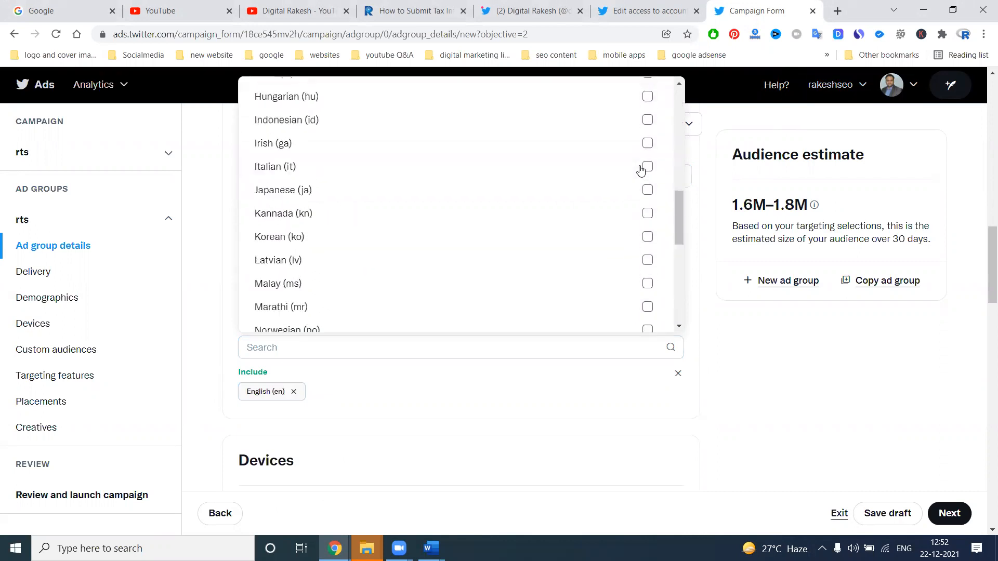
{"action": "scroll", "coordinate": [641, 216], "scroll_direction": "down", "scroll_amount": 1}
{"action": "scroll", "coordinate": [641, 219], "scroll_direction": "up", "scroll_amount": 3}
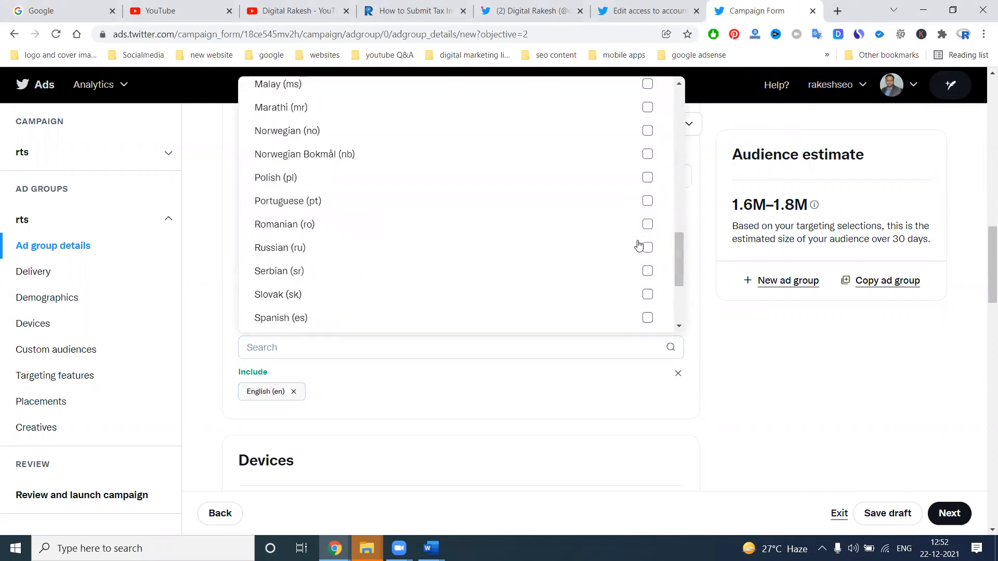
{"action": "left_click", "coordinate": [717, 305]}
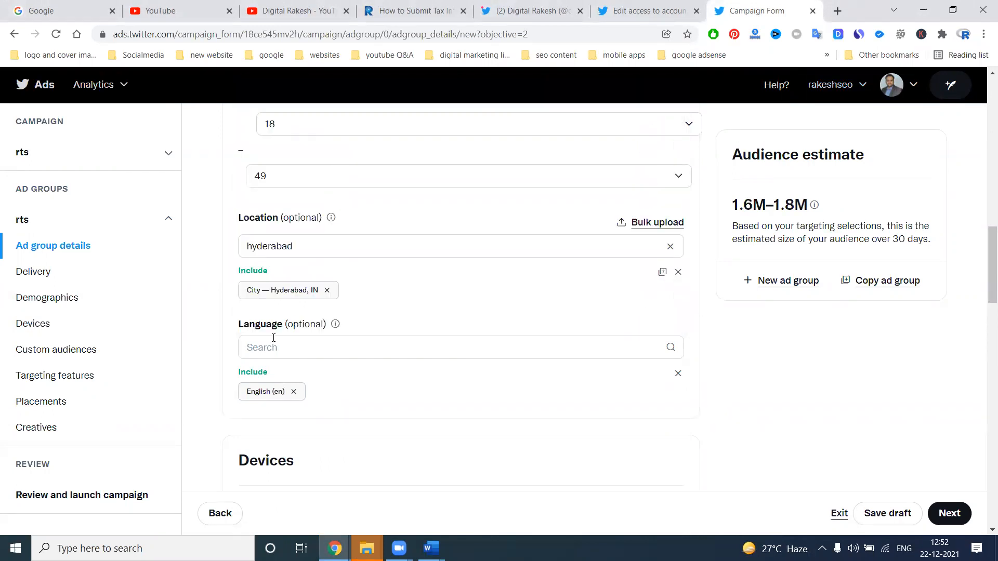
Target the iOS, Android, Other mobile and Desktop operating systems in the device targeting
{"action": "scroll", "coordinate": [223, 351], "scroll_direction": "down", "scroll_amount": 4}
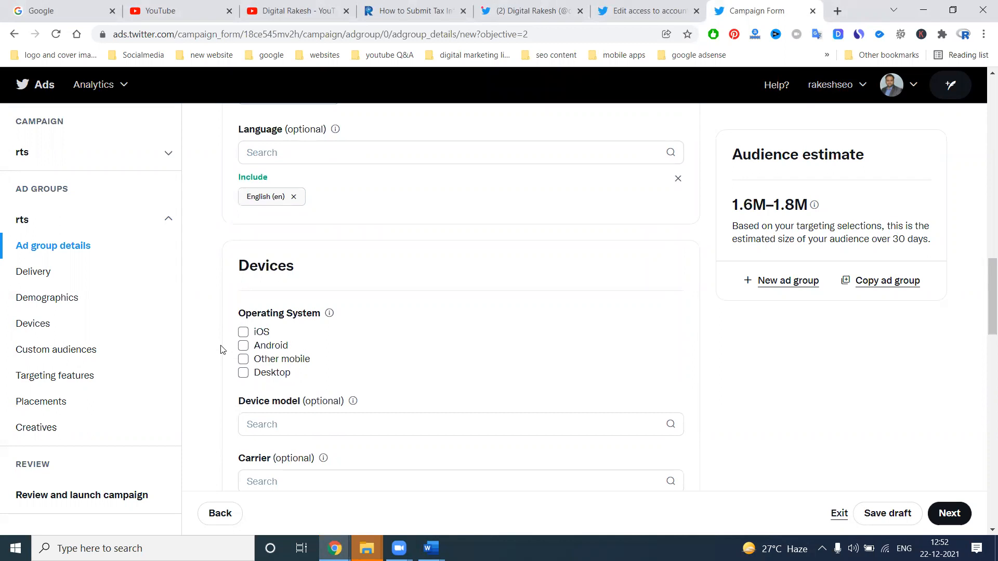
{"action": "left_click", "coordinate": [243, 333]}
{"action": "left_click", "coordinate": [254, 355]}
{"action": "left_click", "coordinate": [243, 395]}
{"action": "left_click", "coordinate": [243, 383]}
{"action": "left_click", "coordinate": [243, 482]}
{"action": "scroll", "coordinate": [353, 368], "scroll_direction": "down", "scroll_amount": 2}
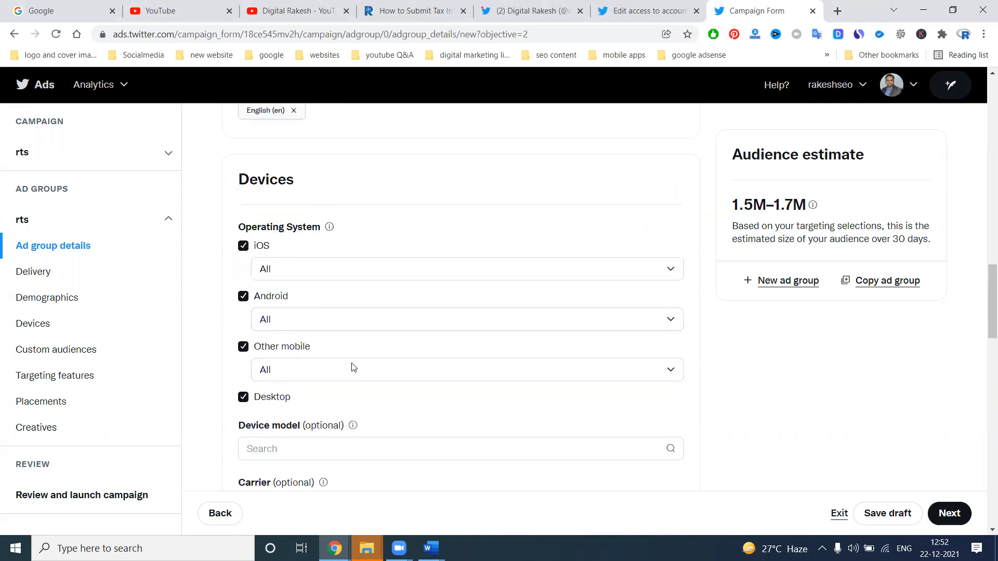
Look through the brands offered for device model targeting
{"action": "scroll", "coordinate": [353, 367], "scroll_direction": "down", "scroll_amount": 2}
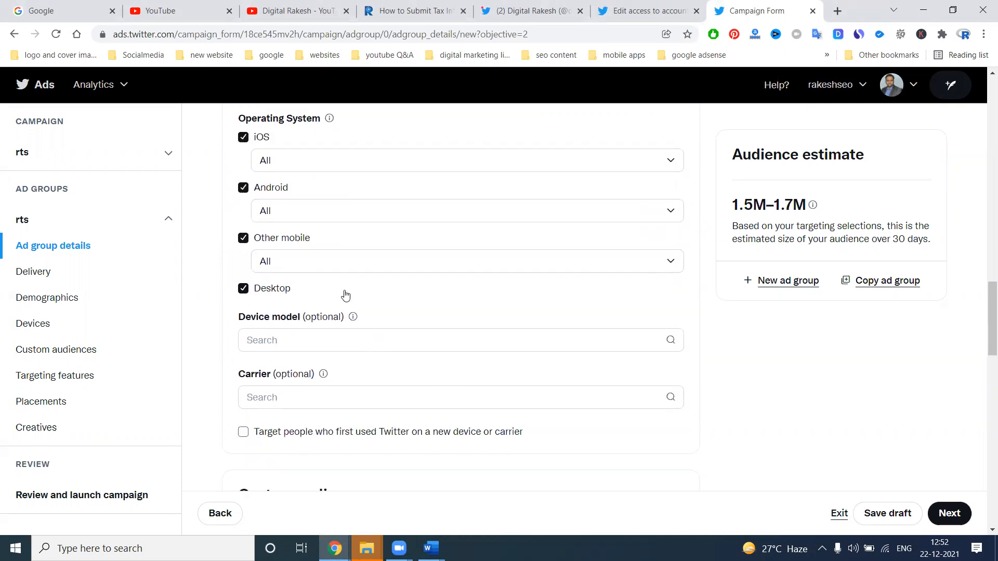
{"action": "left_click", "coordinate": [272, 339]}
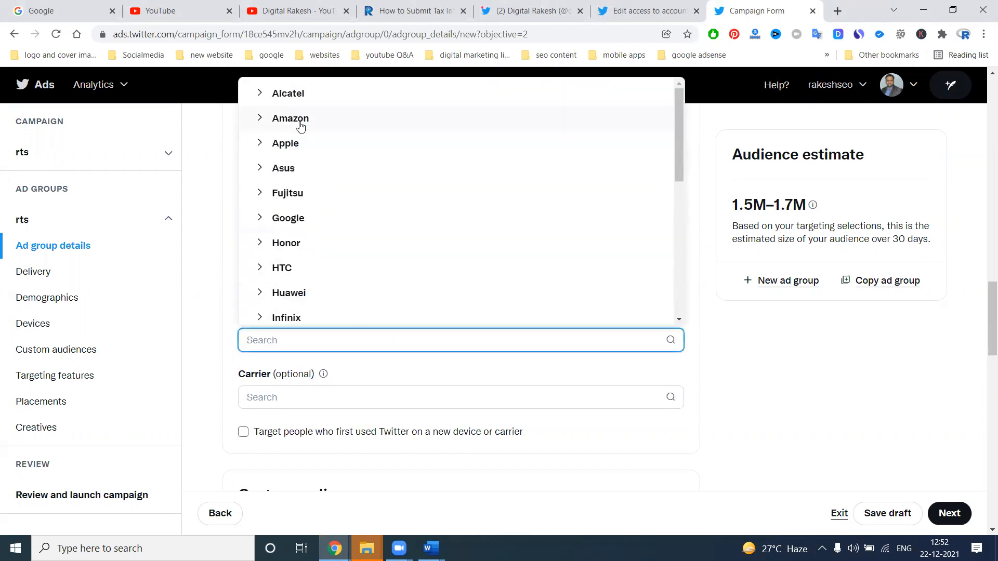
{"action": "scroll", "coordinate": [296, 217], "scroll_direction": "down", "scroll_amount": 5}
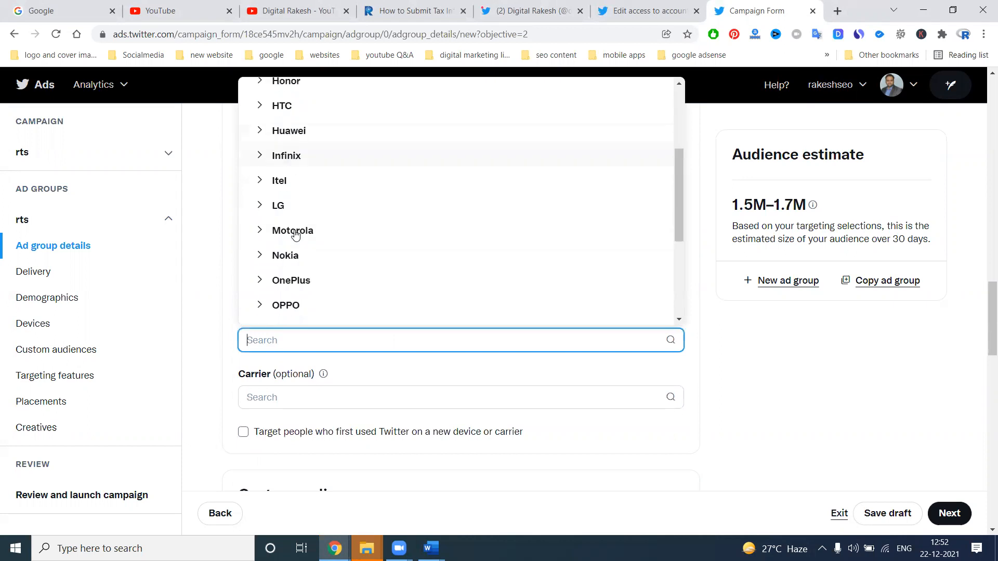
{"action": "left_click", "coordinate": [225, 295]}
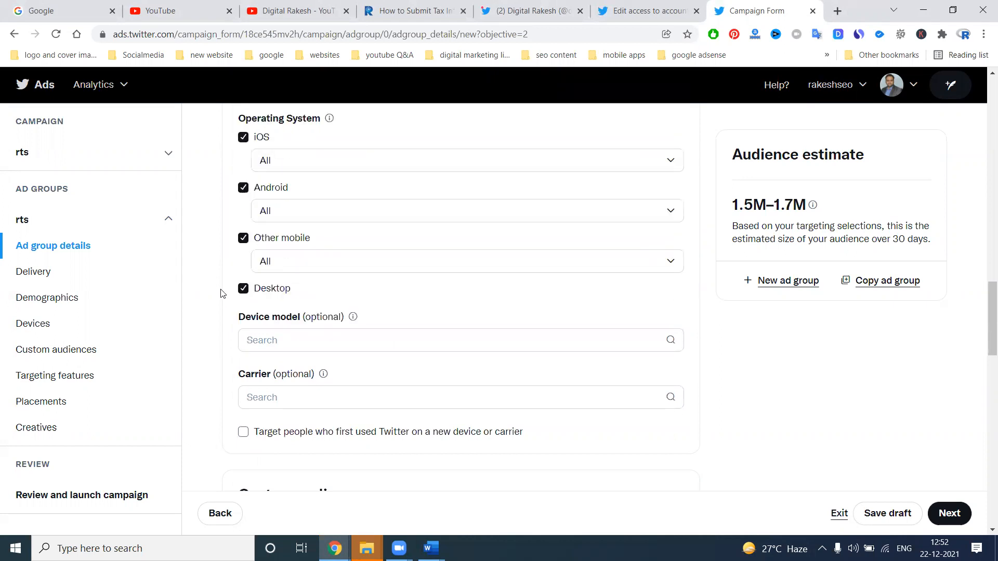
Look through the countries offered for carrier targeting and examine the carriers available under IN - India
{"action": "scroll", "coordinate": [226, 292], "scroll_direction": "down", "scroll_amount": 2}
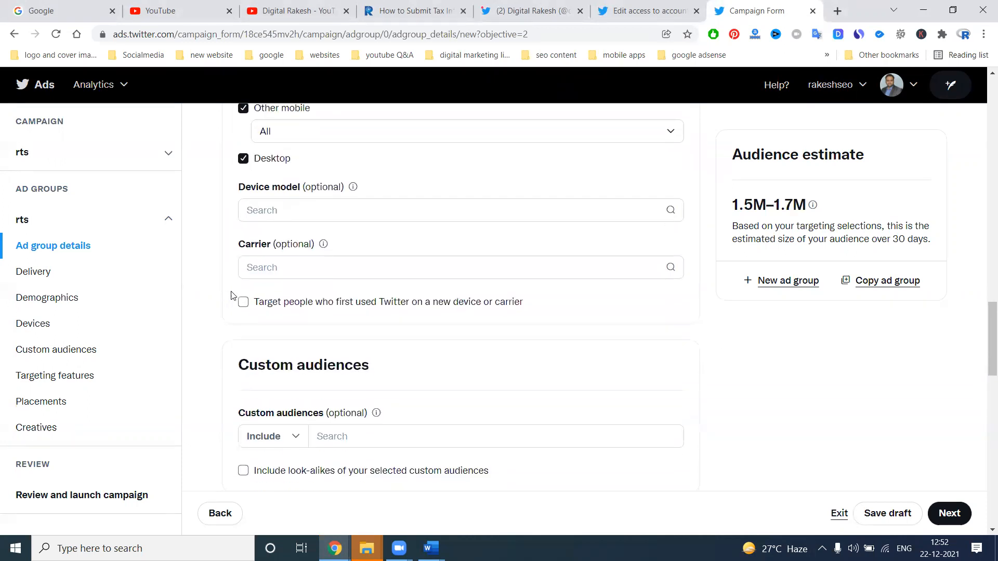
{"action": "left_click", "coordinate": [278, 263]}
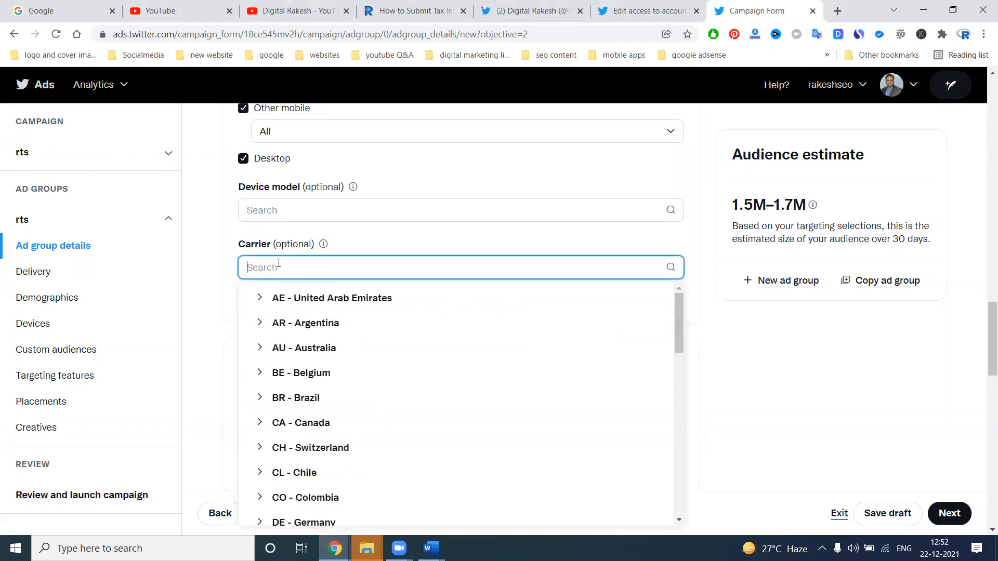
{"action": "scroll", "coordinate": [305, 326], "scroll_direction": "down", "scroll_amount": 3}
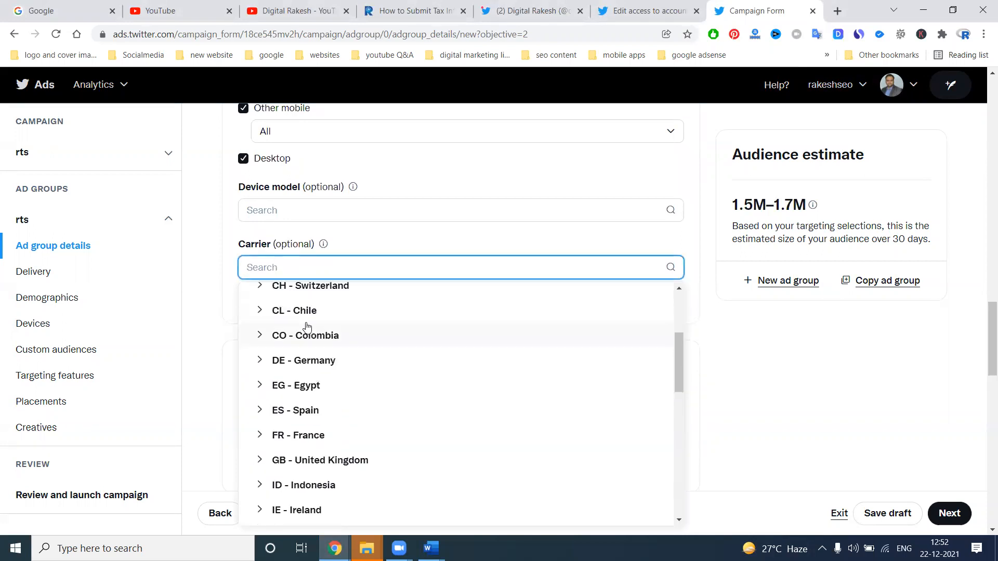
{"action": "scroll", "coordinate": [291, 384], "scroll_direction": "down", "scroll_amount": 2}
{"action": "scroll", "coordinate": [292, 393], "scroll_direction": "down", "scroll_amount": 2}
{"action": "left_click", "coordinate": [302, 374]}
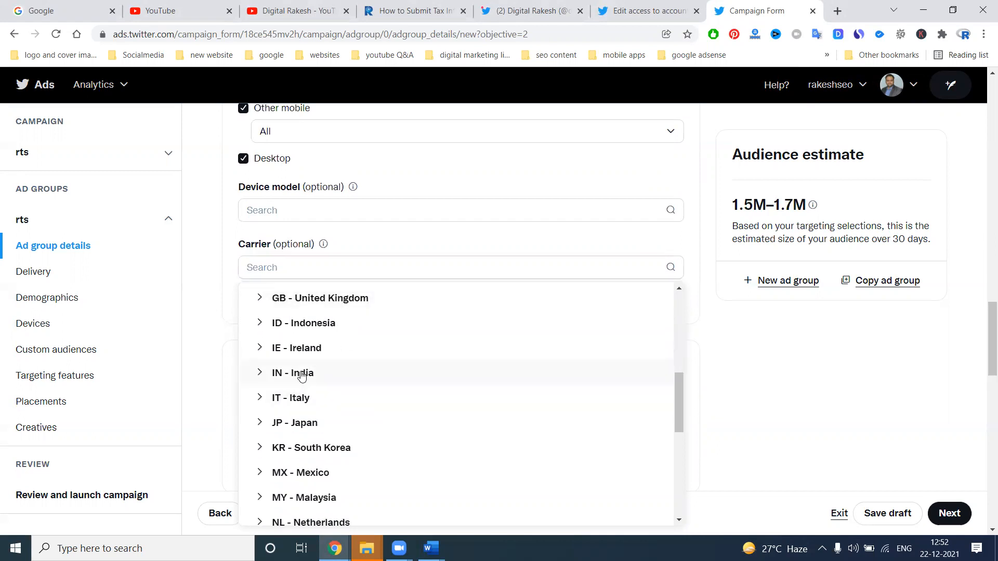
{"action": "scroll", "coordinate": [318, 363], "scroll_direction": "down", "scroll_amount": 3}
{"action": "scroll", "coordinate": [319, 363], "scroll_direction": "up", "scroll_amount": 2}
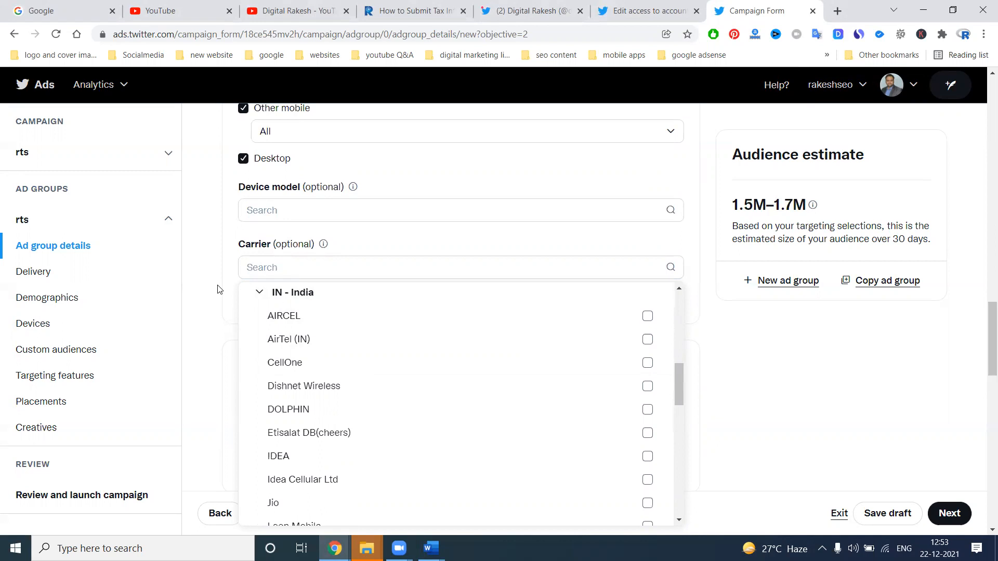
Look through the Apple iPad and iPhone models offered for device model targeting
{"action": "left_click", "coordinate": [265, 211]}
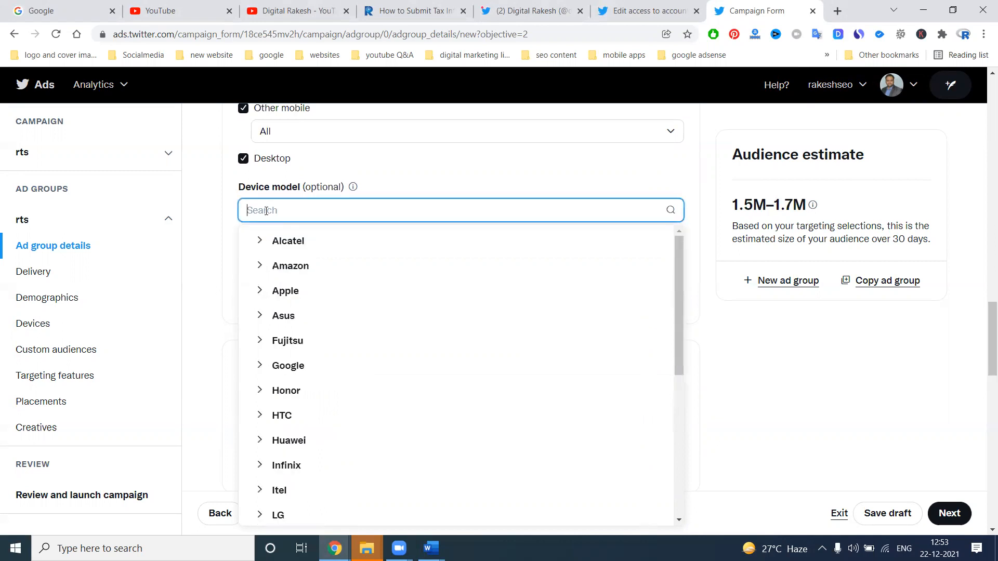
{"action": "left_click", "coordinate": [286, 290]}
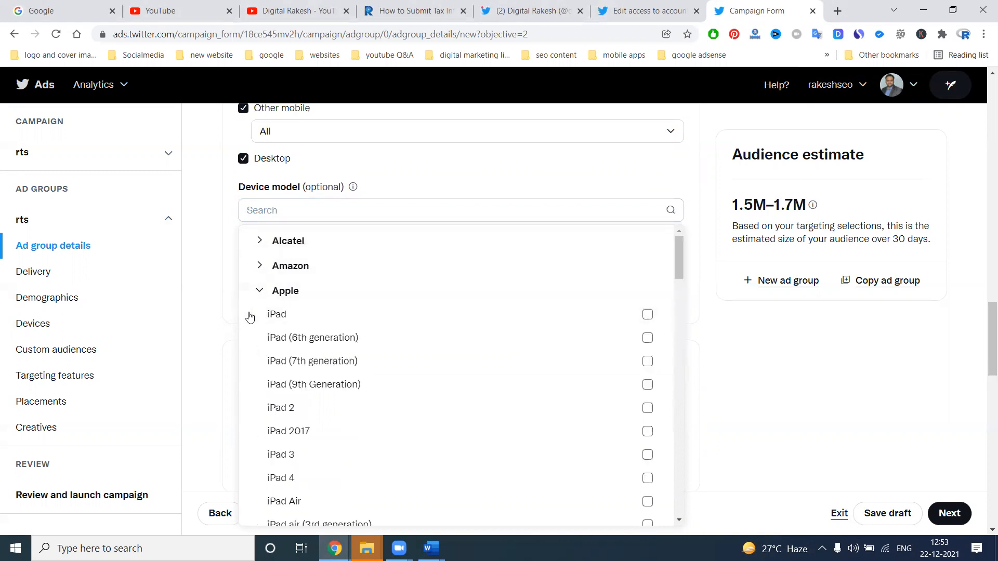
{"action": "scroll", "coordinate": [260, 307], "scroll_direction": "down", "scroll_amount": 6}
{"action": "scroll", "coordinate": [266, 300], "scroll_direction": "down", "scroll_amount": 10}
{"action": "scroll", "coordinate": [270, 299], "scroll_direction": "up", "scroll_amount": 2}
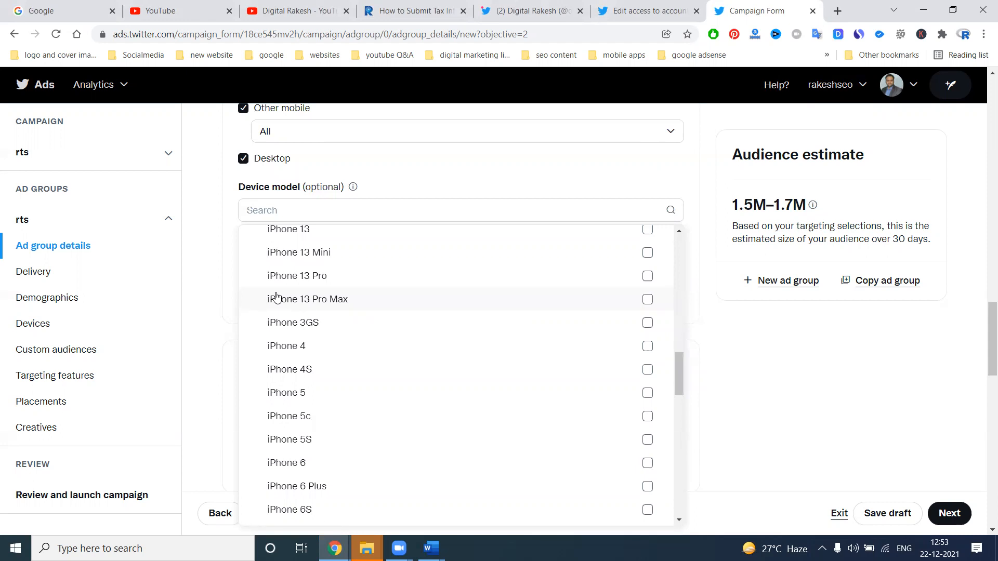
{"action": "left_click", "coordinate": [217, 247]}
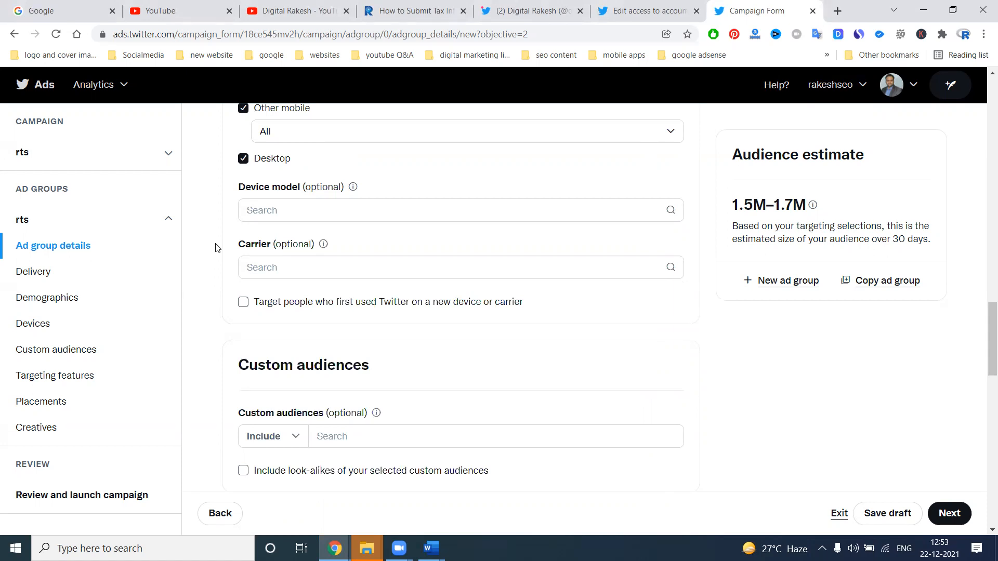
Try including the Indian carrier AirTel (IN) in the targeting and remove it again
{"action": "left_click", "coordinate": [258, 265]}
{"action": "scroll", "coordinate": [269, 357], "scroll_direction": "down", "scroll_amount": 8}
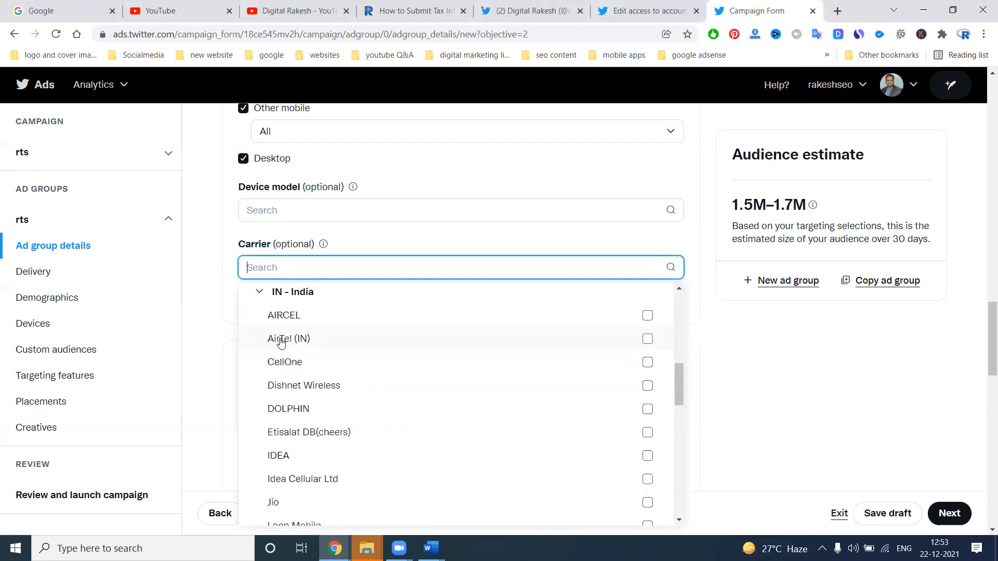
{"action": "left_click", "coordinate": [285, 339]}
{"action": "left_click", "coordinate": [746, 349]}
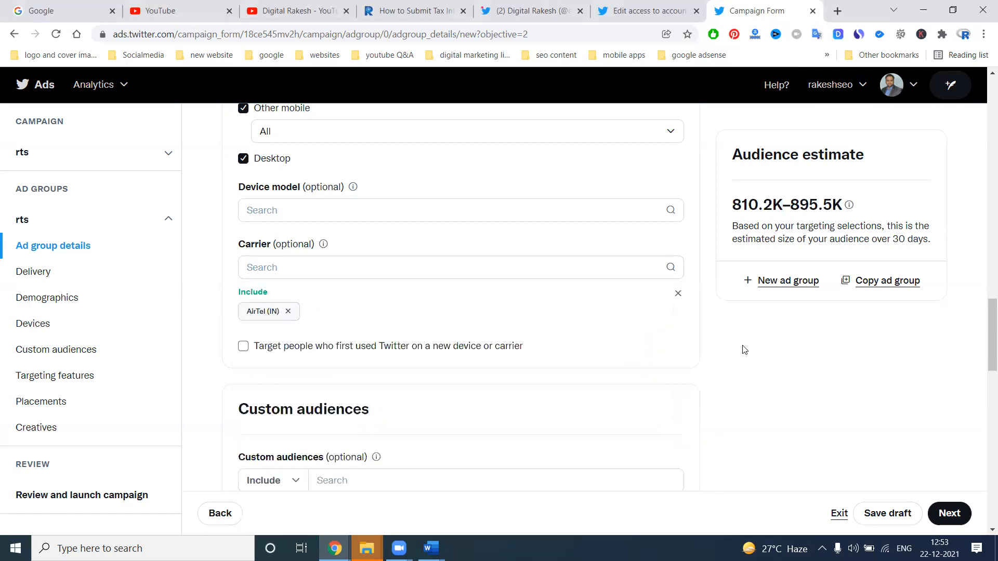
{"action": "left_click", "coordinate": [288, 312]}
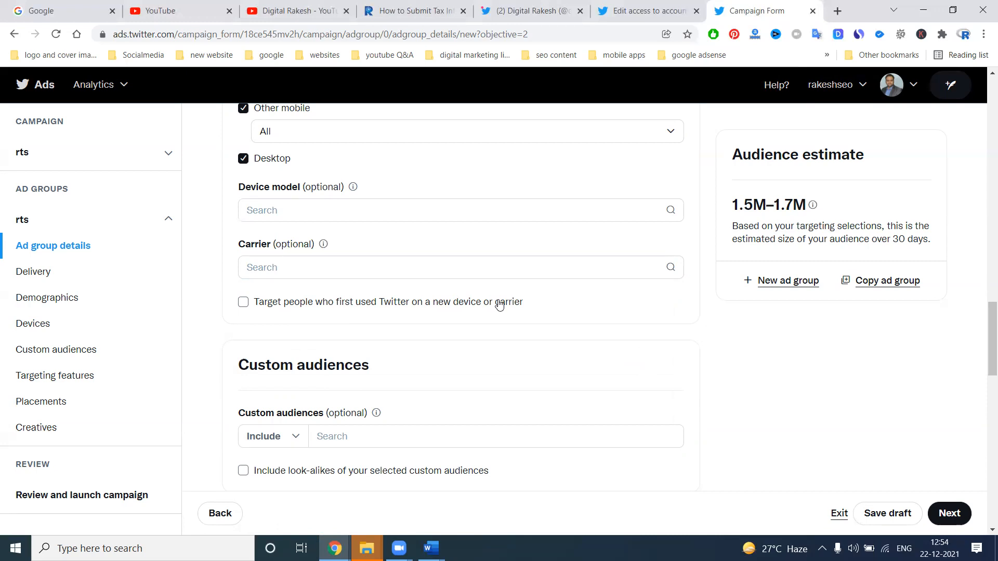
Try targeting people who first used Twitter on a new device or carrier more than 1 month ago, and disable the option
{"action": "left_click", "coordinate": [243, 302]}
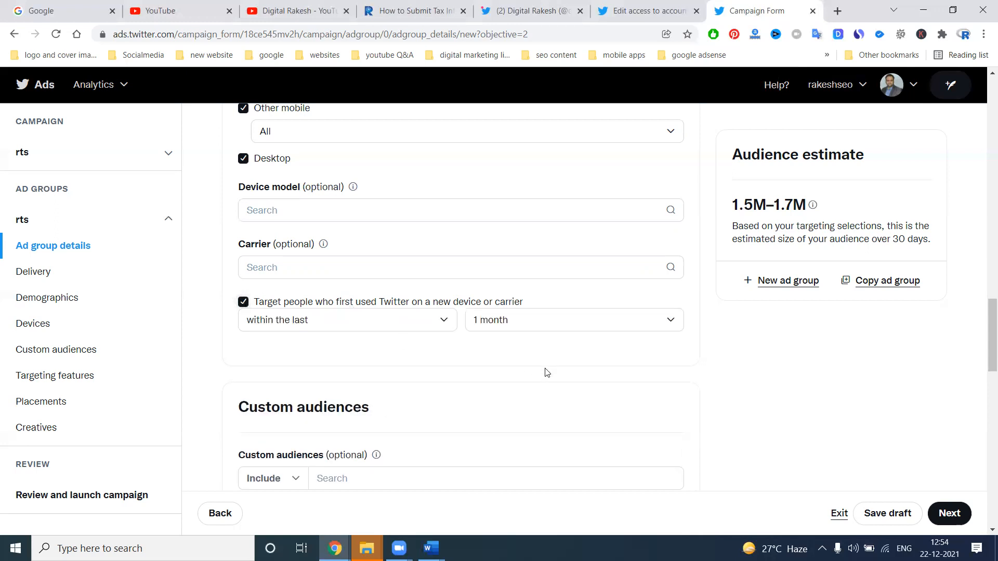
{"action": "left_click", "coordinate": [302, 322]}
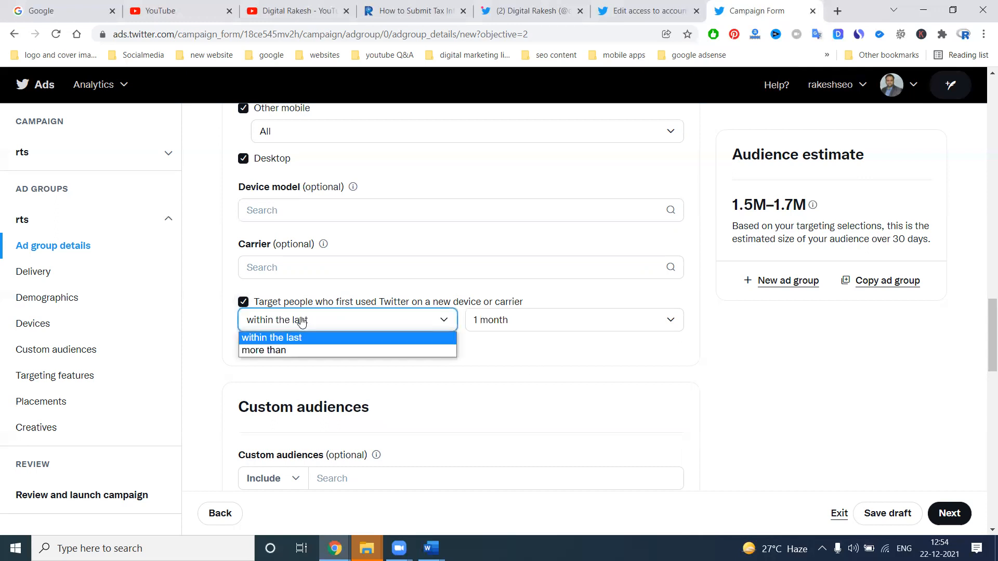
{"action": "left_click", "coordinate": [300, 347]}
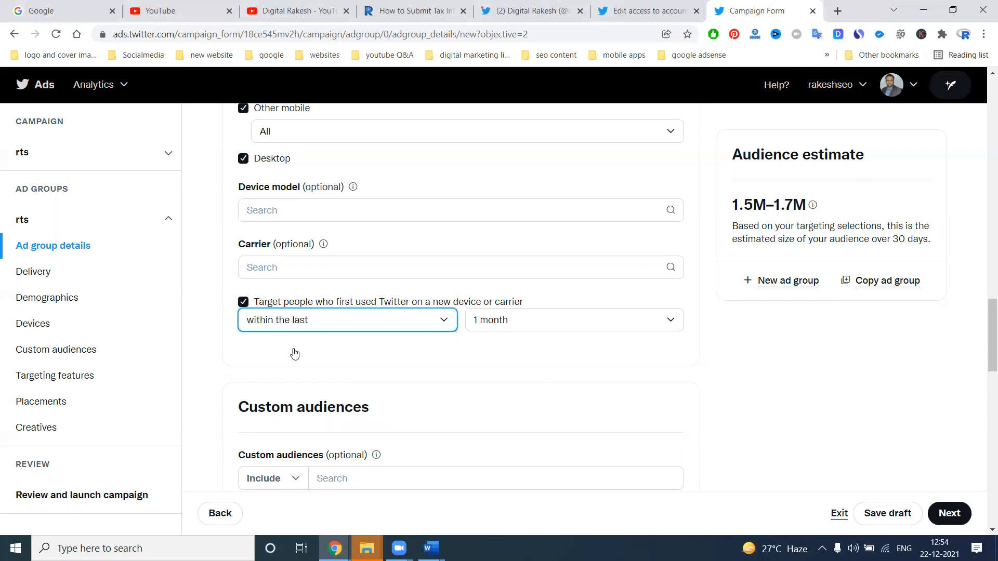
{"action": "left_click", "coordinate": [552, 320]}
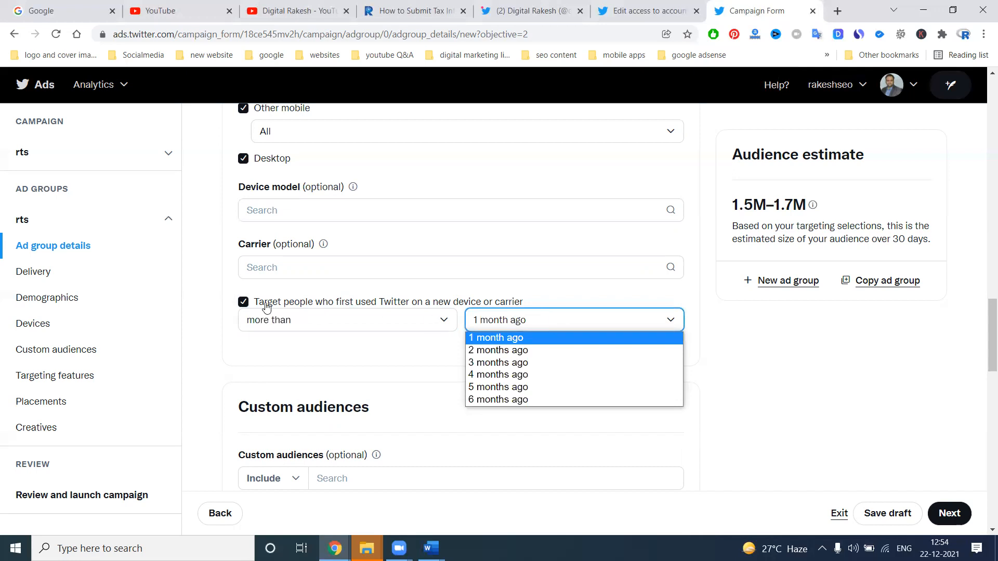
{"action": "left_click", "coordinate": [248, 307]}
{"action": "left_click", "coordinate": [243, 303]}
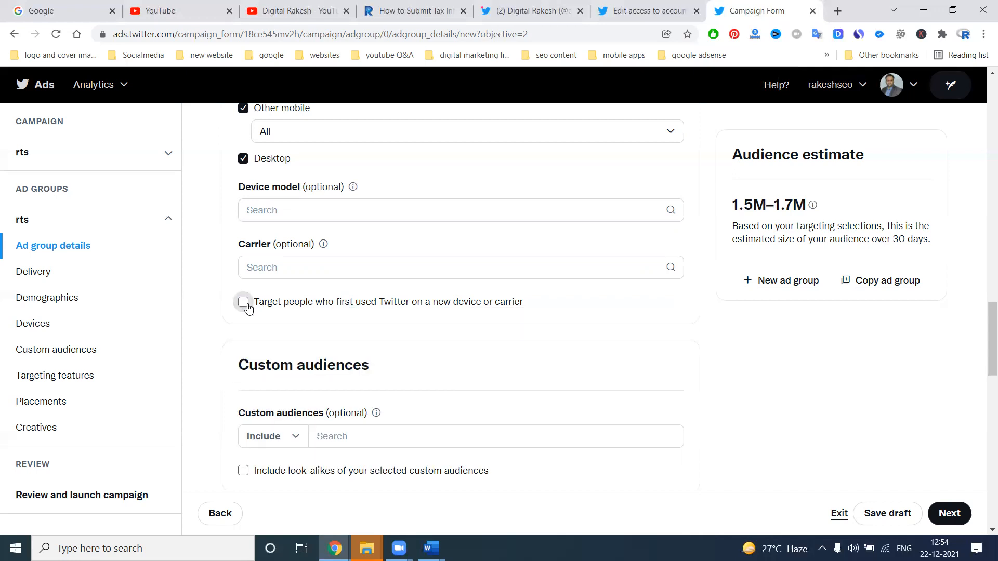
Target people who first used Twitter on a new device or carrier within the last 6 months
{"action": "left_click", "coordinate": [243, 303]}
{"action": "left_click", "coordinate": [285, 323]}
{"action": "left_click", "coordinate": [526, 325]}
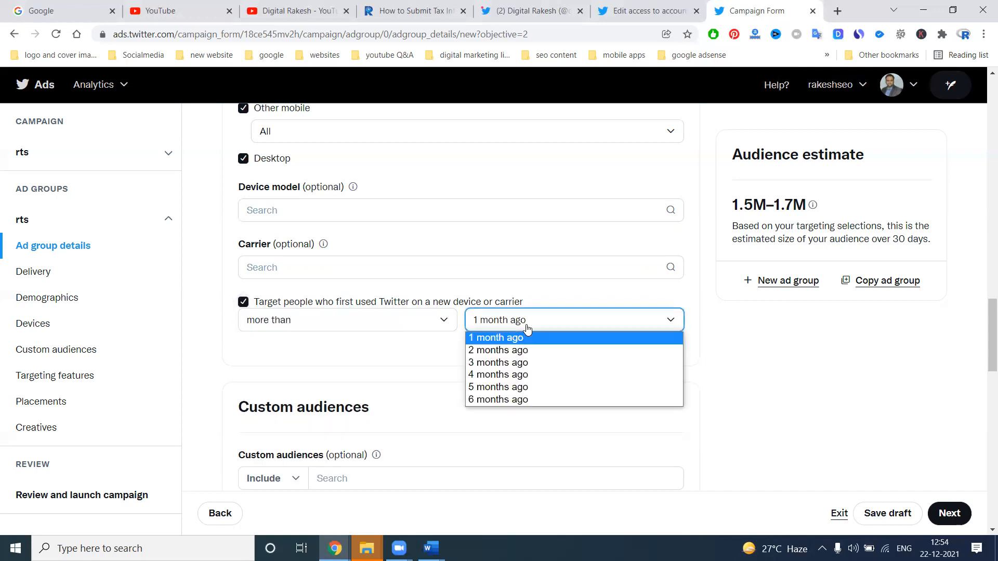
{"action": "left_click", "coordinate": [491, 336]}
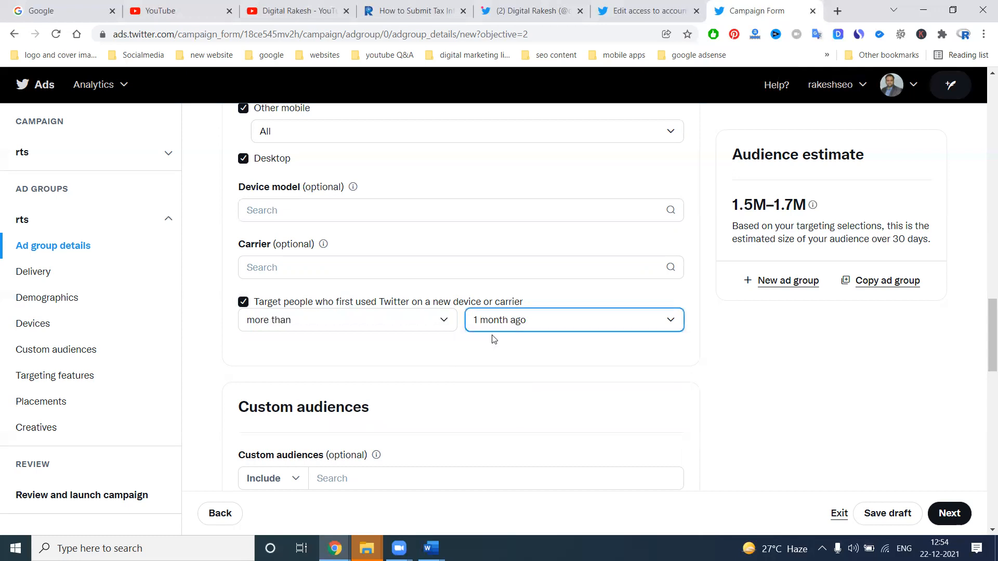
{"action": "left_click", "coordinate": [392, 327]}
{"action": "left_click", "coordinate": [373, 336]}
{"action": "left_click", "coordinate": [470, 321]}
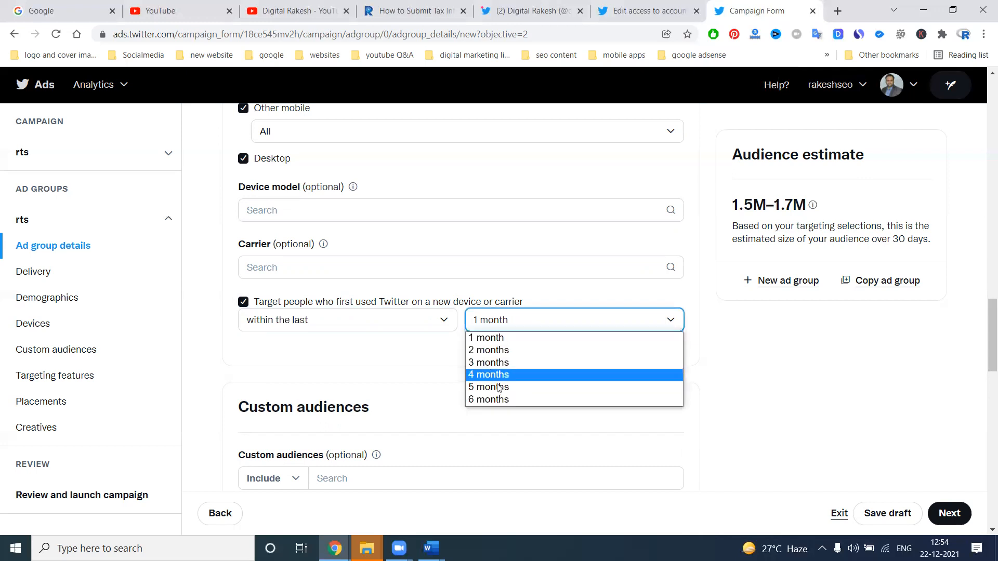
{"action": "left_click", "coordinate": [496, 397]}
Try the "more than" condition for the new device or carrier period and return it to "within the last"
{"action": "left_click", "coordinate": [369, 325]}
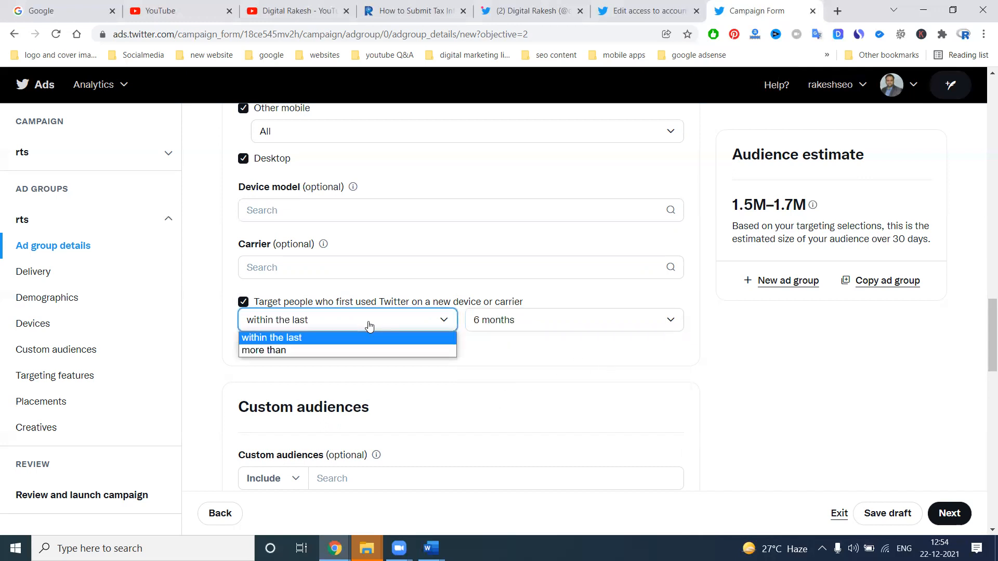
{"action": "left_click", "coordinate": [340, 347]}
{"action": "left_click", "coordinate": [355, 325]}
{"action": "left_click", "coordinate": [344, 330]}
{"action": "left_click", "coordinate": [343, 329]}
{"action": "left_click", "coordinate": [335, 339]}
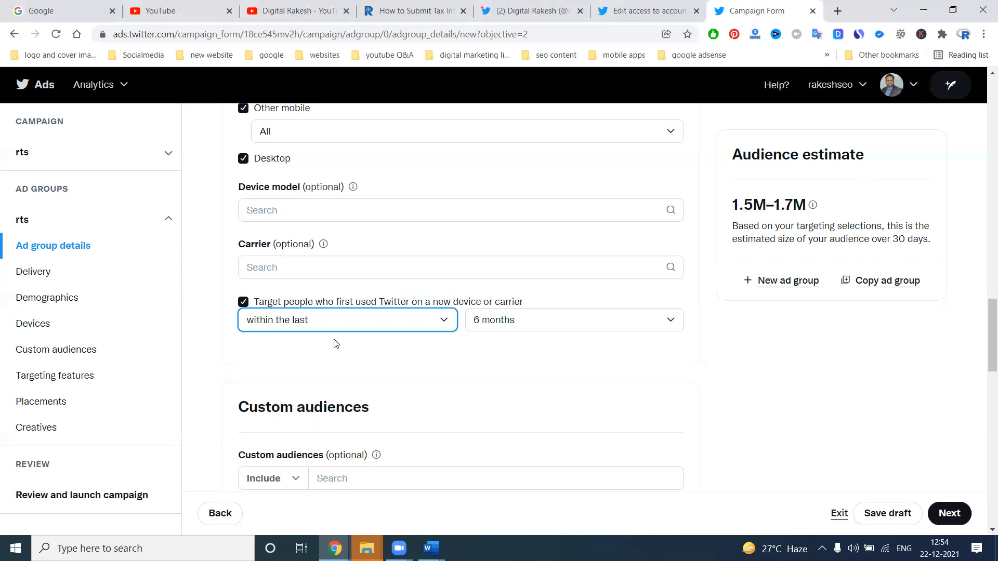
Look through the custom audience categories and examine the option to include look-alikes of the selected audiences
{"action": "scroll", "coordinate": [335, 343], "scroll_direction": "down", "scroll_amount": 5}
{"action": "left_click", "coordinate": [318, 218]}
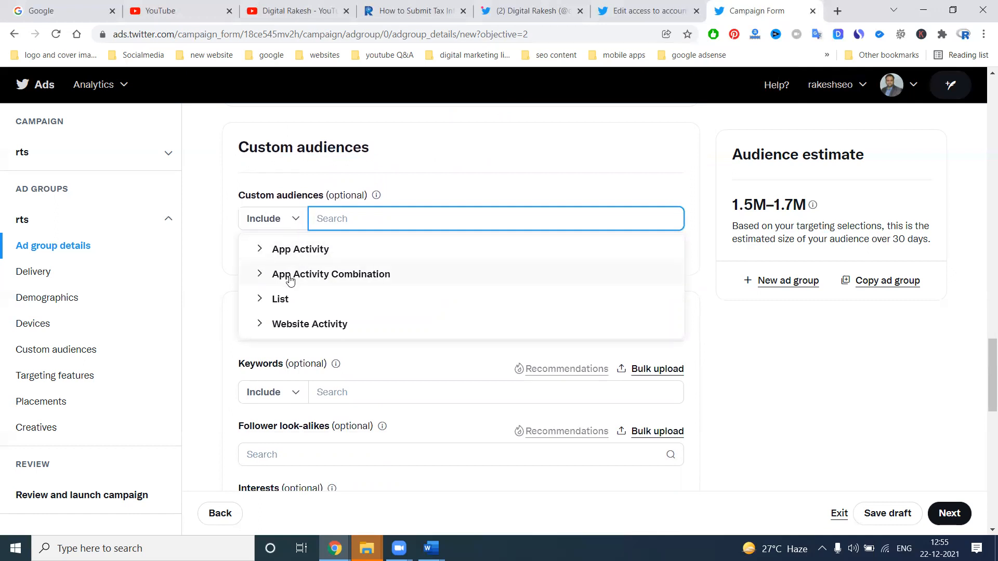
{"action": "left_click", "coordinate": [210, 244]}
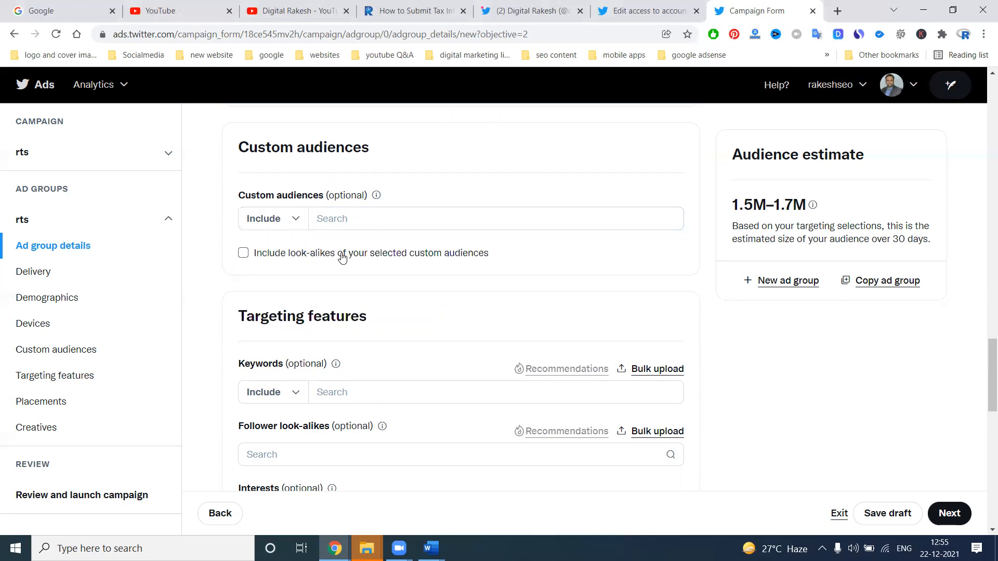
{"action": "left_click", "coordinate": [452, 255]}
{"action": "left_click", "coordinate": [451, 255]}
Search the targeting keywords for digital marketing and include it as a keyword
{"action": "scroll", "coordinate": [387, 254], "scroll_direction": "down", "scroll_amount": 2}
{"action": "left_click", "coordinate": [334, 260]}
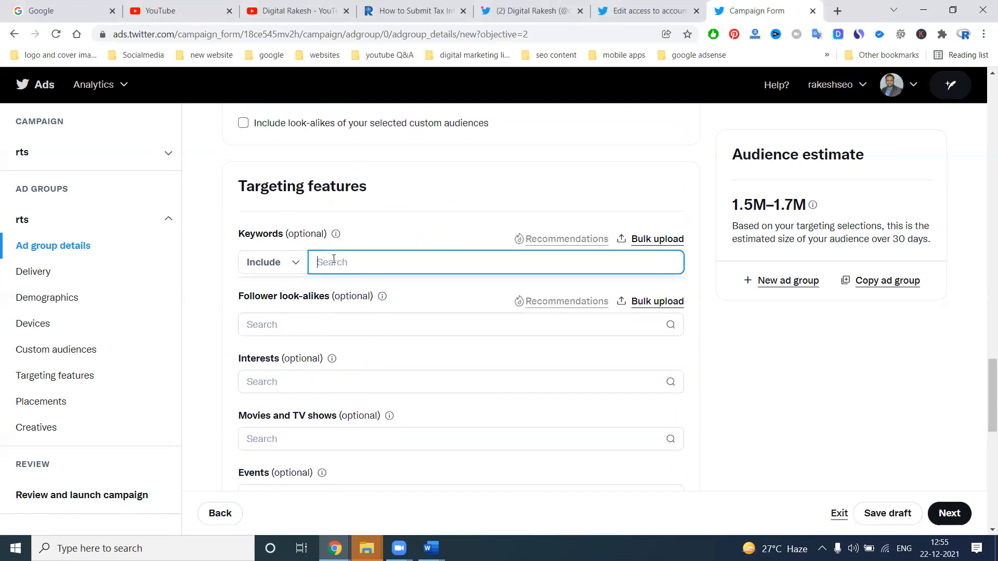
{"action": "type", "text": "digita"}
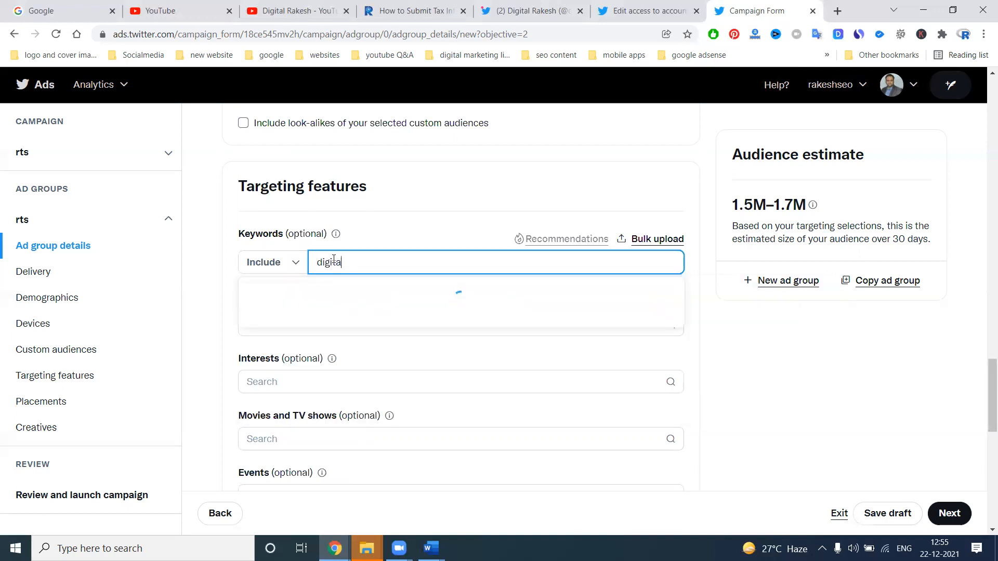
{"action": "type", "text": "l marketing"}
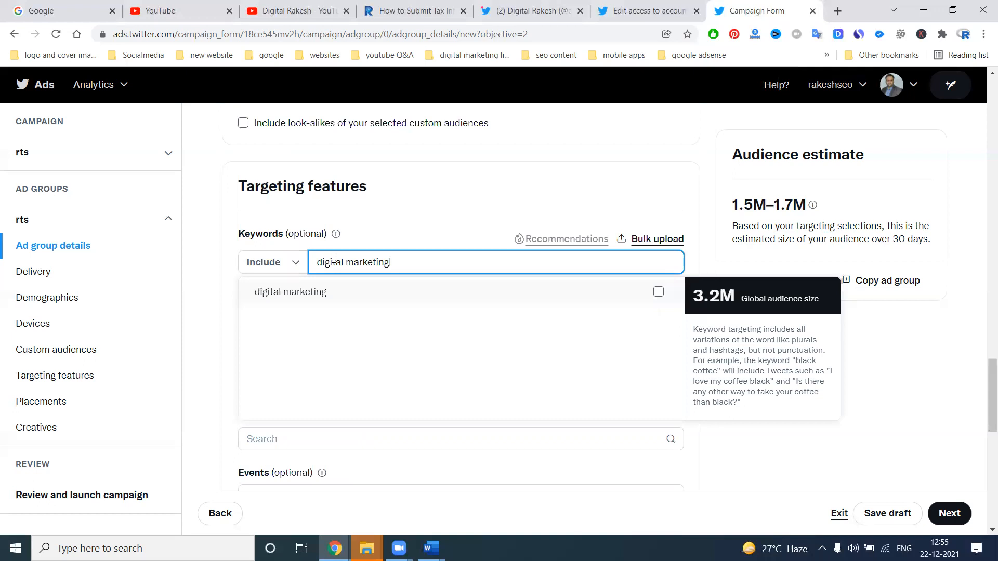
{"action": "left_click", "coordinate": [328, 292]}
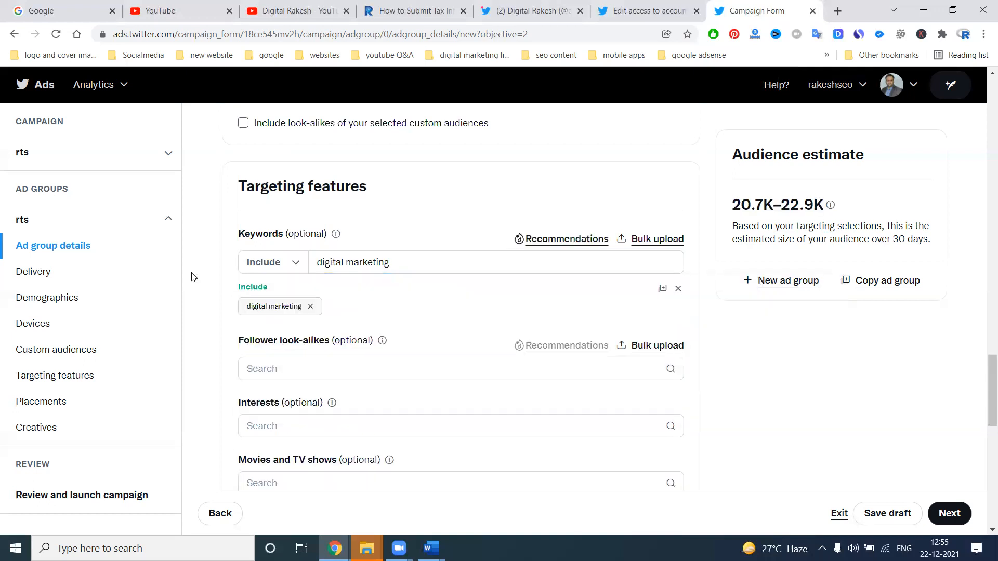
{"action": "left_click", "coordinate": [432, 257]}
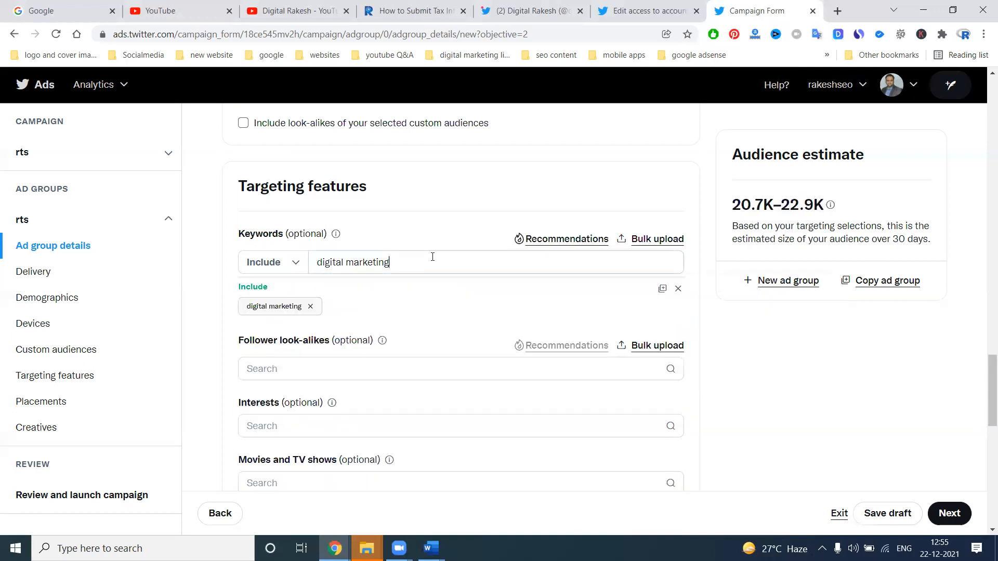
Clear the keyword search text and activate the follower look-alikes search
{"action": "triple_click", "coordinate": [433, 257]}
{"action": "key", "text": "BackSpace"}
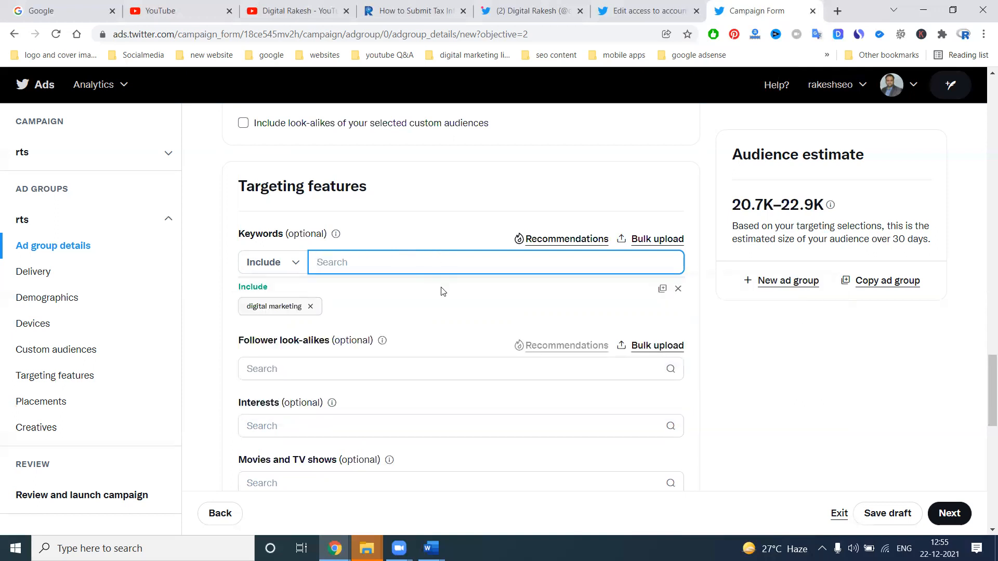
{"action": "left_click", "coordinate": [301, 368]}
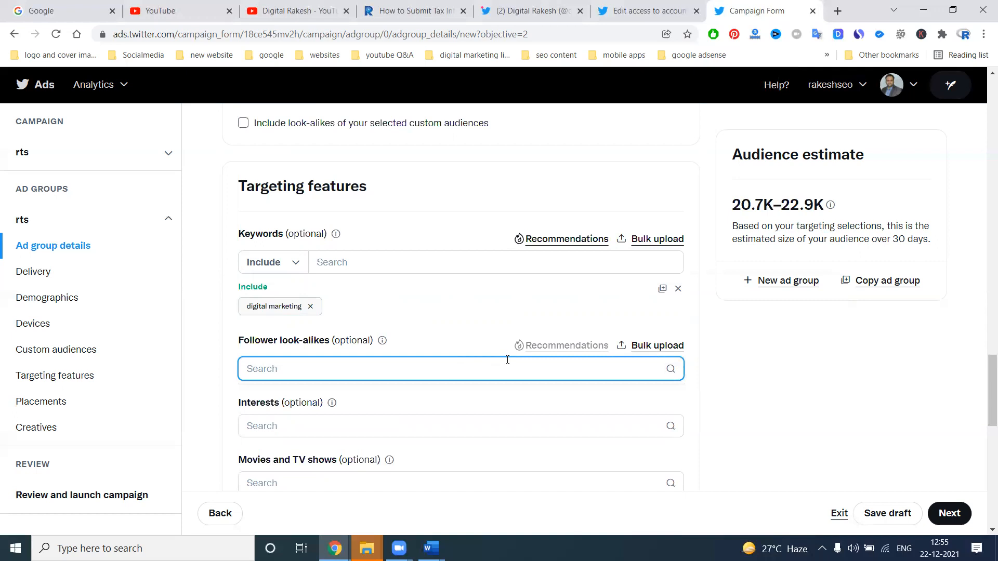
Browse the interest categories, expanding Education and Technology and computing, and close the list without choosing any
{"action": "left_click", "coordinate": [283, 426]}
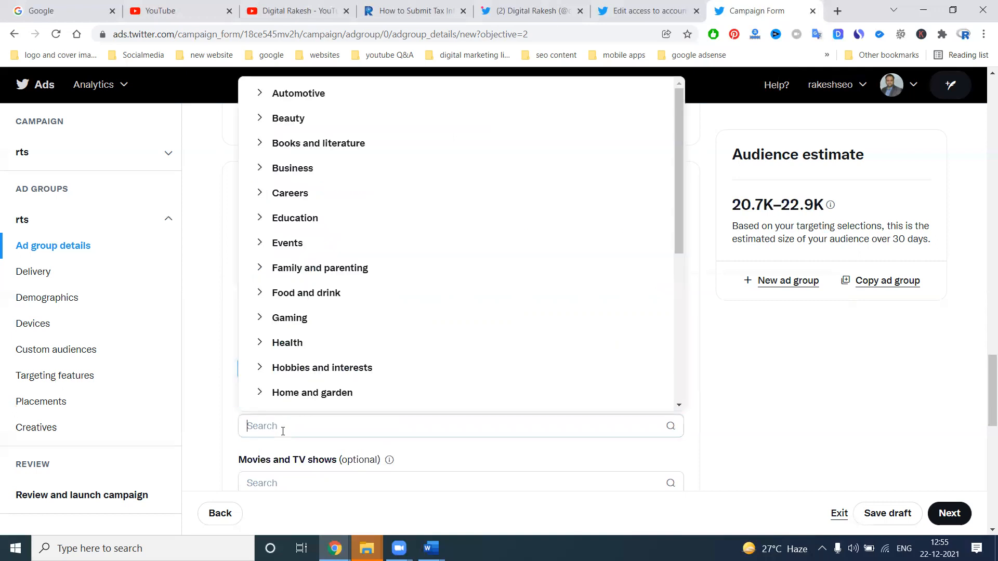
{"action": "left_click", "coordinate": [368, 227]}
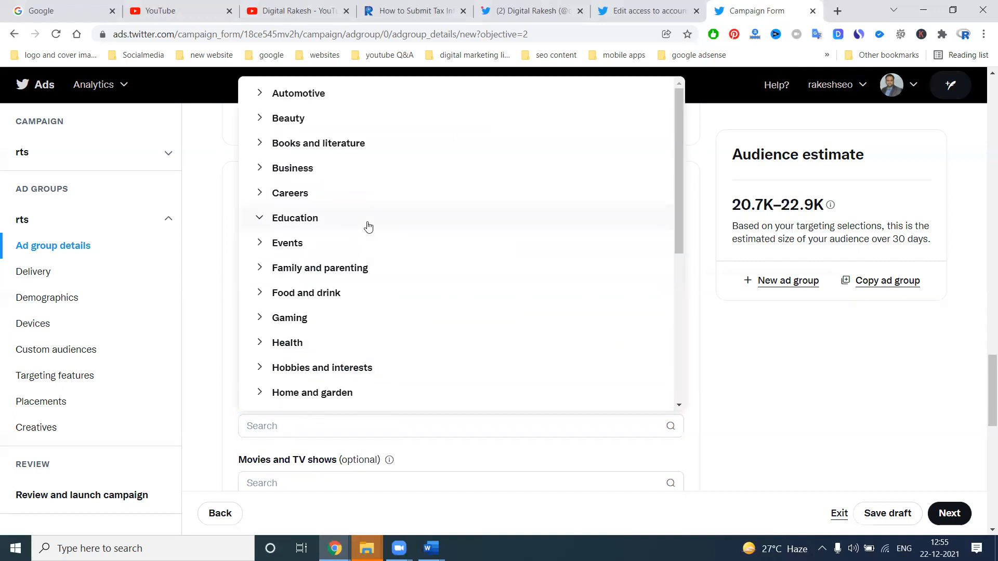
{"action": "left_click", "coordinate": [291, 267]}
{"action": "left_click", "coordinate": [290, 267]}
{"action": "left_click", "coordinate": [286, 221]}
{"action": "scroll", "coordinate": [328, 241], "scroll_direction": "down", "scroll_amount": 5}
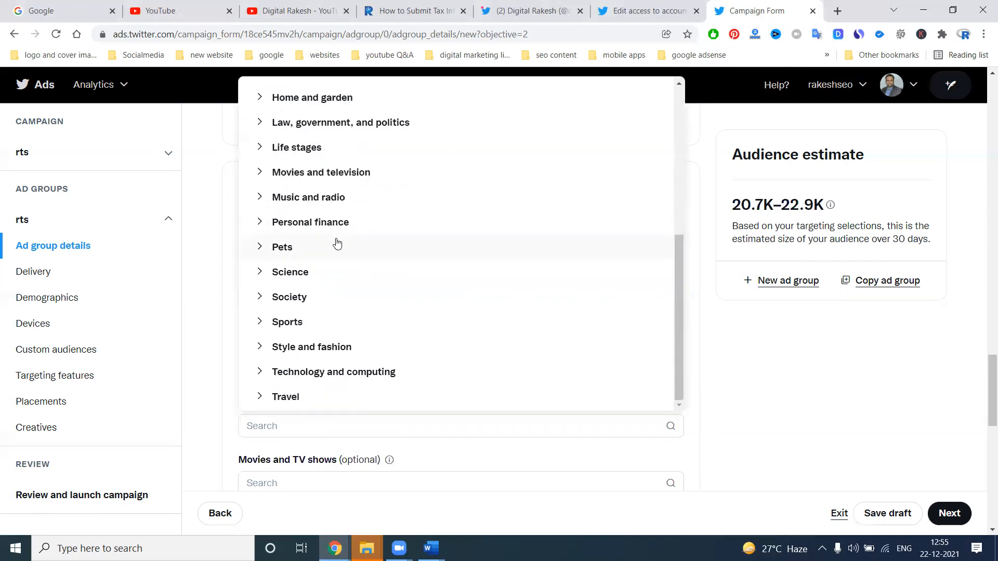
{"action": "left_click", "coordinate": [308, 372]}
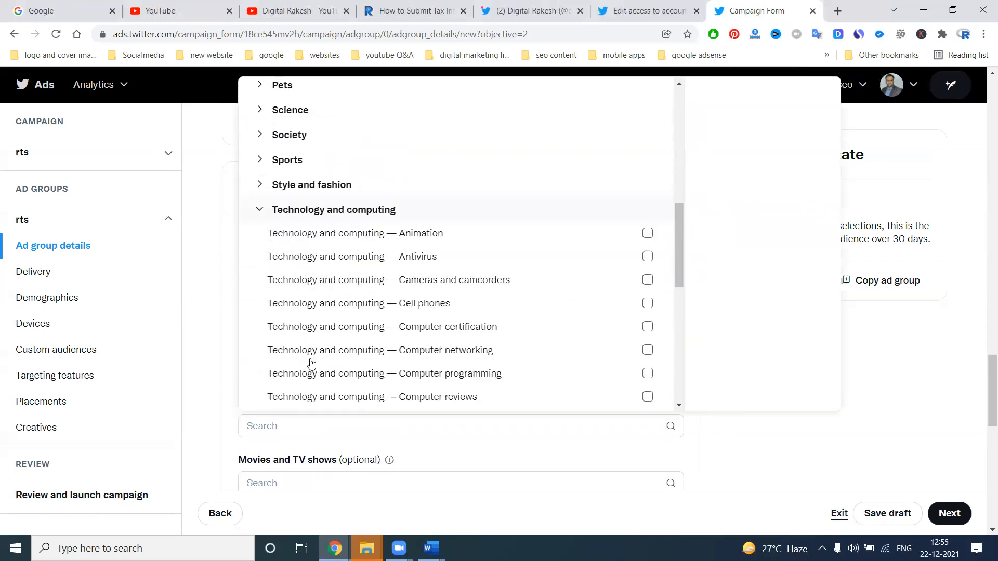
{"action": "left_click", "coordinate": [259, 210]}
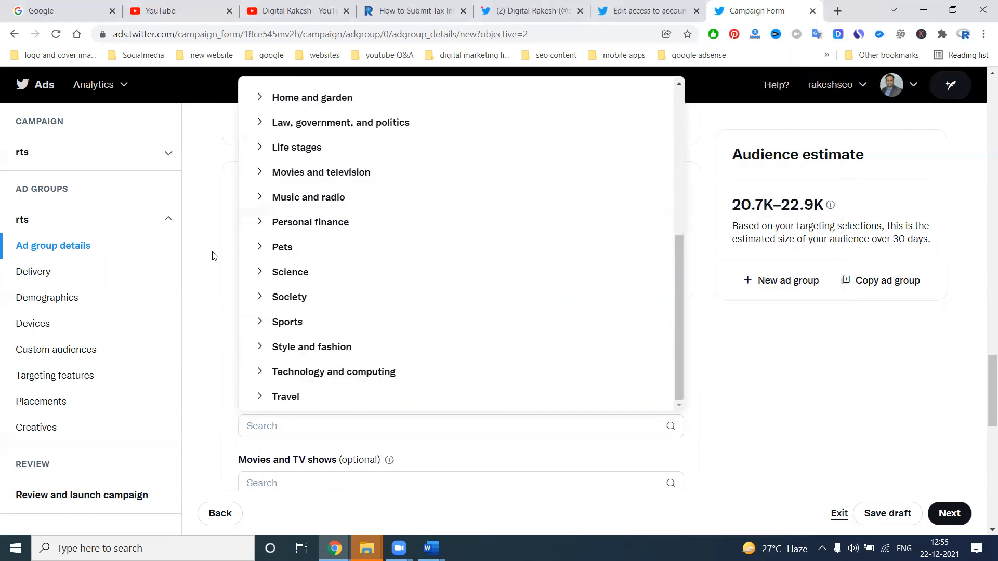
{"action": "left_click", "coordinate": [212, 257]}
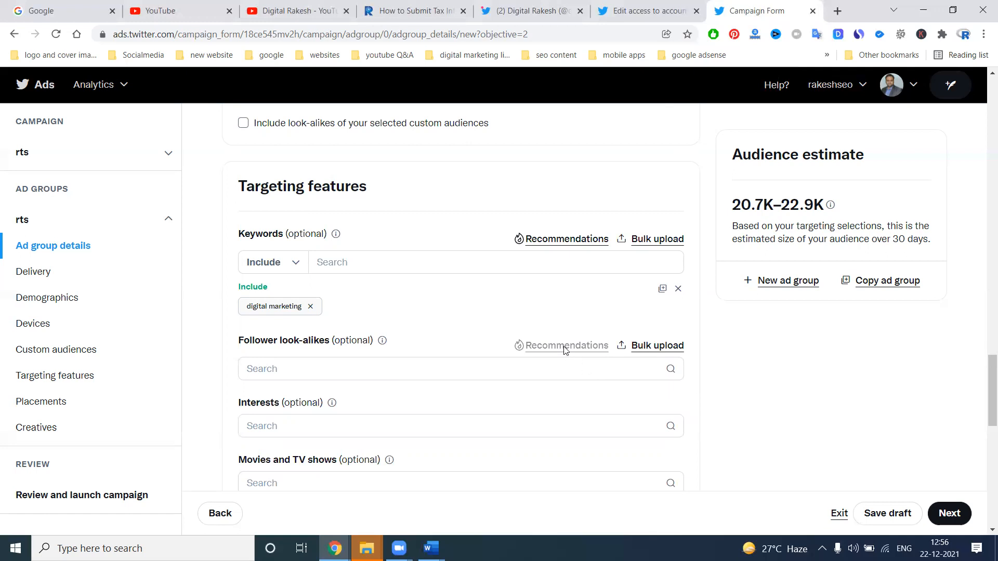
Look through the movies, events and conversation topics targeting options and the Twitter placements
{"action": "scroll", "coordinate": [461, 334], "scroll_direction": "down", "scroll_amount": 3}
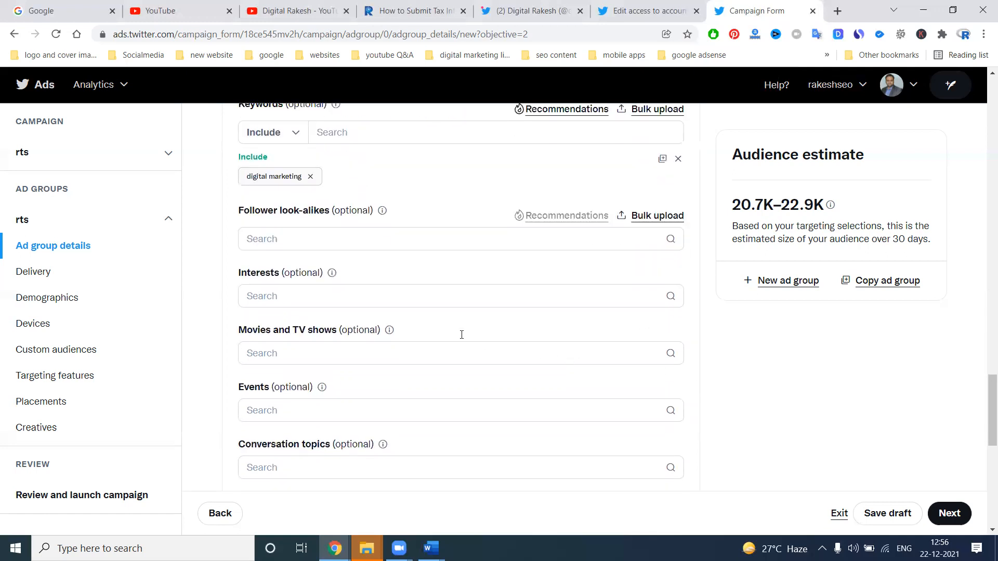
{"action": "scroll", "coordinate": [308, 321], "scroll_direction": "down", "scroll_amount": 3}
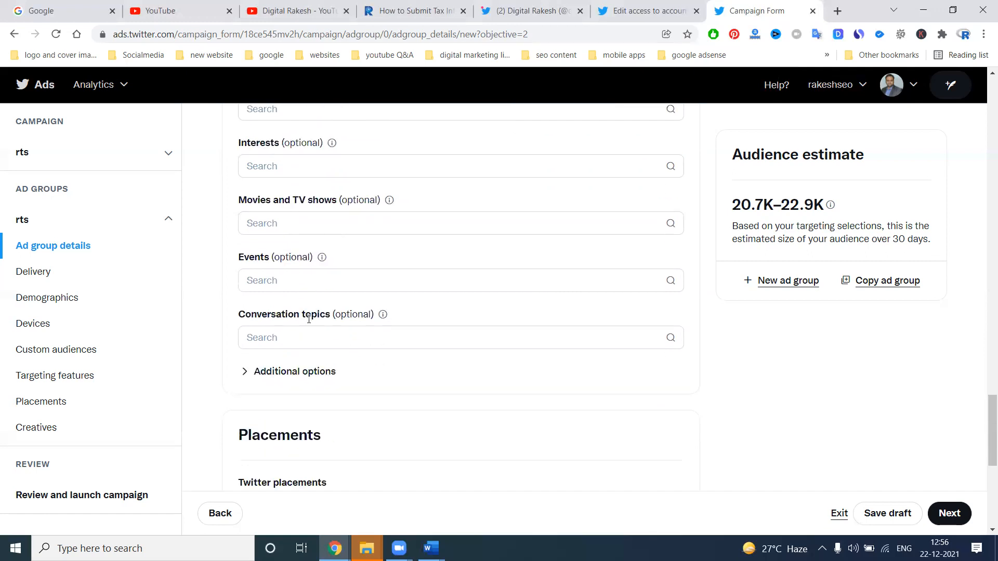
{"action": "scroll", "coordinate": [309, 318], "scroll_direction": "up", "scroll_amount": 3}
{"action": "scroll", "coordinate": [319, 341], "scroll_direction": "down", "scroll_amount": 5}
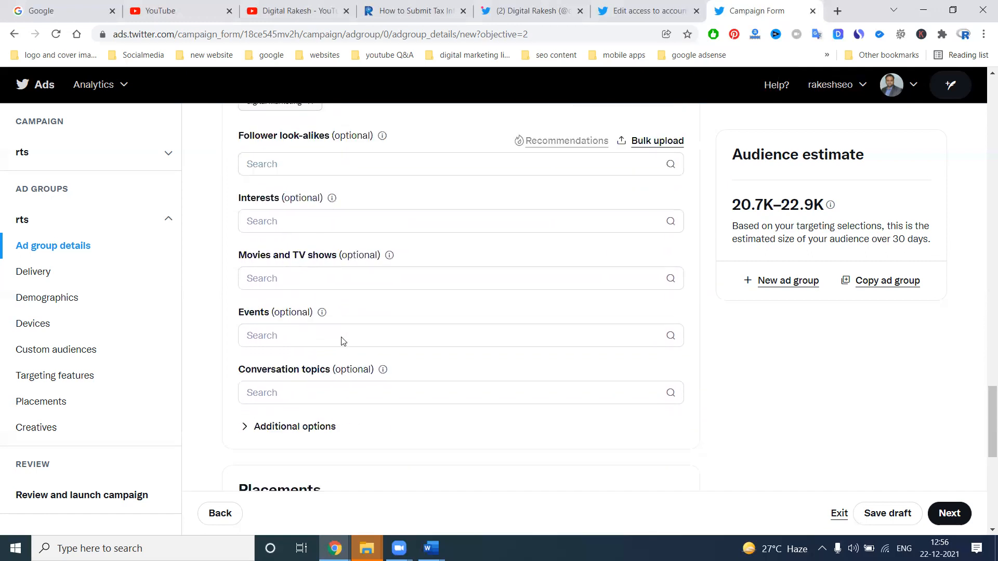
{"action": "scroll", "coordinate": [287, 312], "scroll_direction": "down", "scroll_amount": 3}
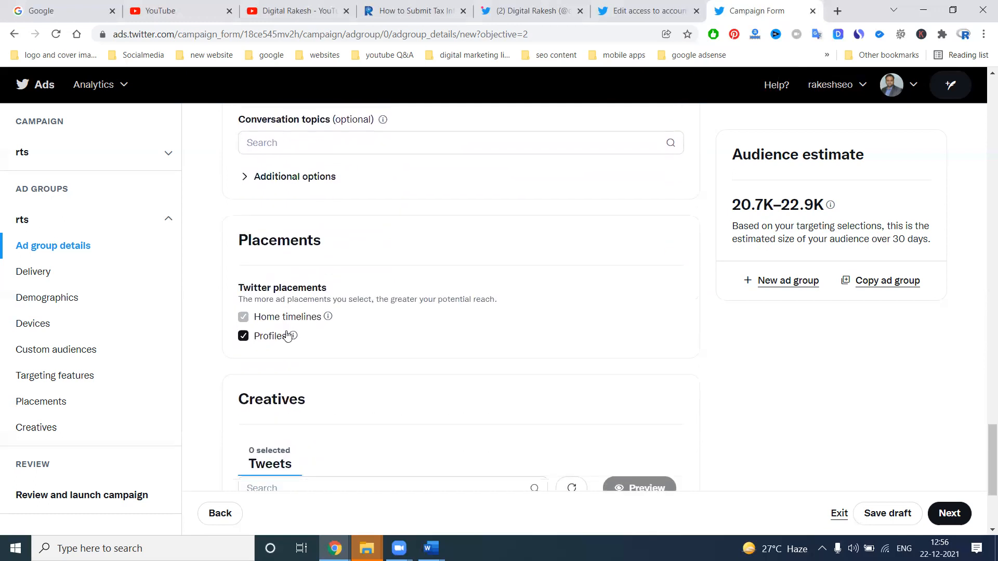
Examine a promoted tweet in the Twitter home timeline as a placement example and return to the campaign form
{"action": "left_click", "coordinate": [504, 12]}
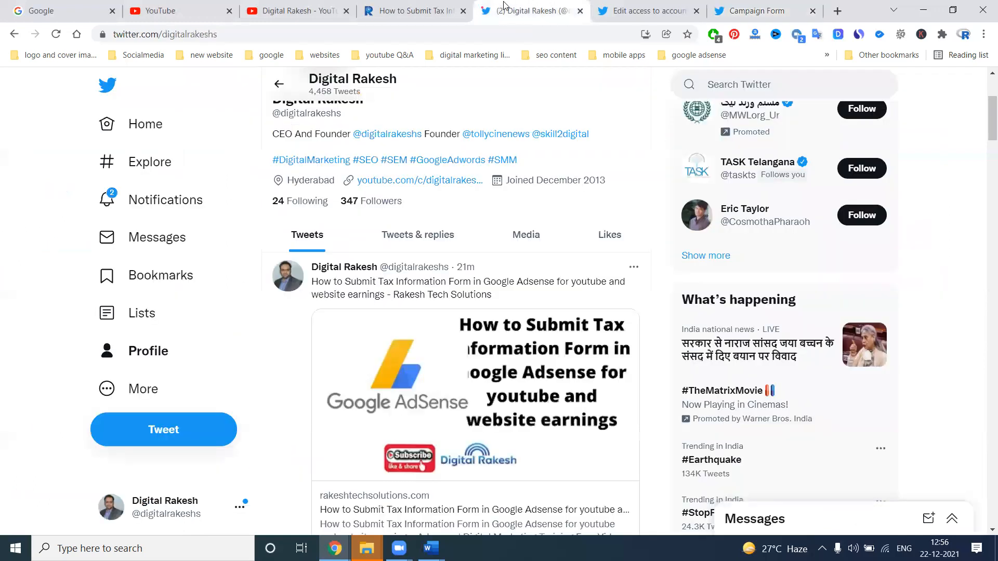
{"action": "left_click", "coordinate": [154, 136]}
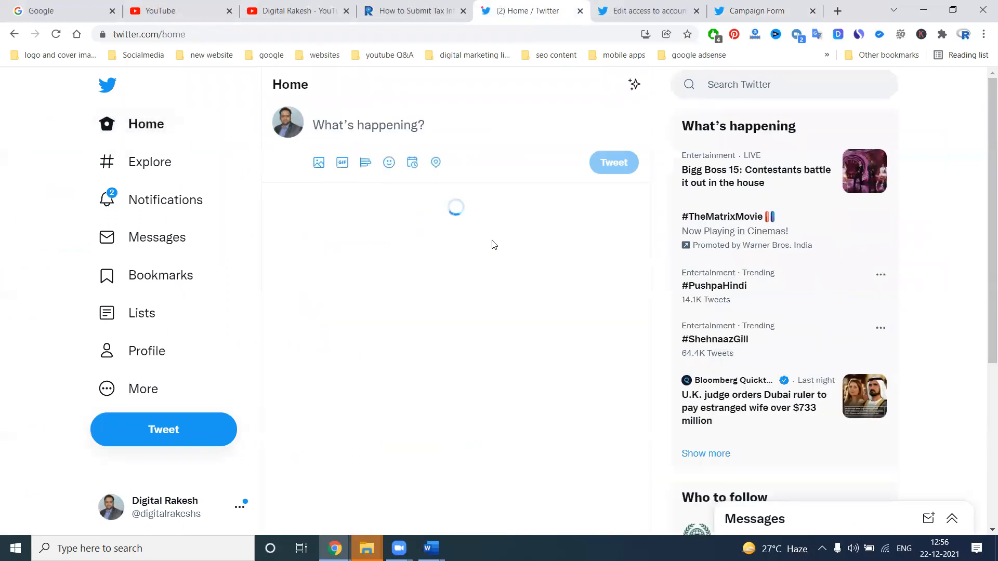
{"action": "scroll", "coordinate": [494, 245], "scroll_direction": "down", "scroll_amount": 9}
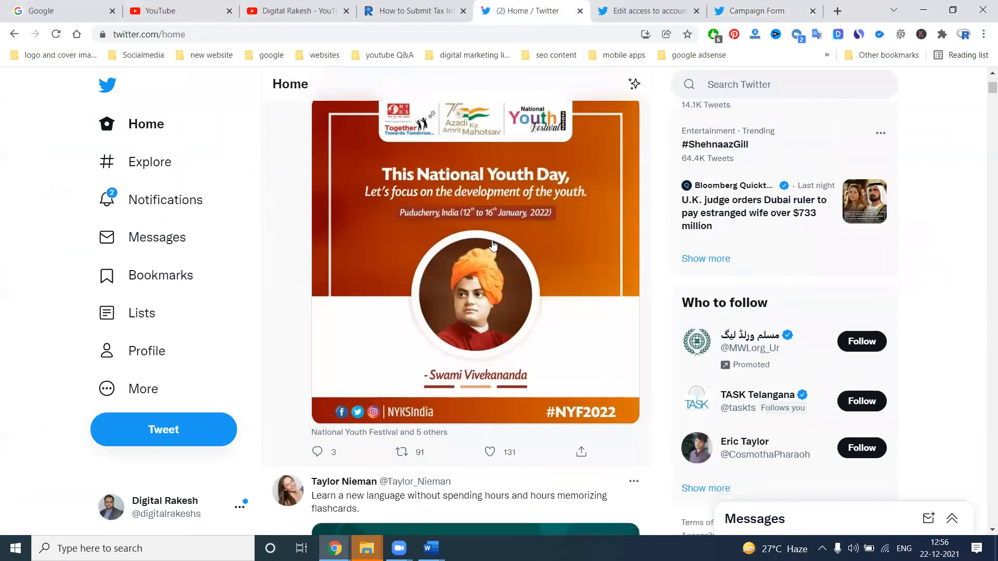
{"action": "scroll", "coordinate": [488, 255], "scroll_direction": "down", "scroll_amount": 2}
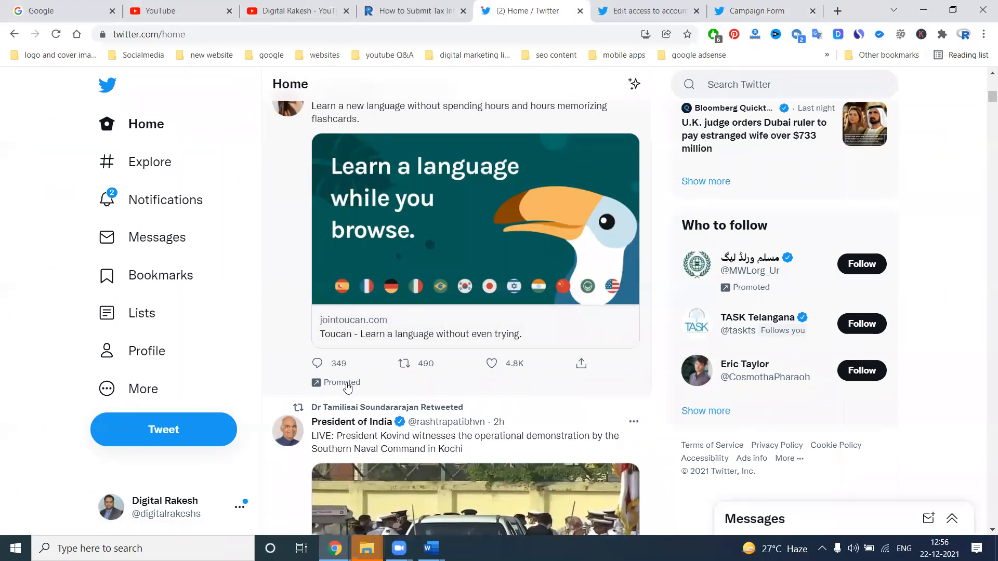
{"action": "left_click", "coordinate": [748, 7]}
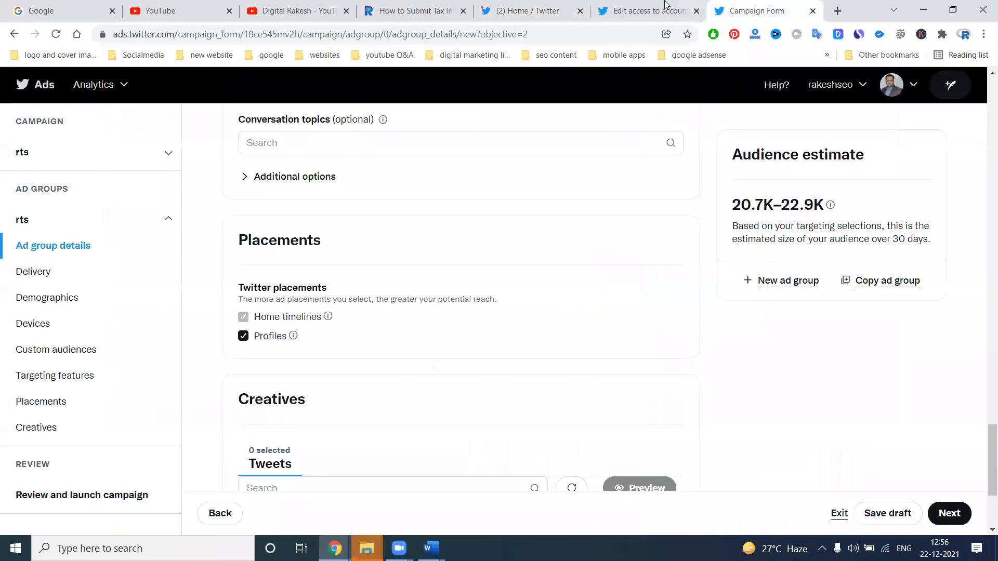
{"action": "left_click", "coordinate": [658, 7]}
{"action": "left_click", "coordinate": [745, 6]}
Refresh the Creatives tweet list and try the option to show replies and mentions, turning it off again
{"action": "scroll", "coordinate": [318, 300], "scroll_direction": "down", "scroll_amount": 3}
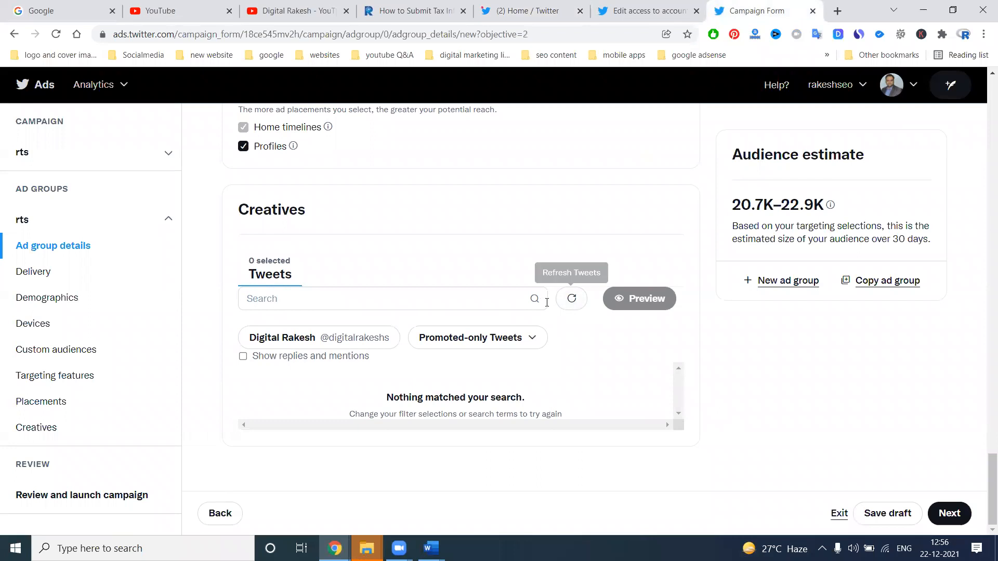
{"action": "left_click", "coordinate": [559, 304]}
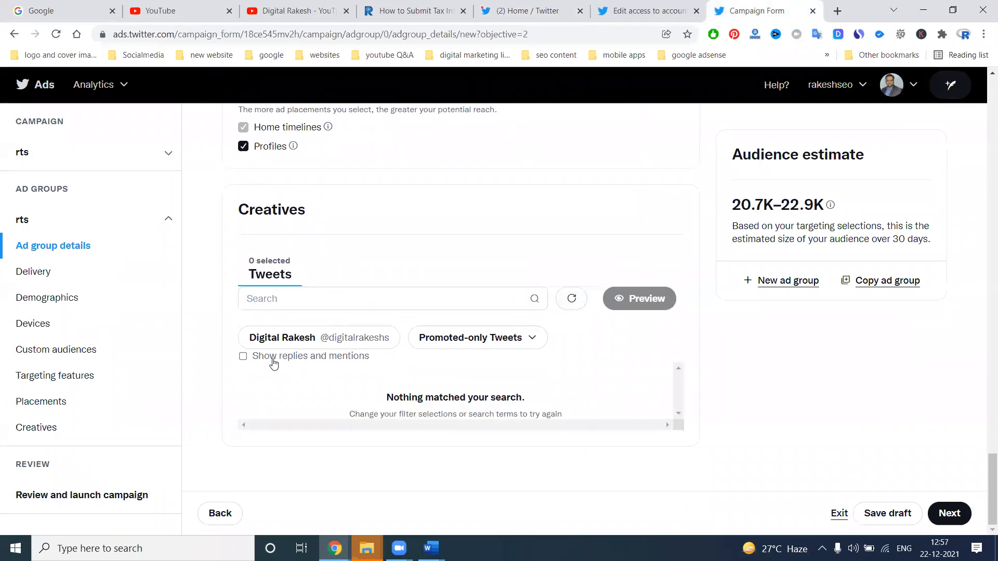
{"action": "left_click", "coordinate": [242, 356]}
{"action": "left_click", "coordinate": [463, 298]}
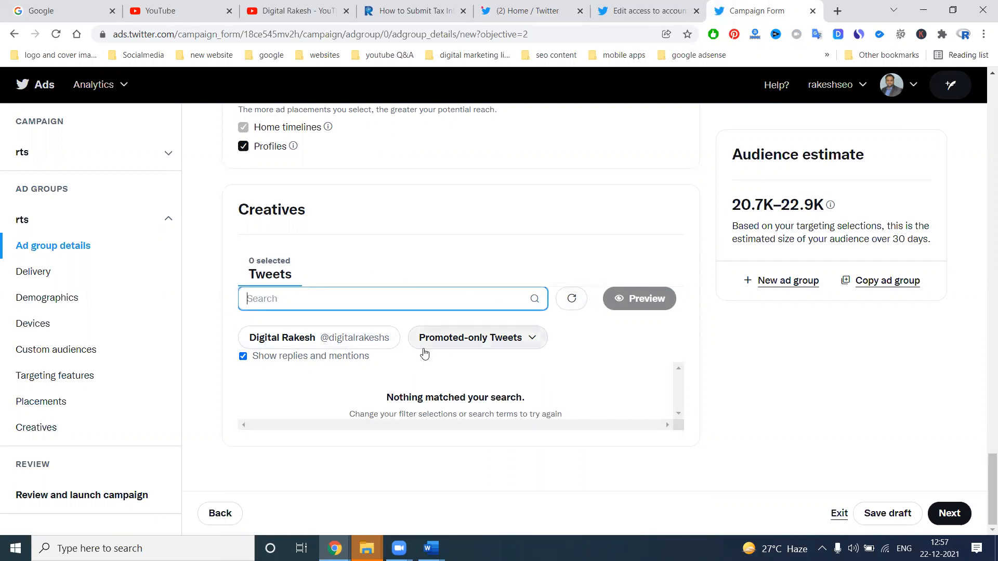
{"action": "left_click", "coordinate": [246, 357]}
Try the Organic and Scheduled tweet filters in Creatives and return to Promoted-only Tweets
{"action": "left_click", "coordinate": [470, 342]}
{"action": "left_click", "coordinate": [463, 367]}
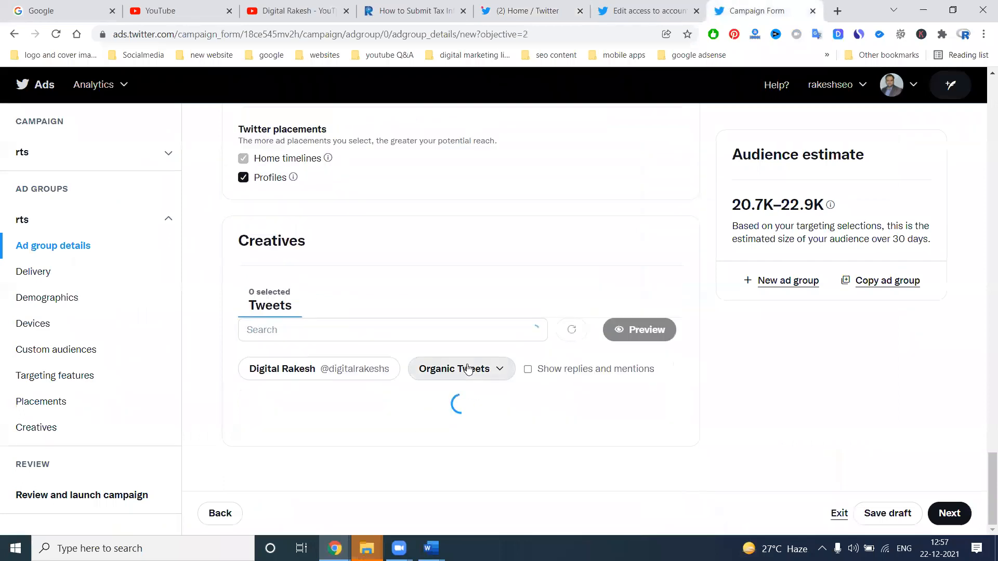
{"action": "scroll", "coordinate": [749, 332], "scroll_direction": "down", "scroll_amount": 2}
{"action": "scroll", "coordinate": [750, 336], "scroll_direction": "down", "scroll_amount": 2}
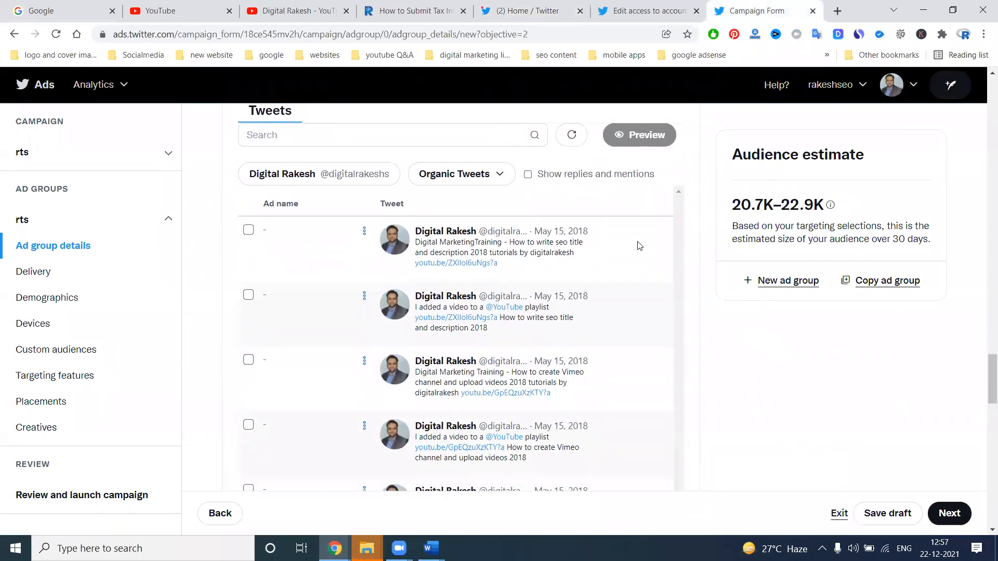
{"action": "left_click", "coordinate": [488, 174]}
{"action": "left_click", "coordinate": [459, 229]}
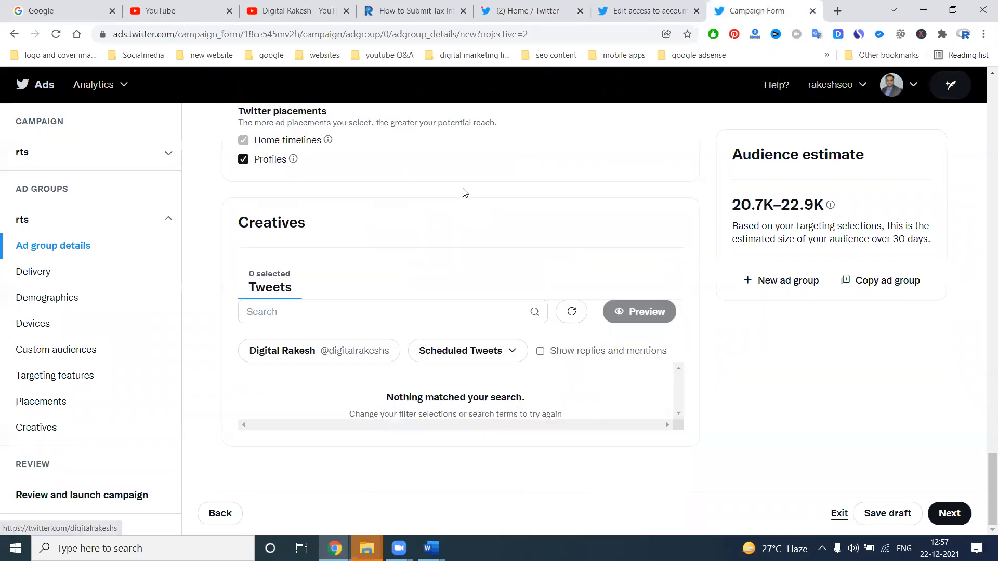
{"action": "left_click", "coordinate": [471, 350]}
{"action": "left_click", "coordinate": [464, 426]}
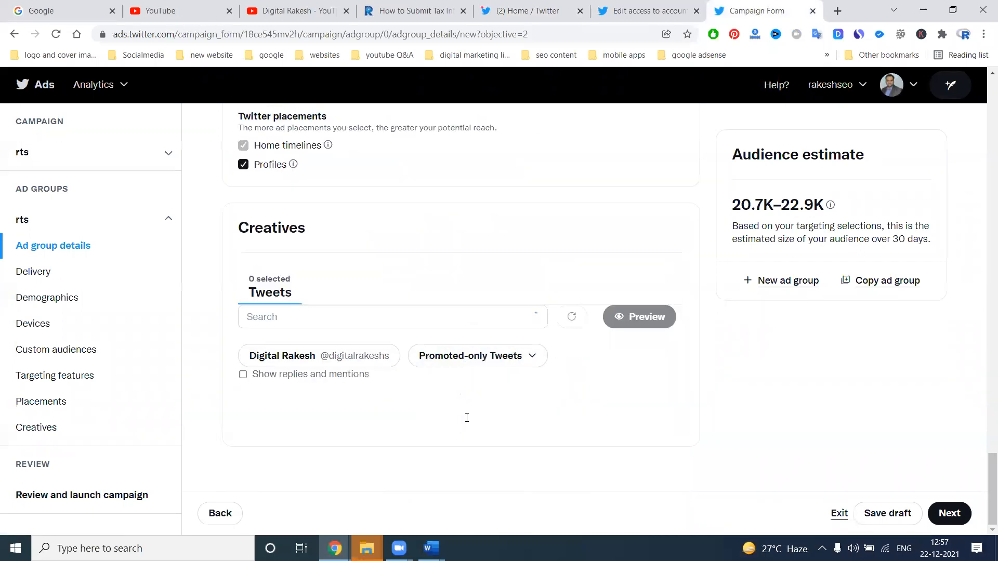
Filter the creatives to Organic Tweets and select the first tweet about creating a Vimeo channel and uploading videos
{"action": "left_click", "coordinate": [495, 338]}
{"action": "left_click", "coordinate": [475, 367]}
{"action": "scroll", "coordinate": [773, 379], "scroll_direction": "down", "scroll_amount": 4}
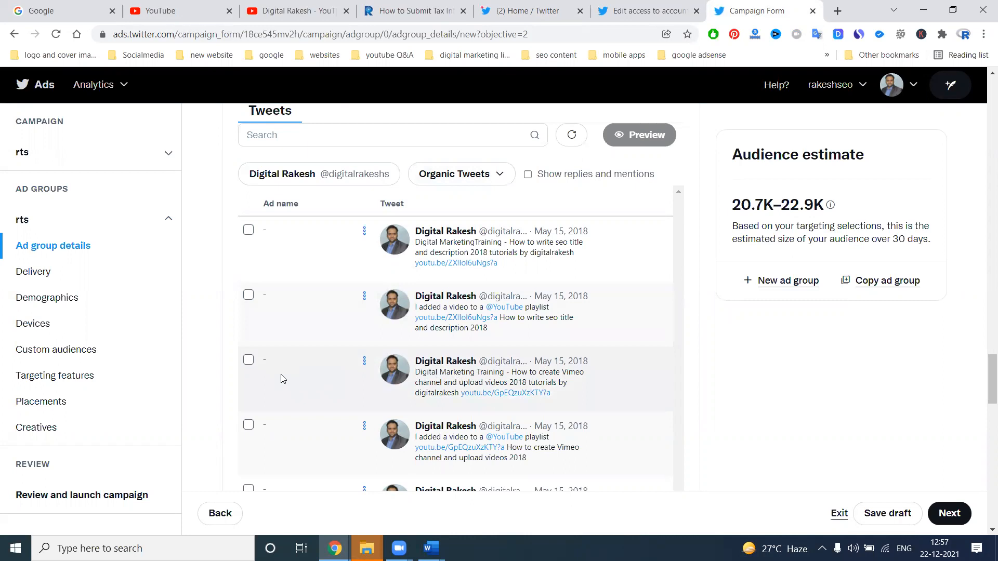
{"action": "left_click", "coordinate": [249, 360]}
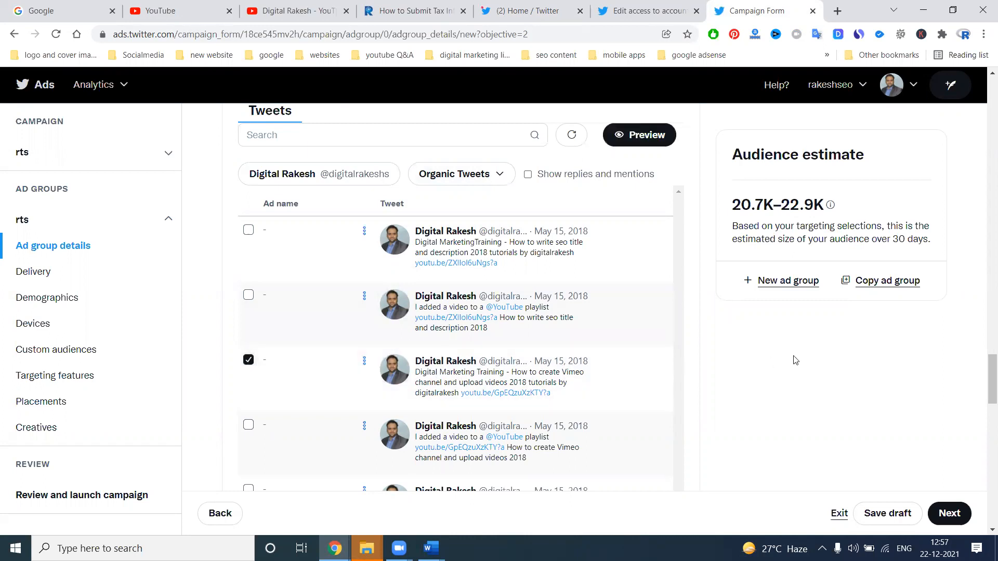
Look through the rest of the organic tweets available as creatives, down to the end of the list
{"action": "scroll", "coordinate": [795, 358], "scroll_direction": "down", "scroll_amount": 5}
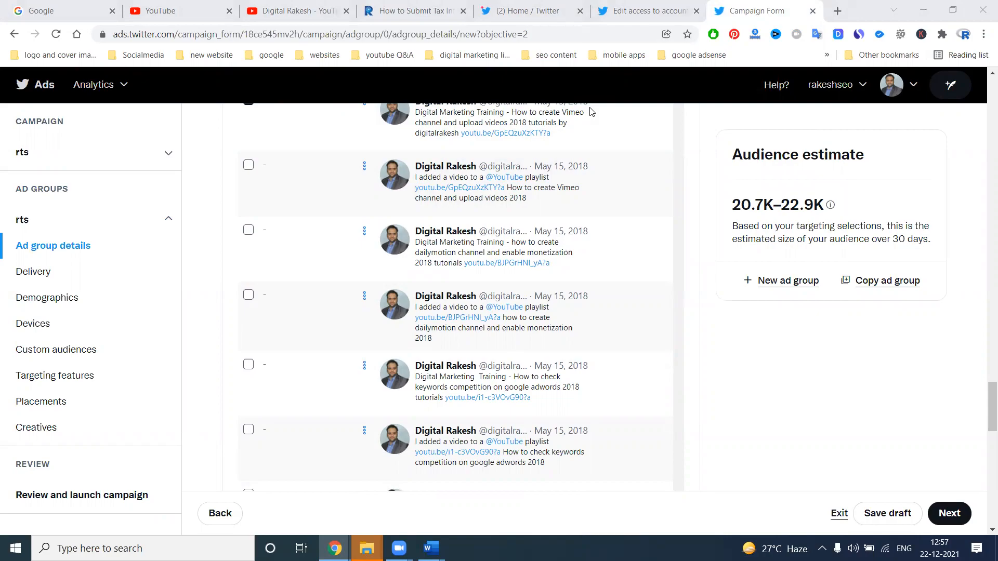
{"action": "scroll", "coordinate": [516, 240], "scroll_direction": "down", "scroll_amount": 3}
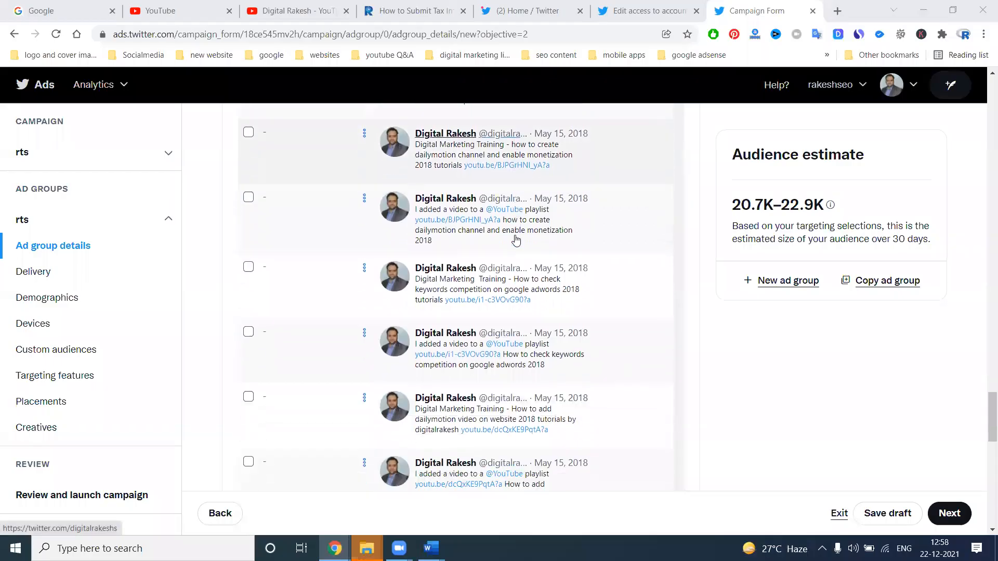
{"action": "scroll", "coordinate": [516, 239], "scroll_direction": "down", "scroll_amount": 6}
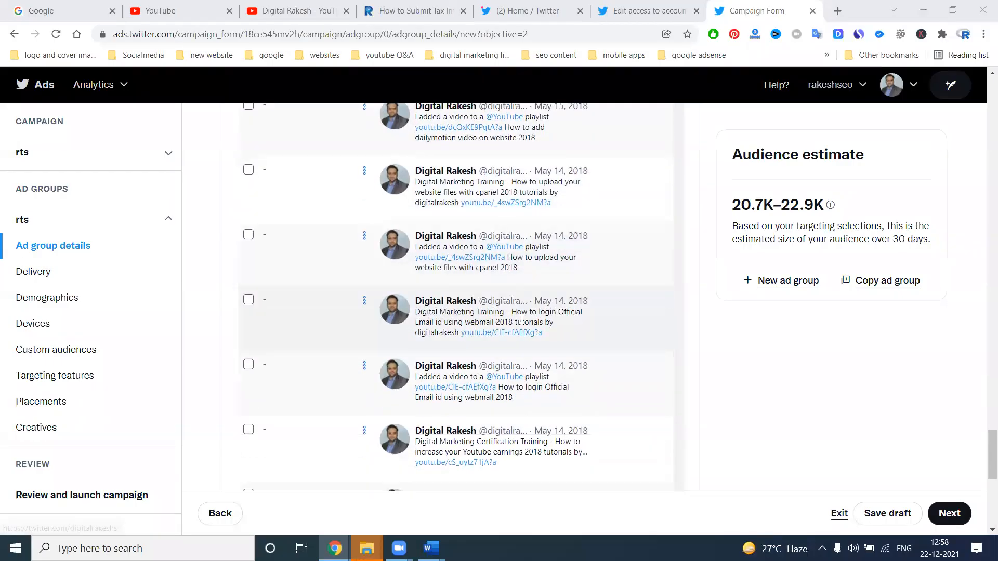
{"action": "scroll", "coordinate": [525, 314], "scroll_direction": "down", "scroll_amount": 8}
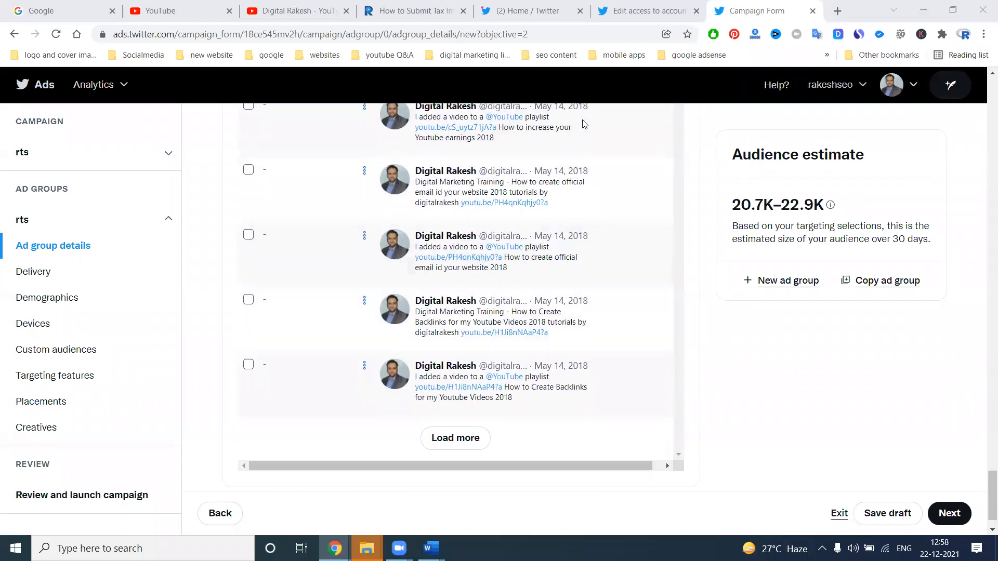
Check the latest tweets on the Twitter profile and return to the Creatives section of the campaign form
{"action": "left_click", "coordinate": [531, 7]}
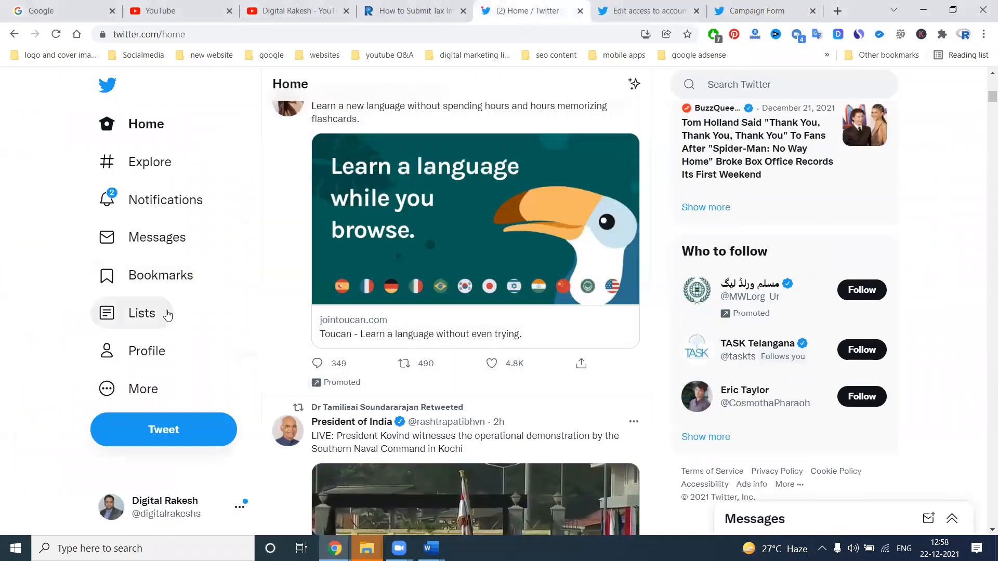
{"action": "left_click", "coordinate": [148, 347]}
{"action": "scroll", "coordinate": [462, 245], "scroll_direction": "down", "scroll_amount": 5}
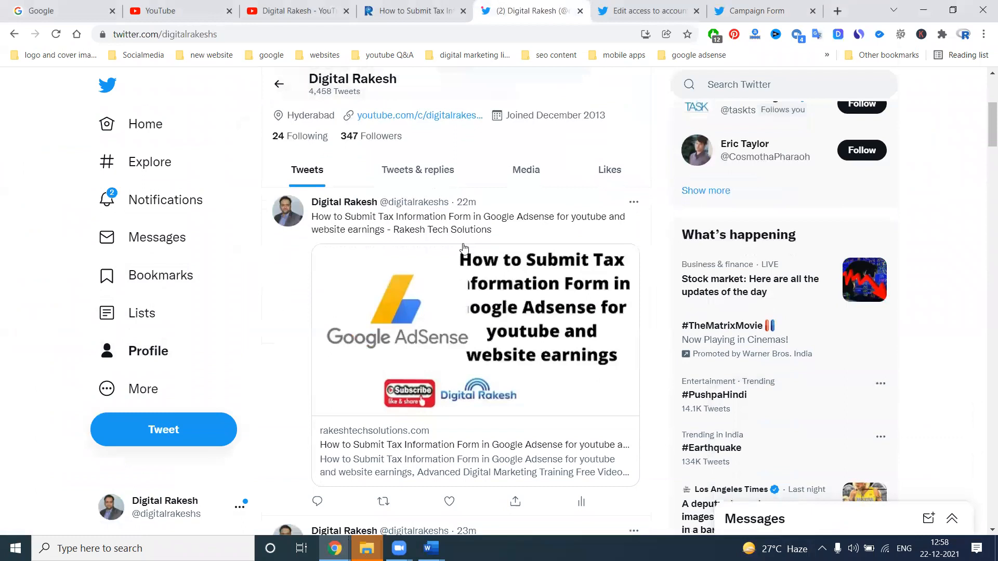
{"action": "scroll", "coordinate": [464, 248], "scroll_direction": "down", "scroll_amount": 5}
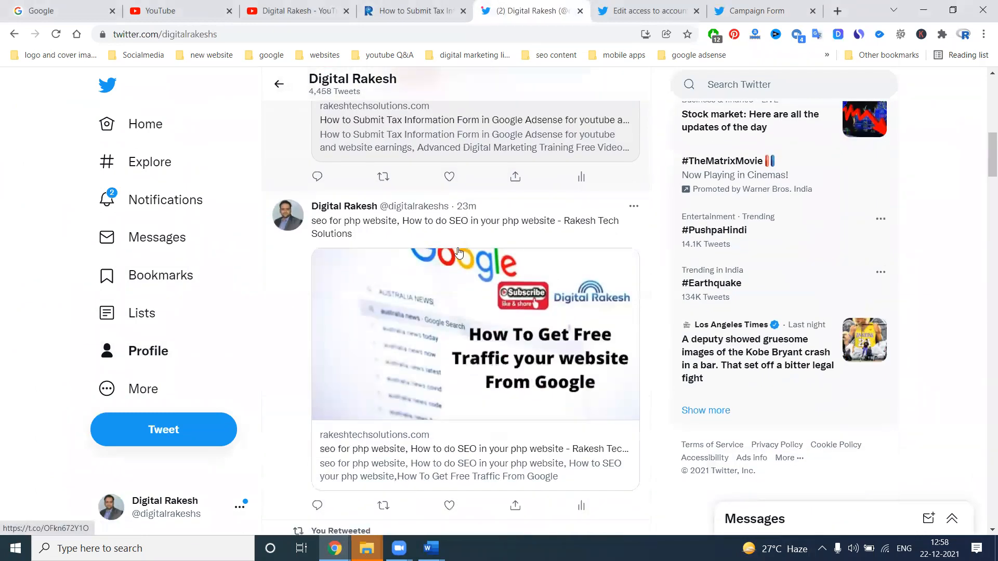
{"action": "left_click", "coordinate": [723, 13]}
{"action": "scroll", "coordinate": [365, 278], "scroll_direction": "down", "scroll_amount": 5}
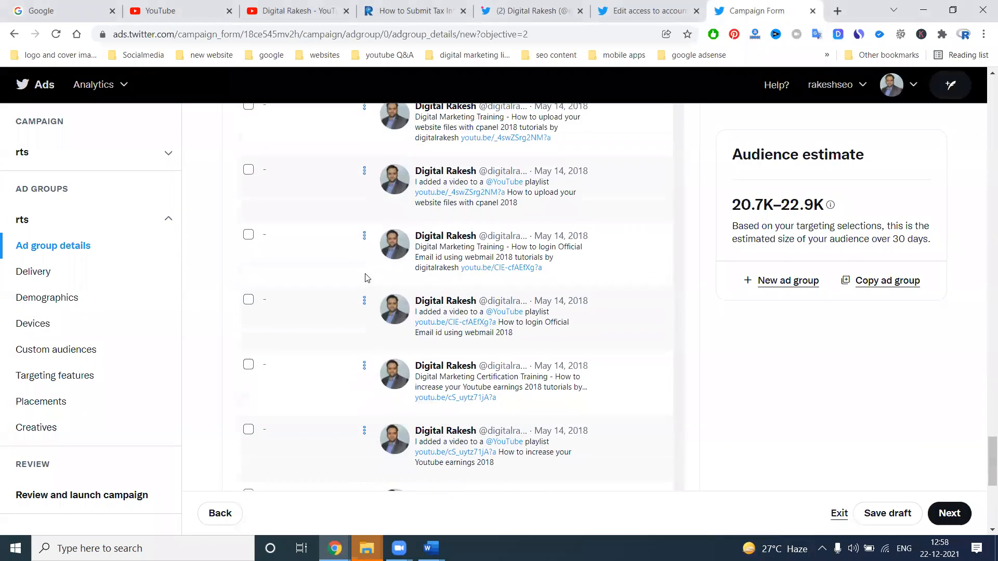
{"action": "scroll", "coordinate": [365, 278], "scroll_direction": "up", "scroll_amount": 10}
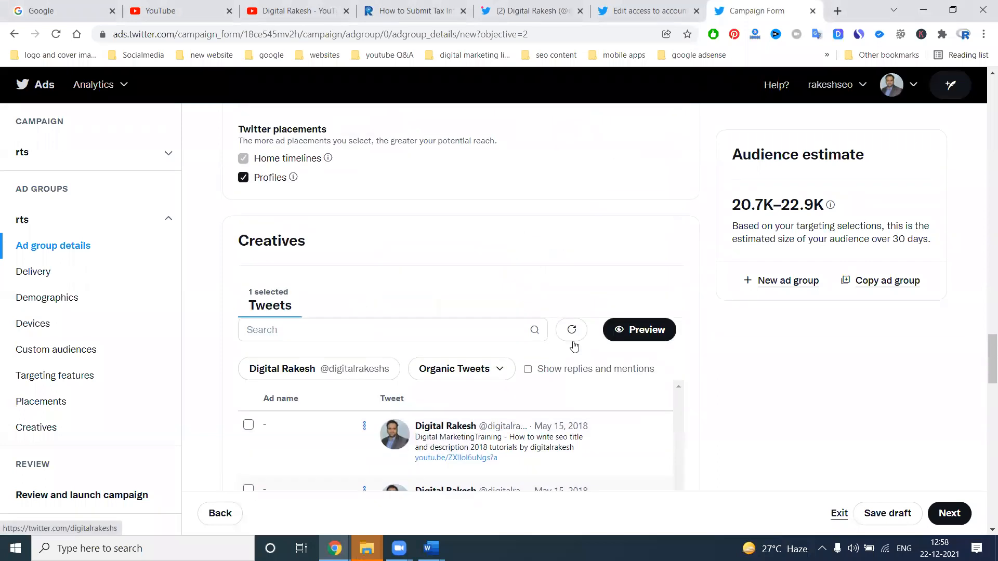
Look through the older organic tweets available as creatives and continue to the campaign review
{"action": "scroll", "coordinate": [576, 400], "scroll_direction": "down", "scroll_amount": 2}
{"action": "scroll", "coordinate": [568, 401], "scroll_direction": "up", "scroll_amount": 5}
{"action": "scroll", "coordinate": [708, 361], "scroll_direction": "down", "scroll_amount": 6}
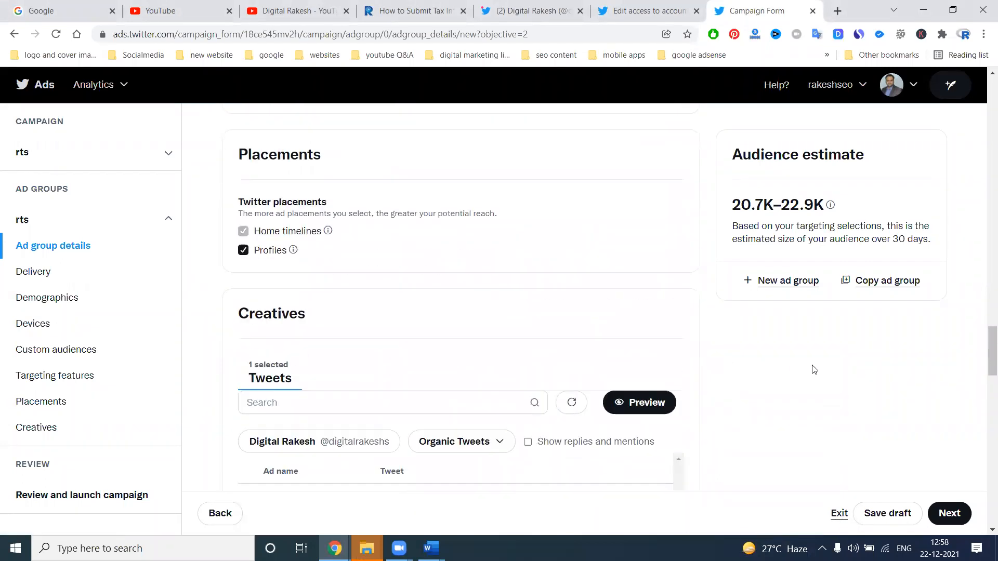
{"action": "scroll", "coordinate": [548, 286], "scroll_direction": "down", "scroll_amount": 10}
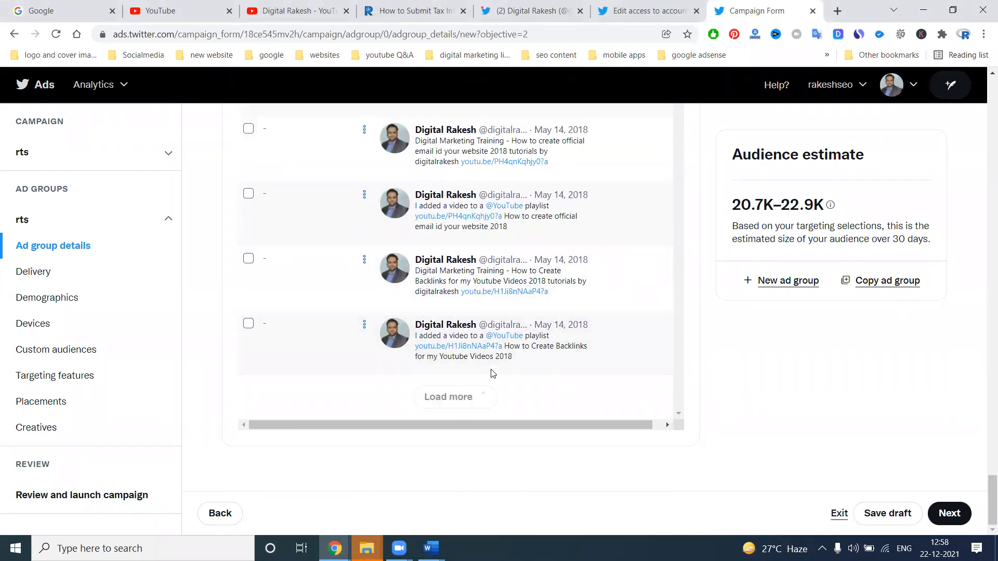
{"action": "scroll", "coordinate": [559, 273], "scroll_direction": "down", "scroll_amount": 10}
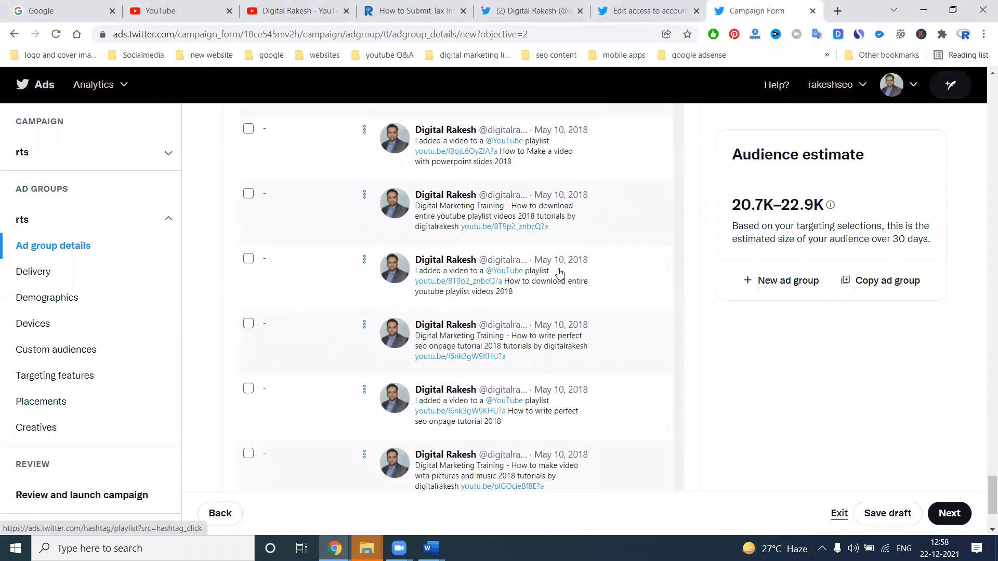
{"action": "scroll", "coordinate": [559, 273], "scroll_direction": "down", "scroll_amount": 3}
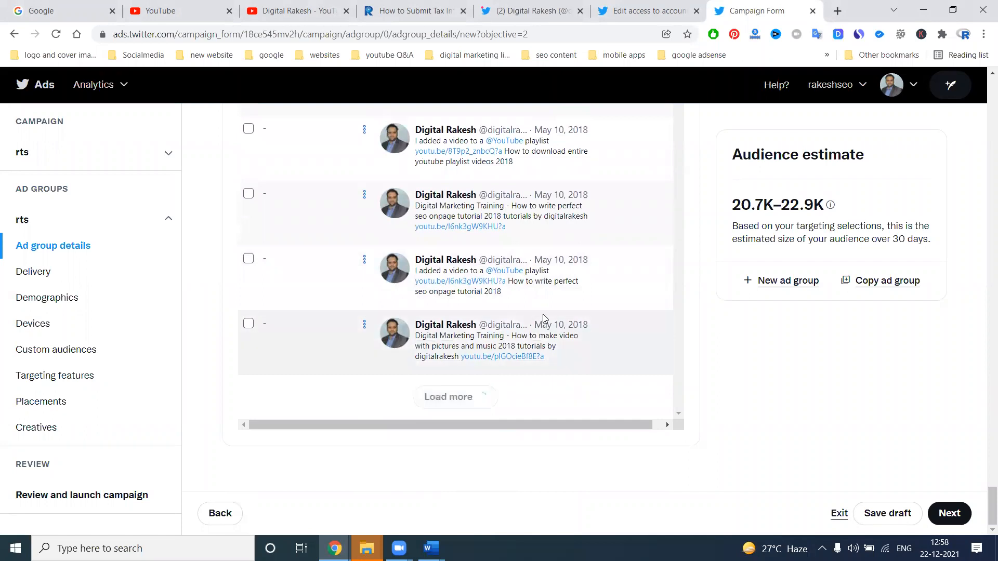
{"action": "scroll", "coordinate": [544, 318], "scroll_direction": "down", "scroll_amount": 5}
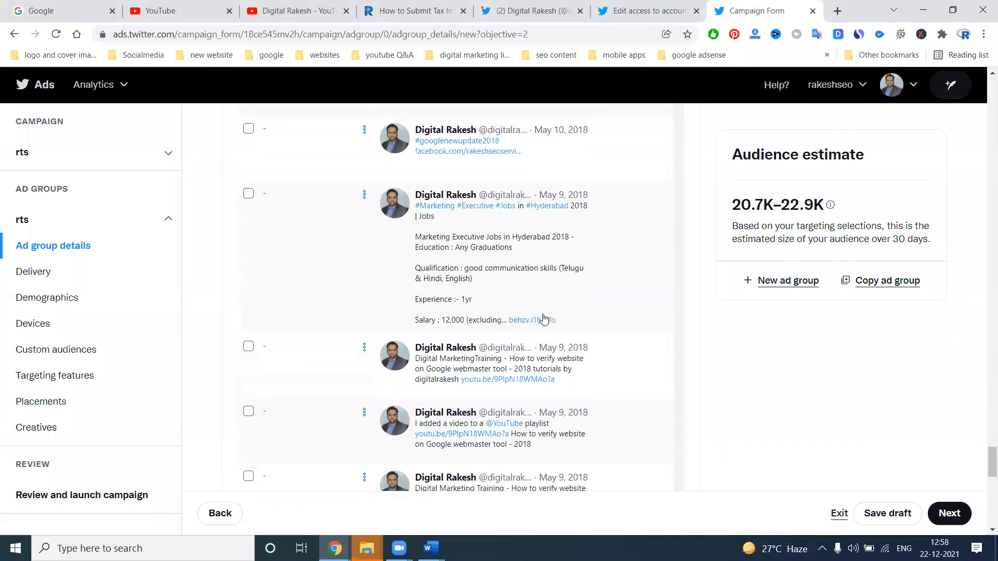
{"action": "scroll", "coordinate": [736, 342], "scroll_direction": "down", "scroll_amount": 5}
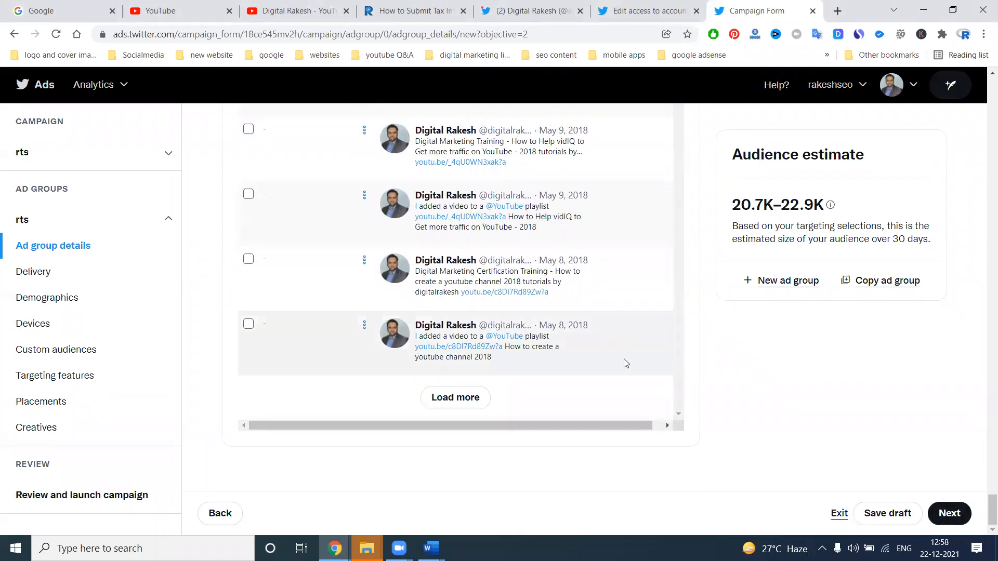
{"action": "scroll", "coordinate": [810, 424], "scroll_direction": "up", "scroll_amount": 5}
{"action": "scroll", "coordinate": [650, 354], "scroll_direction": "up", "scroll_amount": 10}
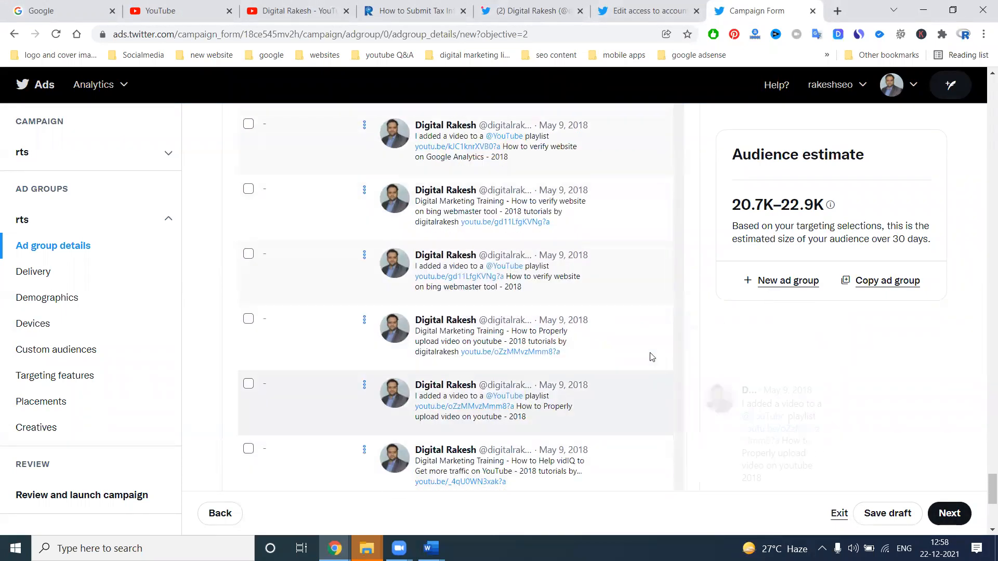
{"action": "scroll", "coordinate": [651, 357], "scroll_direction": "up", "scroll_amount": 10}
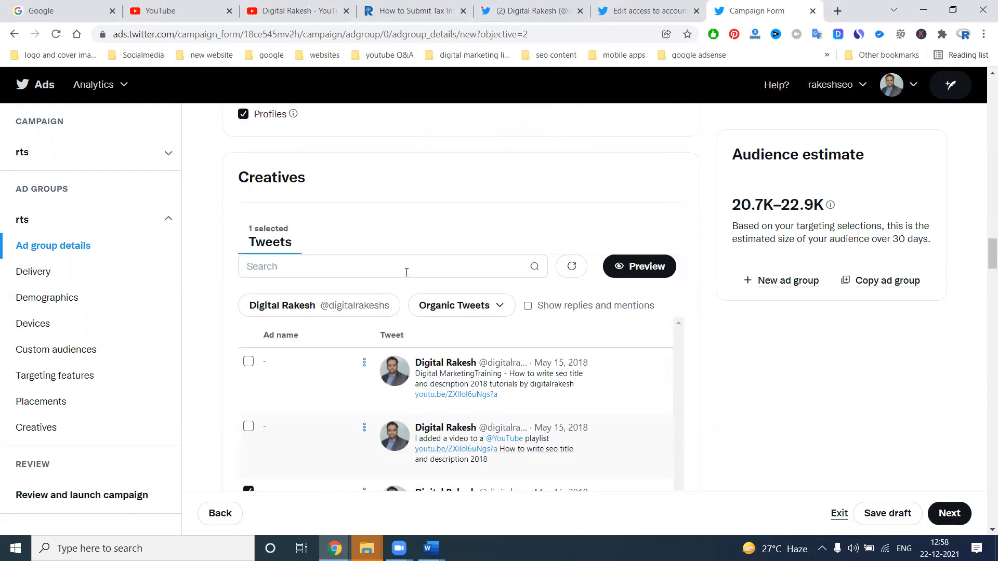
{"action": "scroll", "coordinate": [380, 270], "scroll_direction": "up", "scroll_amount": 2}
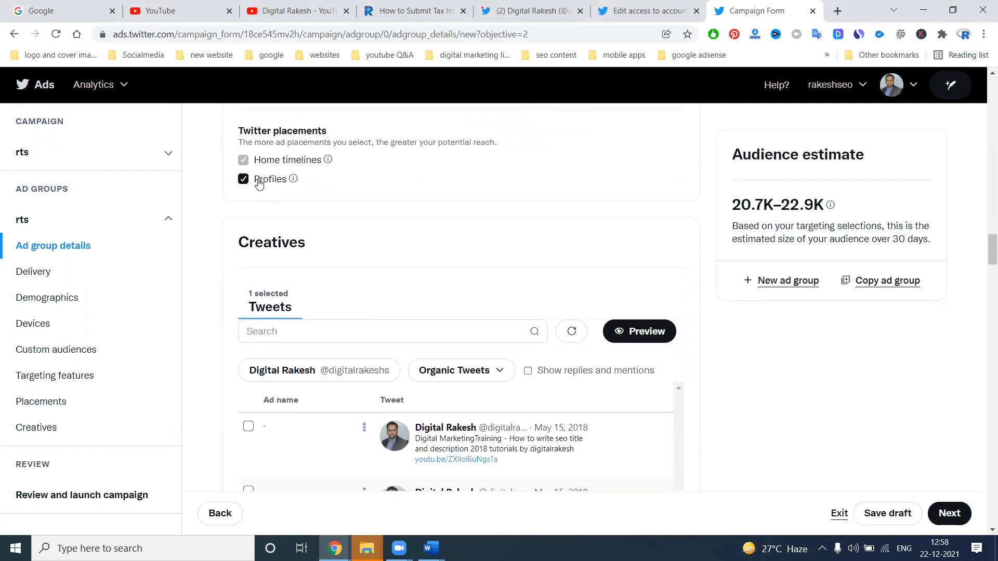
{"action": "left_click", "coordinate": [944, 507]}
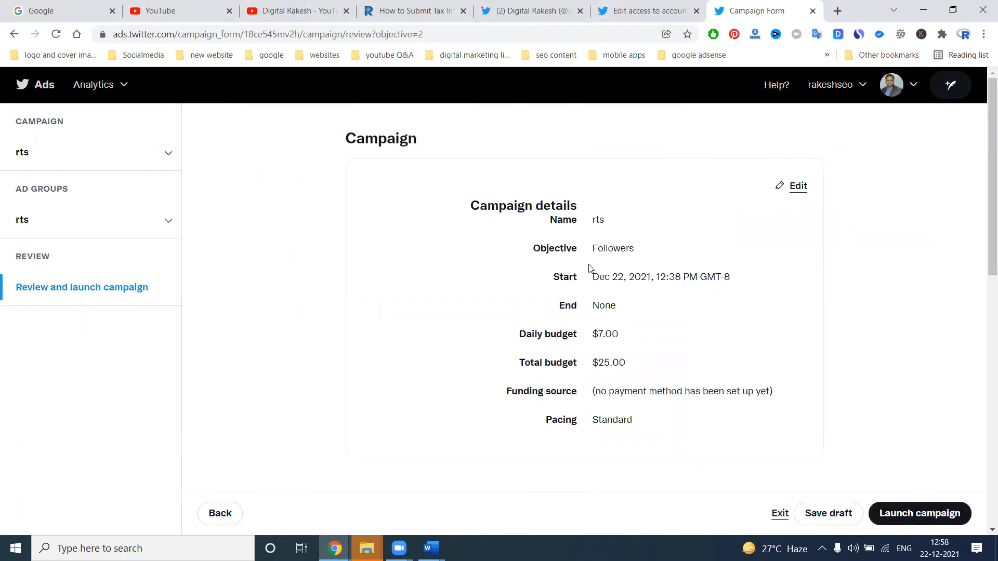
Switch to Twitter and look through the profile's tweets and the promoted tweets in the home timeline
{"action": "left_click", "coordinate": [533, 10]}
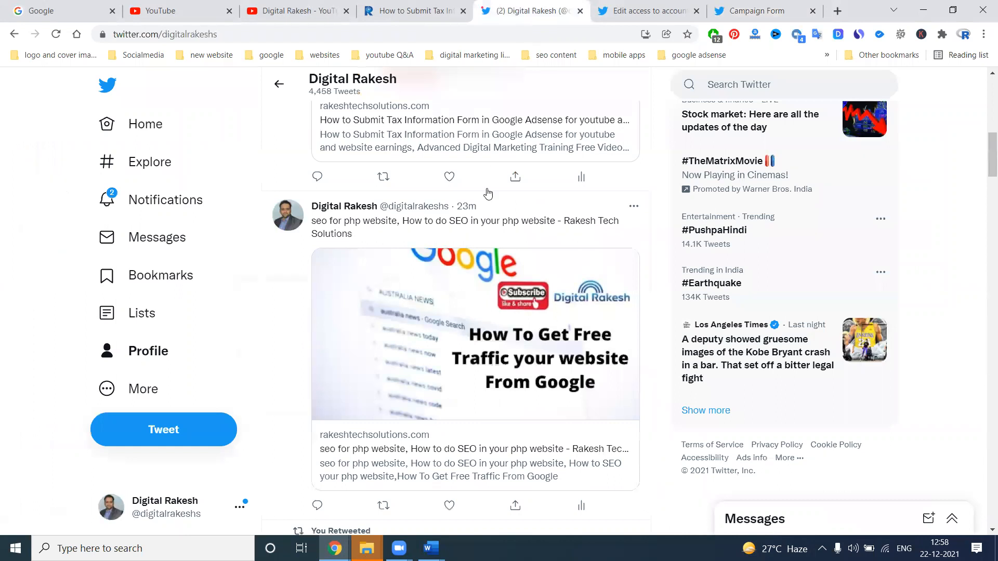
{"action": "scroll", "coordinate": [487, 193], "scroll_direction": "down", "scroll_amount": 10}
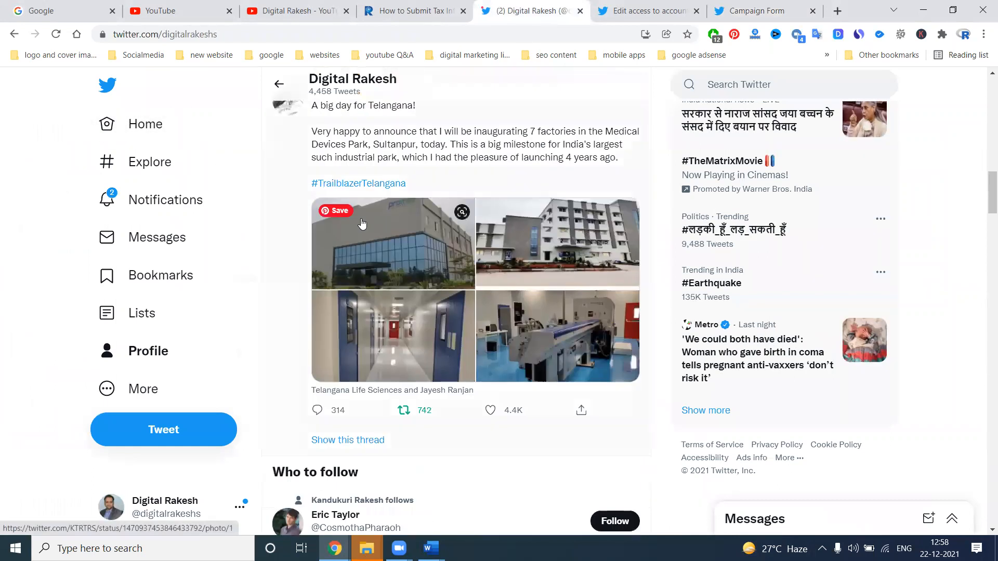
{"action": "scroll", "coordinate": [362, 224], "scroll_direction": "down", "scroll_amount": 13}
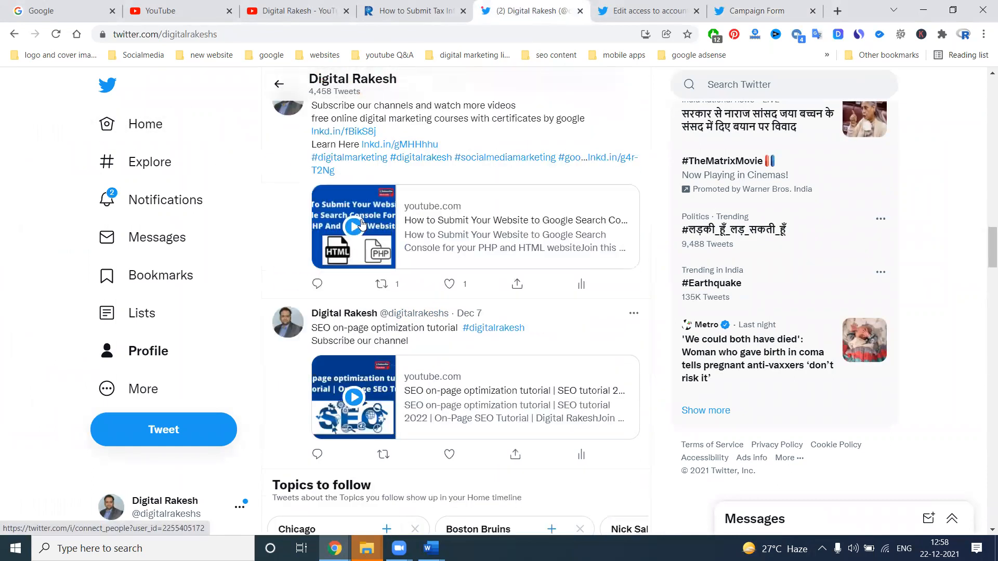
{"action": "left_click", "coordinate": [170, 126]}
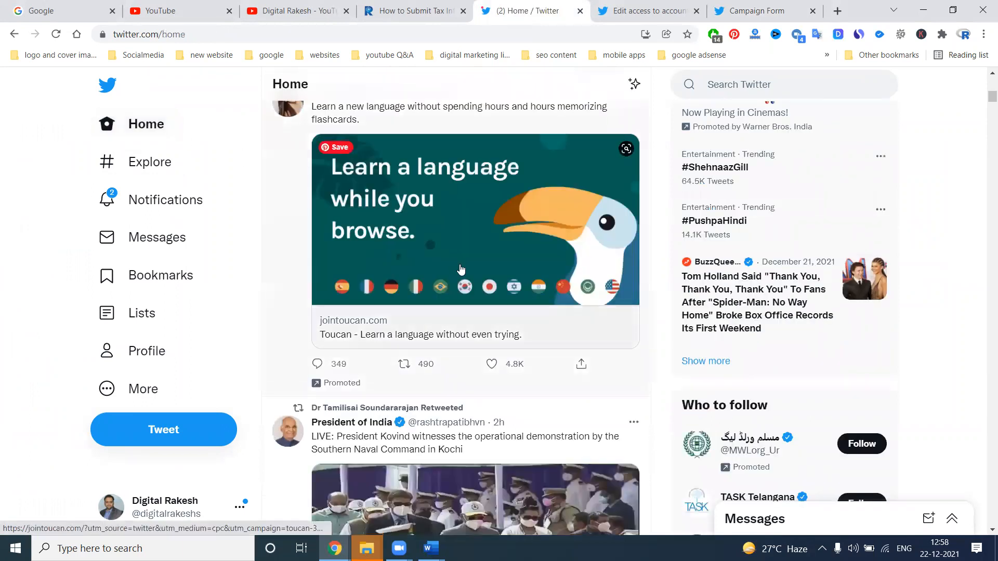
{"action": "scroll", "coordinate": [447, 286], "scroll_direction": "up", "scroll_amount": 1}
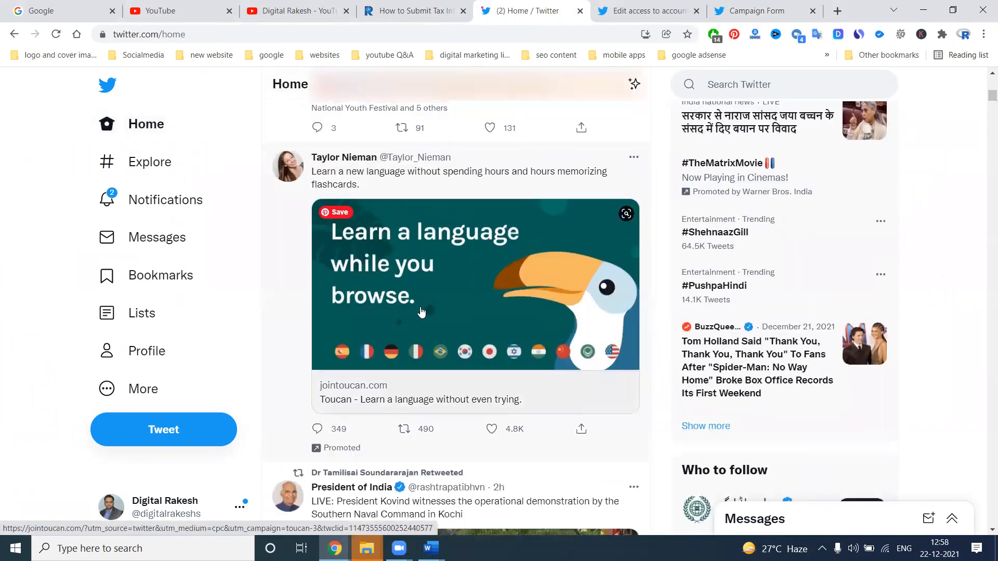
{"action": "scroll", "coordinate": [498, 238], "scroll_direction": "down", "scroll_amount": 12}
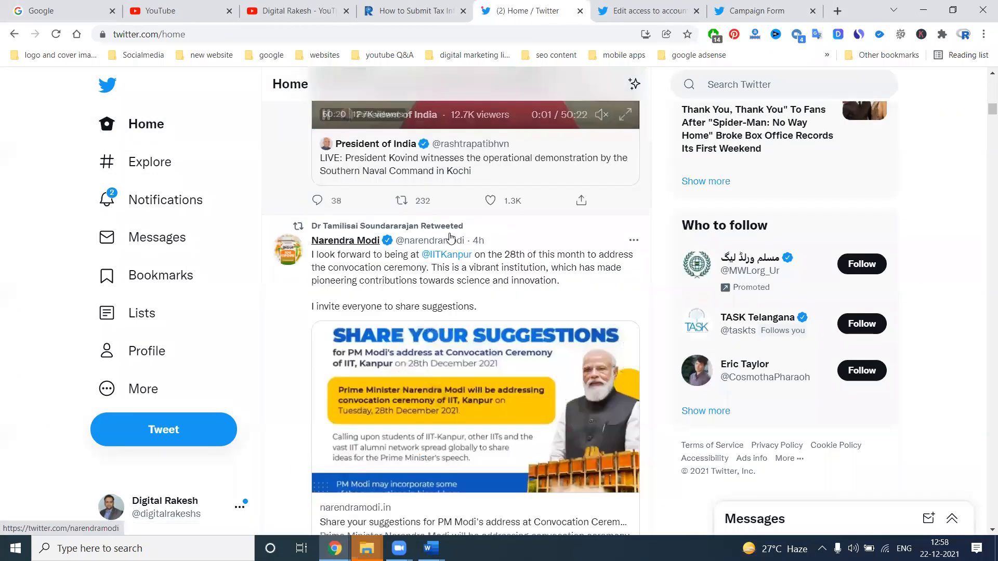
{"action": "scroll", "coordinate": [451, 239], "scroll_direction": "down", "scroll_amount": 6}
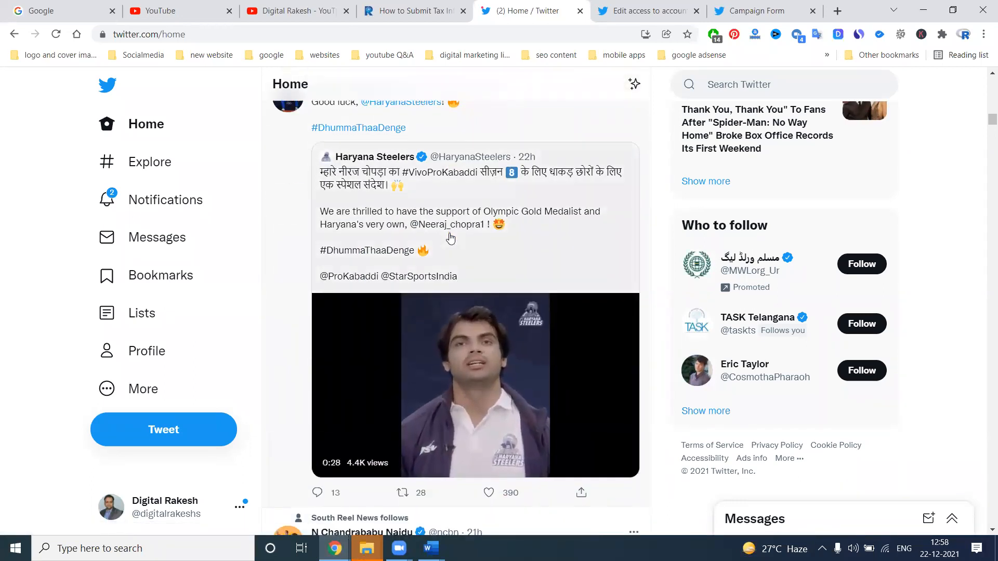
{"action": "scroll", "coordinate": [450, 239], "scroll_direction": "down", "scroll_amount": 4}
{"action": "scroll", "coordinate": [450, 239], "scroll_direction": "down", "scroll_amount": 13}
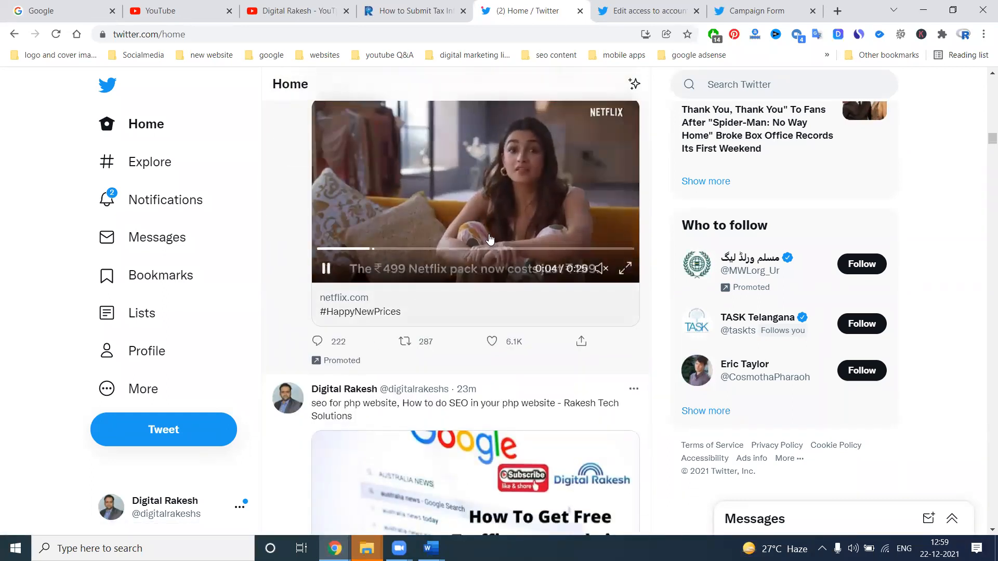
{"action": "scroll", "coordinate": [488, 238], "scroll_direction": "up", "scroll_amount": 3}
Return to the campaign form and review the summary of campaign details, delivery, targeting, placements and creatives
{"action": "left_click", "coordinate": [650, 8]}
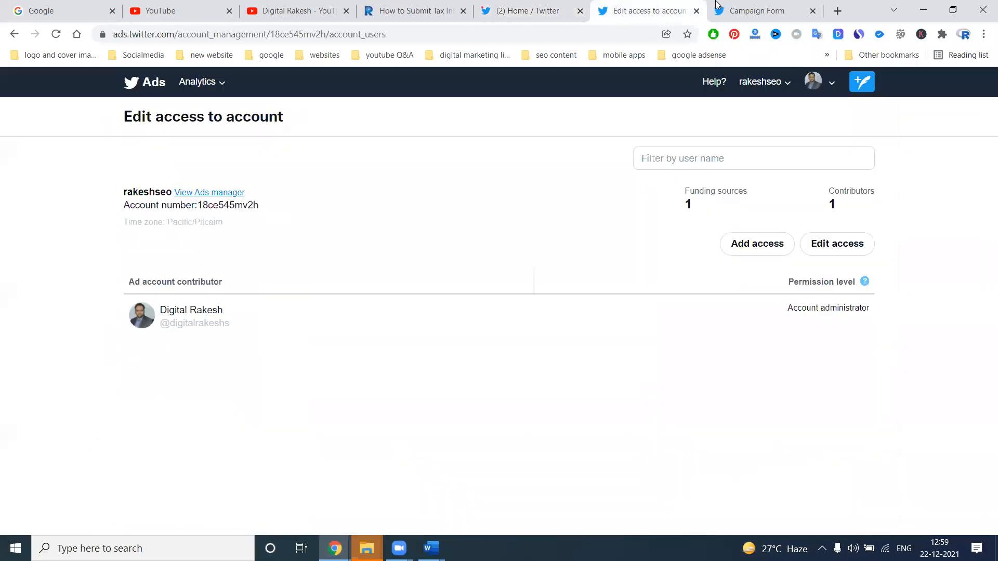
{"action": "left_click", "coordinate": [728, 8]}
{"action": "scroll", "coordinate": [448, 296], "scroll_direction": "down", "scroll_amount": 3}
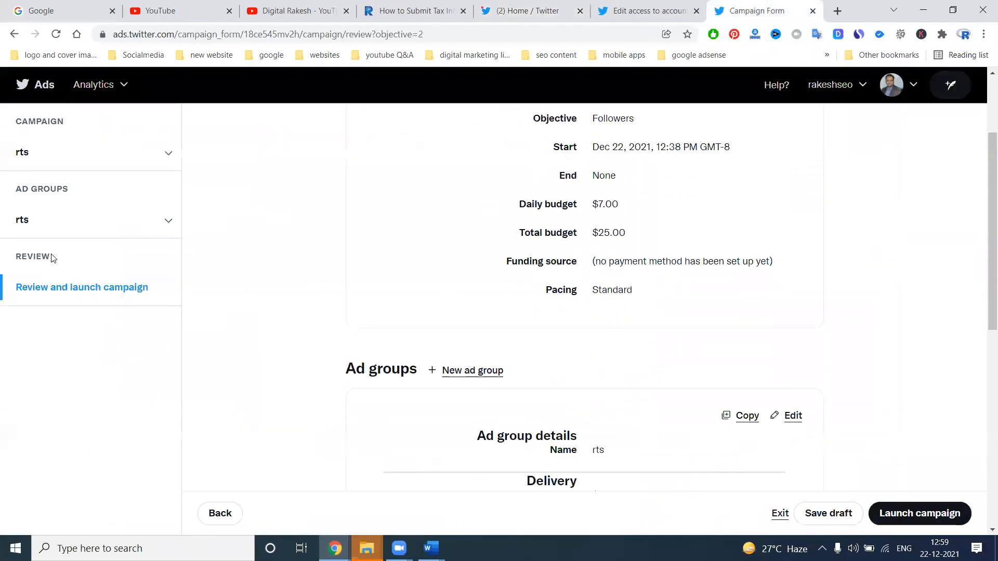
{"action": "scroll", "coordinate": [461, 311], "scroll_direction": "down", "scroll_amount": 10}
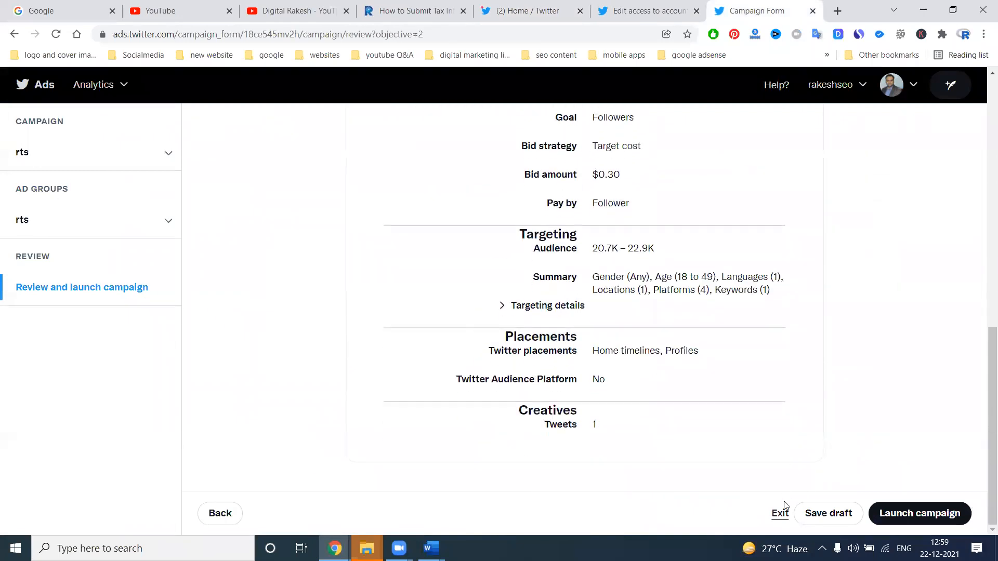
Go back to the ad group's Creatives, include replies and mentions, and filter the list to Organic Tweets
{"action": "left_click", "coordinate": [218, 513]}
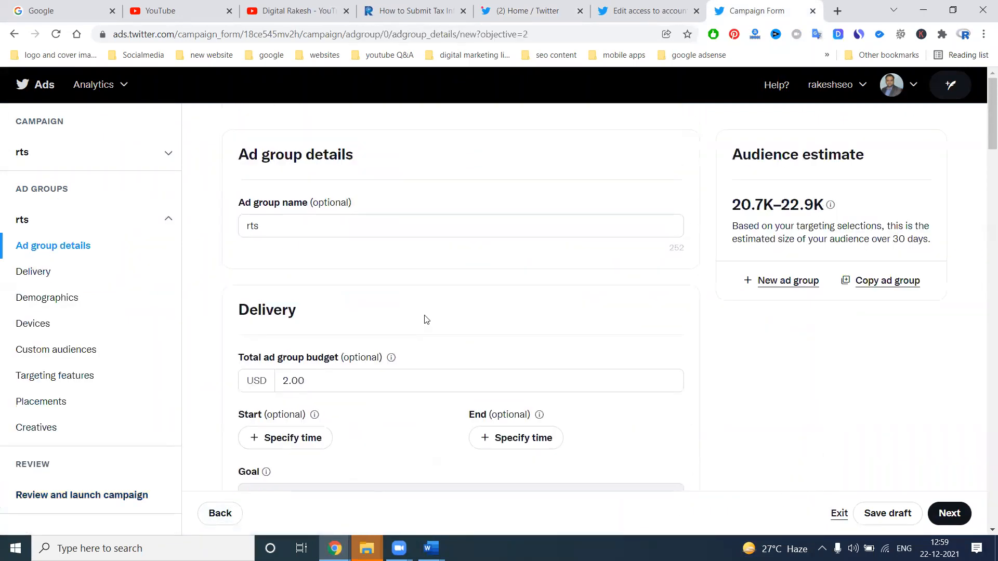
{"action": "scroll", "coordinate": [524, 301], "scroll_direction": "down", "scroll_amount": 9}
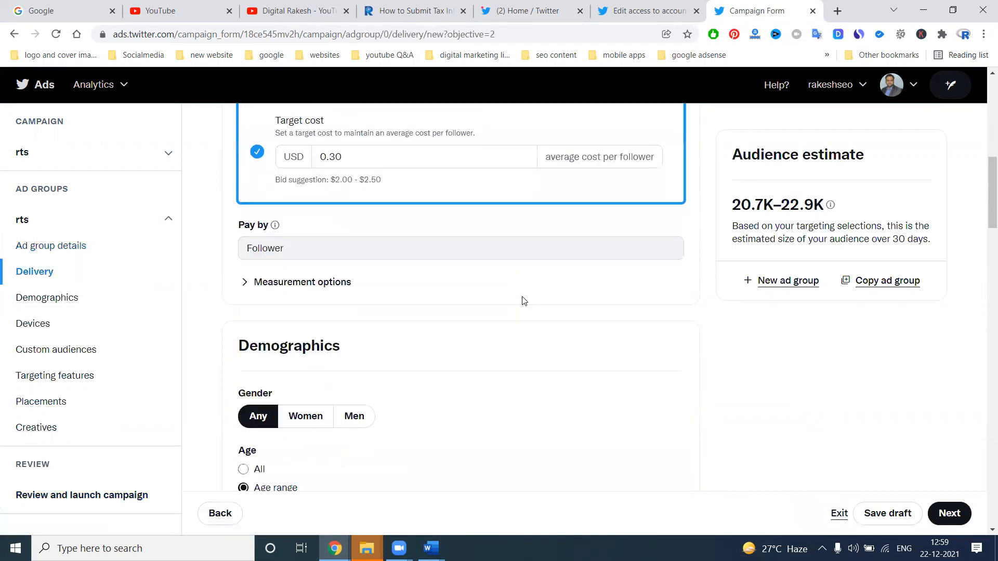
{"action": "scroll", "coordinate": [524, 301], "scroll_direction": "down", "scroll_amount": 20}
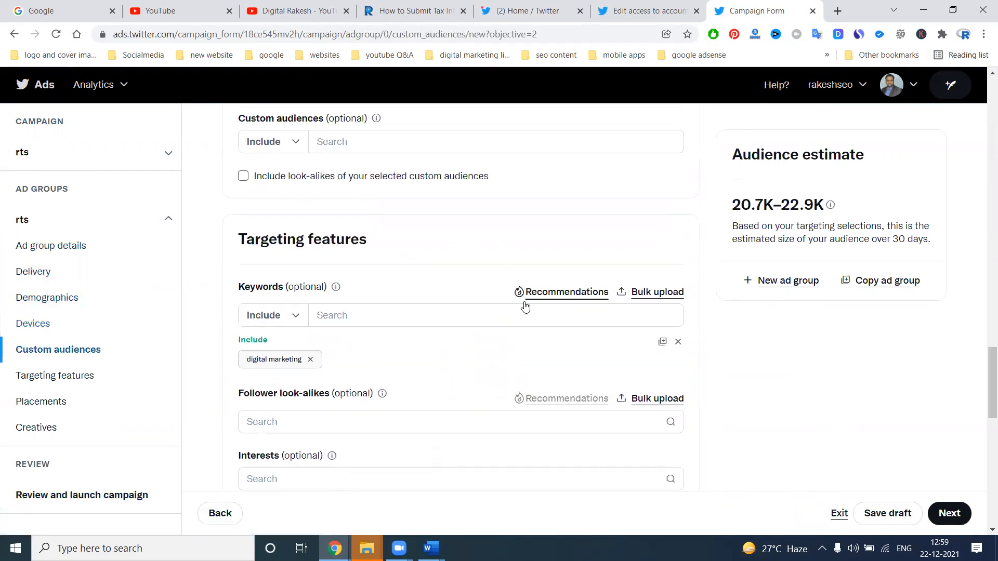
{"action": "scroll", "coordinate": [525, 306], "scroll_direction": "down", "scroll_amount": 15}
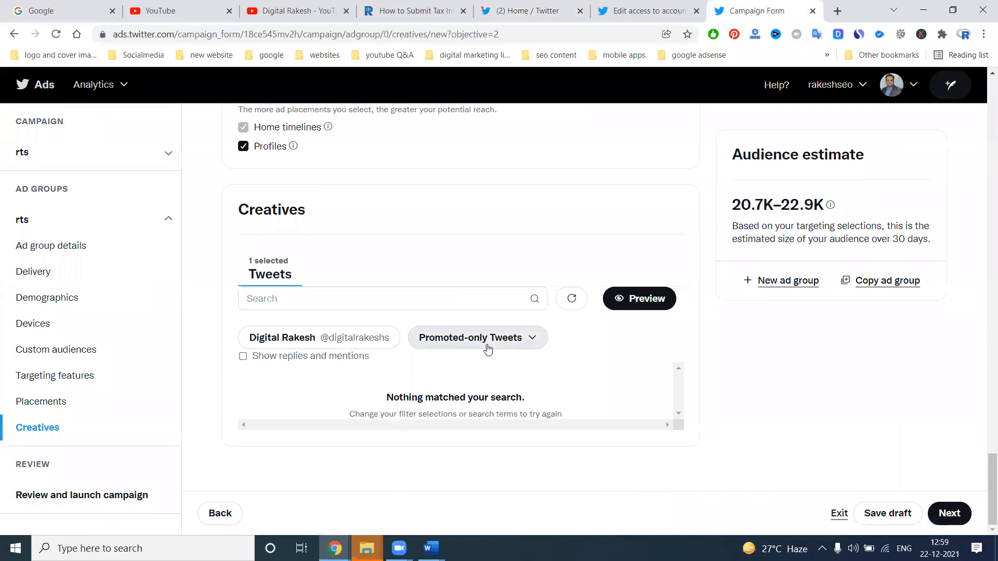
{"action": "left_click", "coordinate": [335, 356]}
{"action": "left_click", "coordinate": [468, 341]}
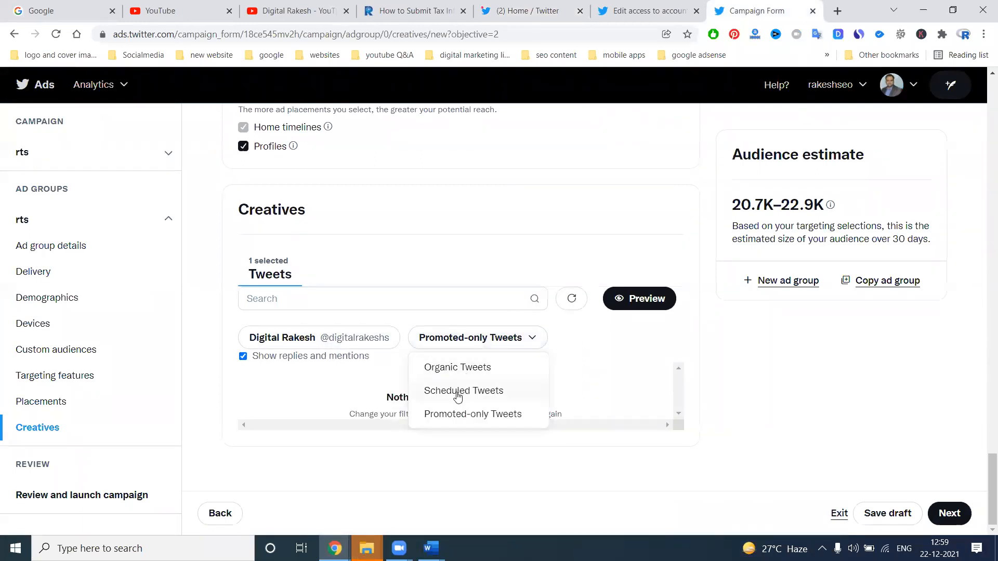
{"action": "left_click", "coordinate": [447, 391]}
{"action": "left_click", "coordinate": [458, 369]}
{"action": "left_click", "coordinate": [446, 397]}
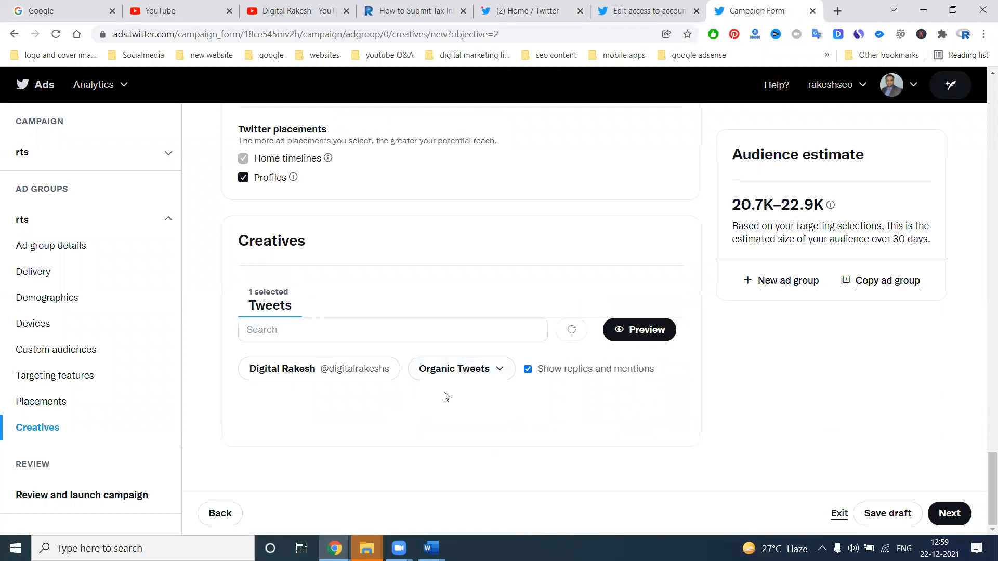
Compare the mobile and desktop previews of the selected Vimeo channel tweet and remove it from the selected creatives
{"action": "left_click", "coordinate": [647, 333]}
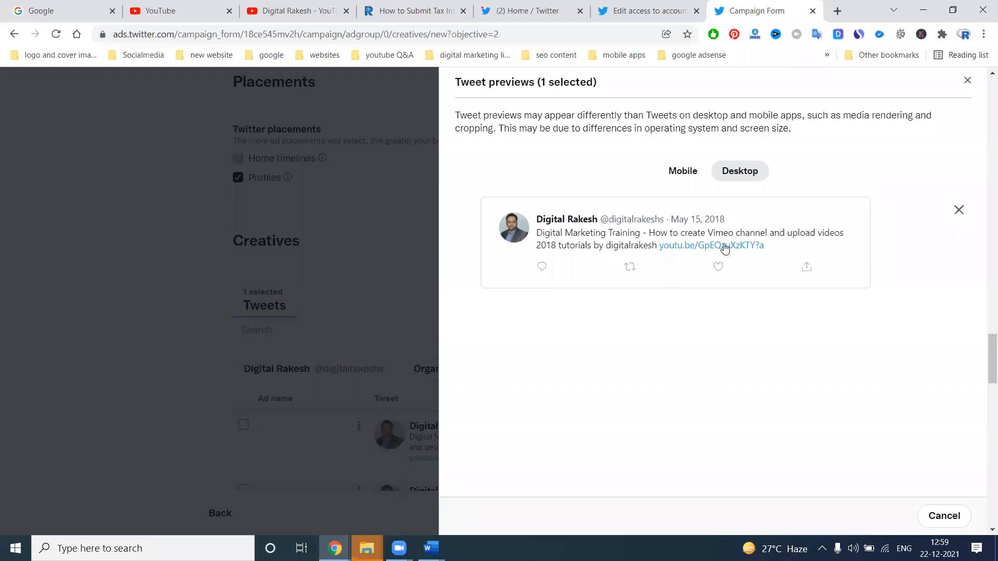
{"action": "left_click", "coordinate": [684, 172]}
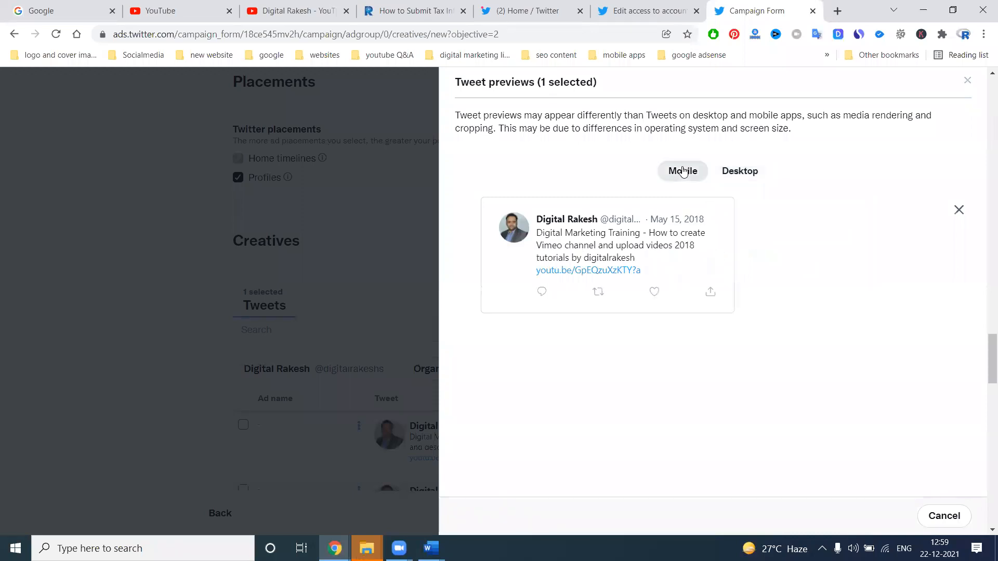
{"action": "left_click", "coordinate": [720, 169]}
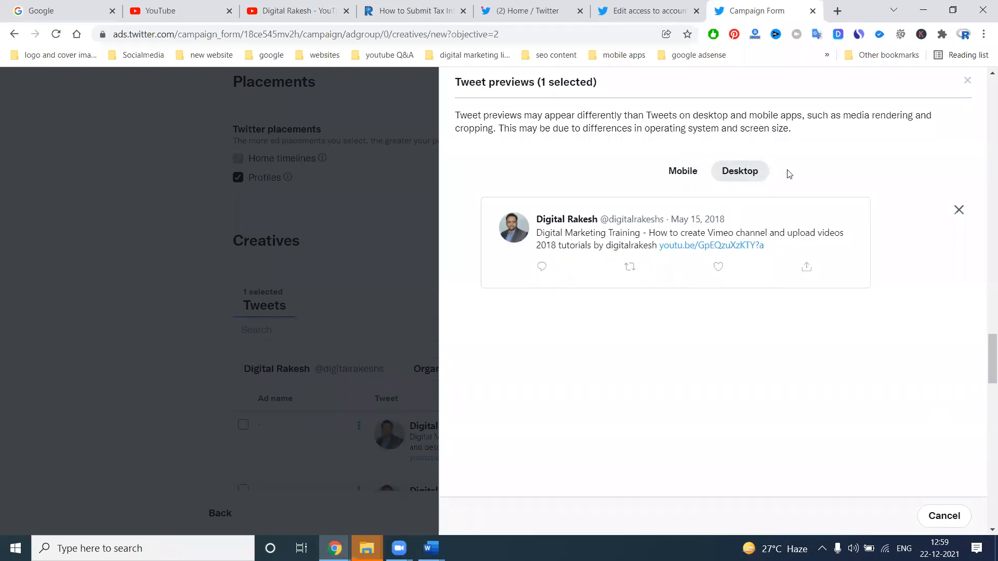
{"action": "left_click", "coordinate": [960, 209]}
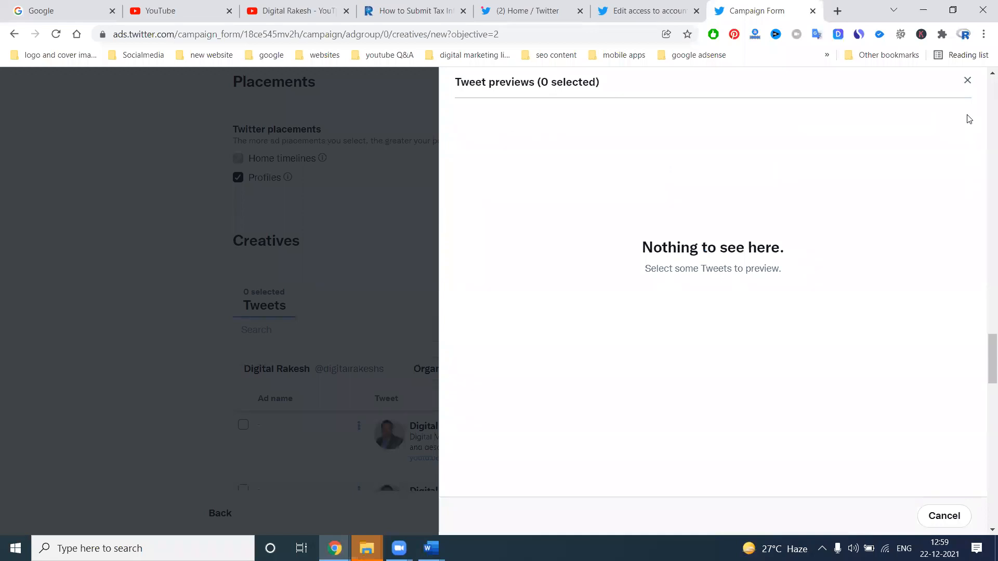
{"action": "left_click", "coordinate": [967, 81]}
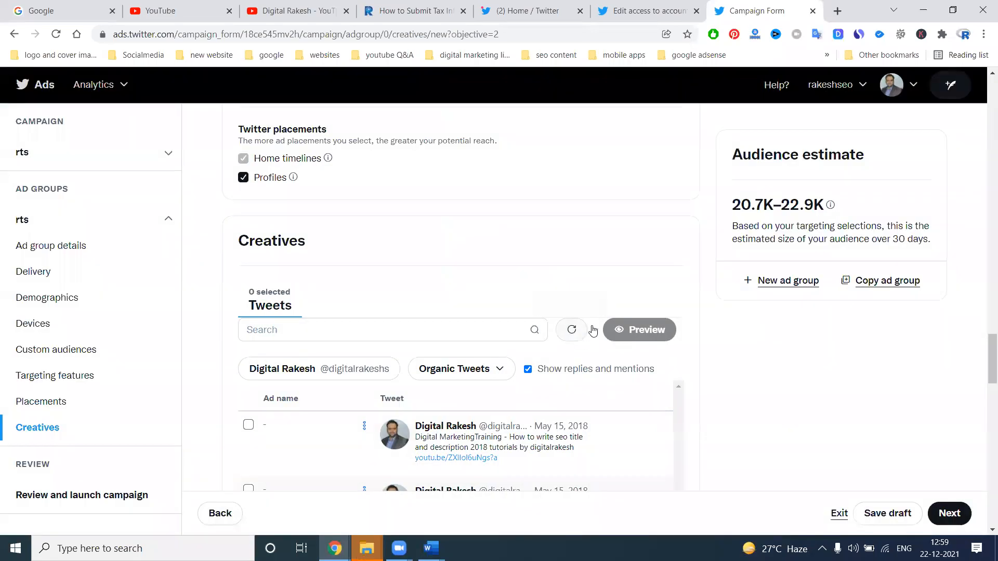
Look through the organic tweets in Creatives and check the campaign and ad group summary on the review page
{"action": "scroll", "coordinate": [759, 370], "scroll_direction": "down", "scroll_amount": 3}
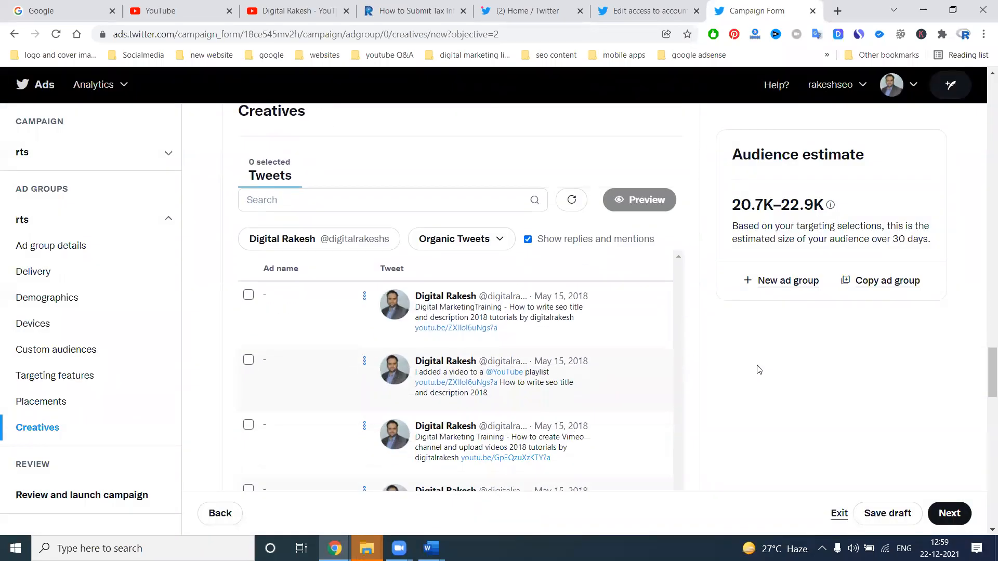
{"action": "scroll", "coordinate": [636, 364], "scroll_direction": "up", "scroll_amount": 2}
{"action": "scroll", "coordinate": [635, 364], "scroll_direction": "down", "scroll_amount": 3}
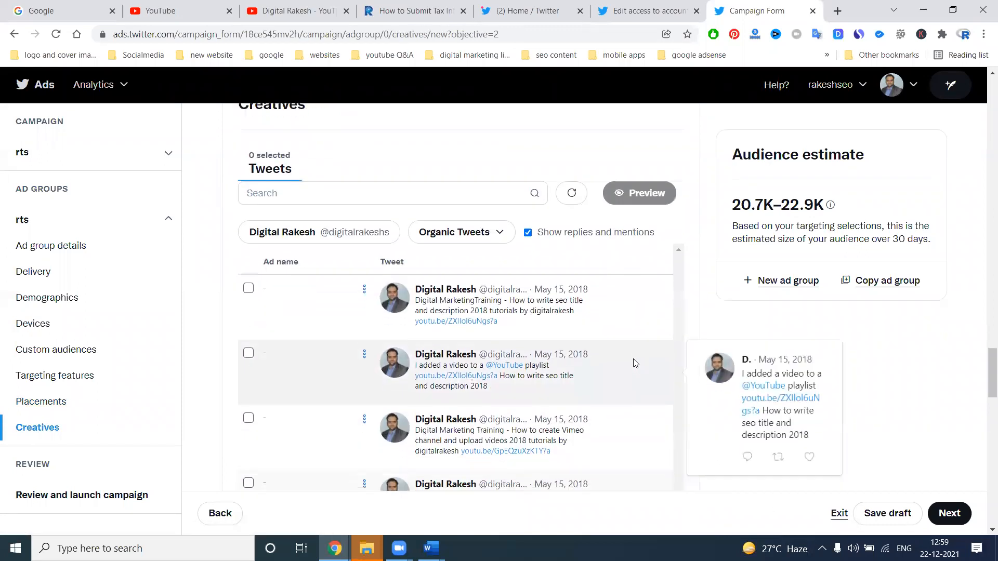
{"action": "scroll", "coordinate": [636, 364], "scroll_direction": "down", "scroll_amount": 6}
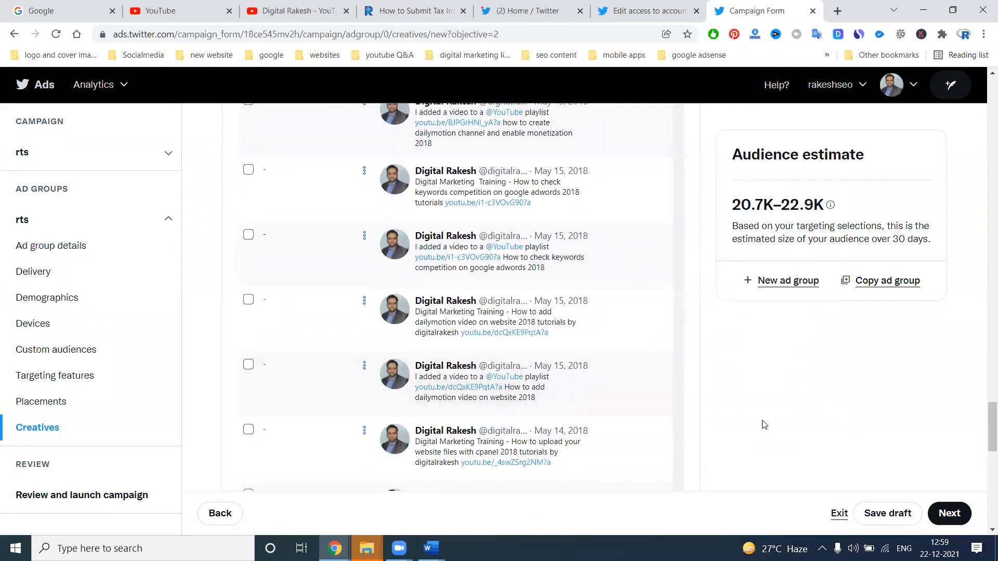
{"action": "left_click", "coordinate": [939, 510]}
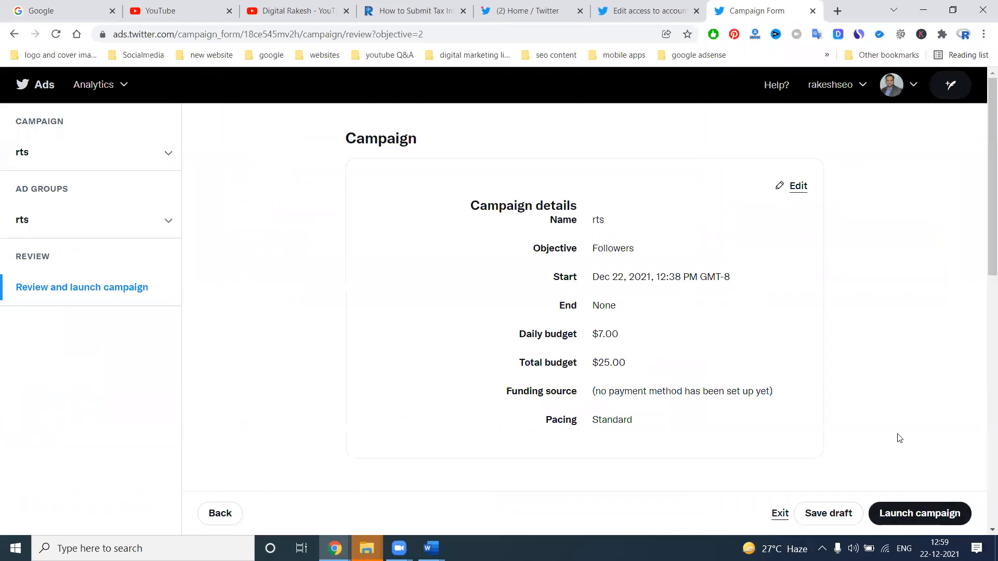
{"action": "scroll", "coordinate": [900, 438], "scroll_direction": "down", "scroll_amount": 3}
{"action": "scroll", "coordinate": [892, 439], "scroll_direction": "down", "scroll_amount": 4}
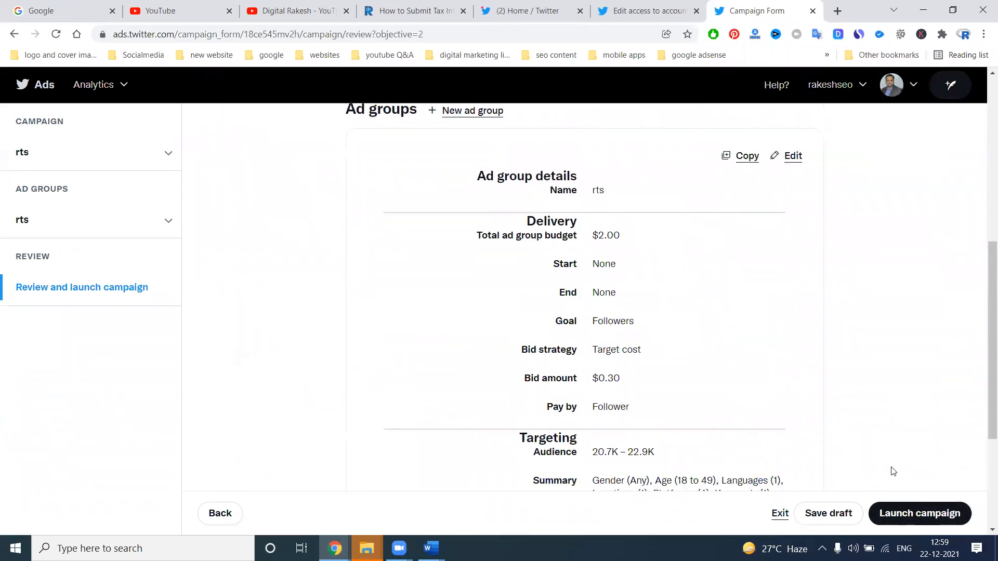
Return to the ad group's Creatives, filter to Organic Tweets and select the May 15, 2018 tweet about writing SEO title and description
{"action": "left_click", "coordinate": [208, 514]}
{"action": "scroll", "coordinate": [587, 351], "scroll_direction": "down", "scroll_amount": 15}
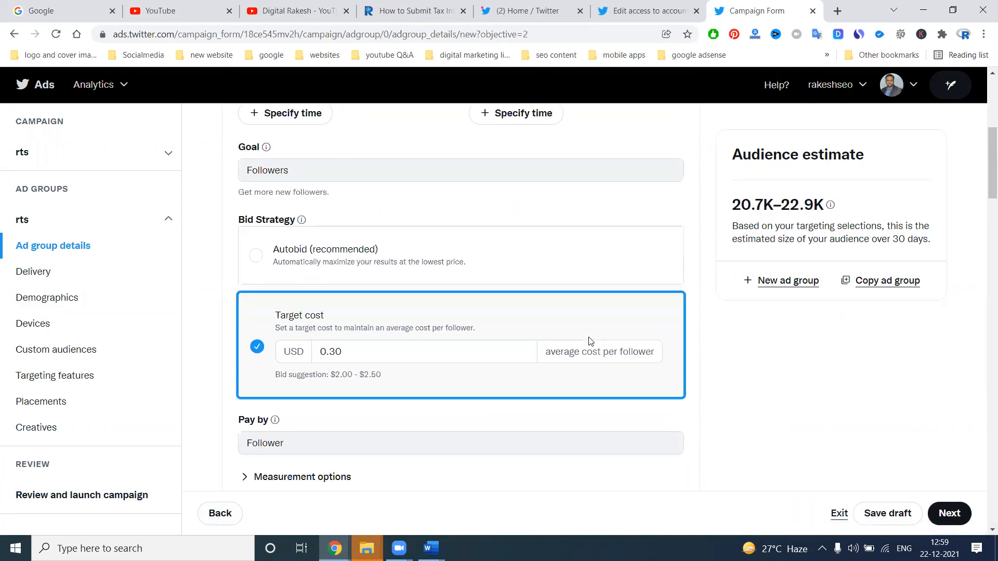
{"action": "scroll", "coordinate": [591, 343], "scroll_direction": "down", "scroll_amount": 8}
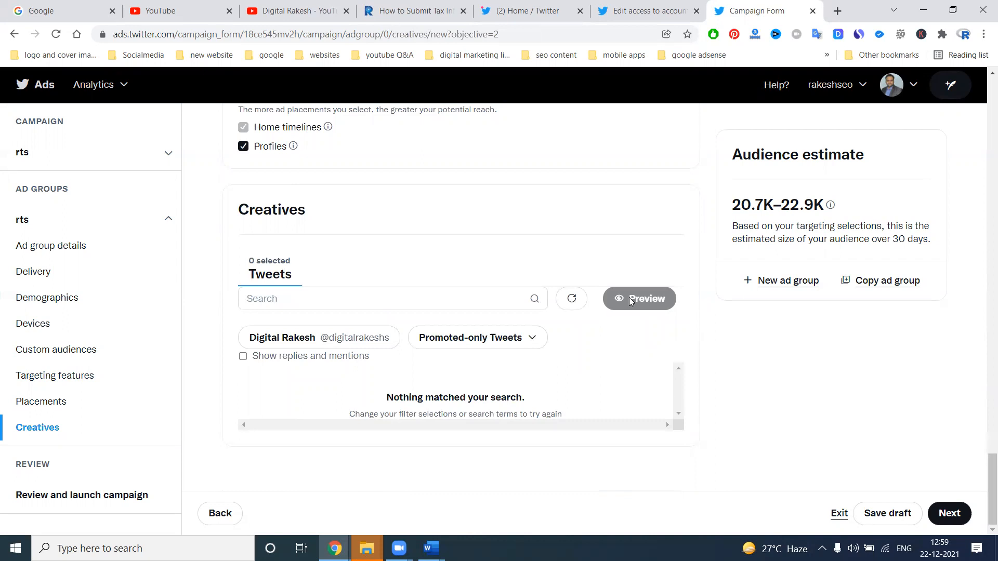
{"action": "left_click", "coordinate": [479, 337]}
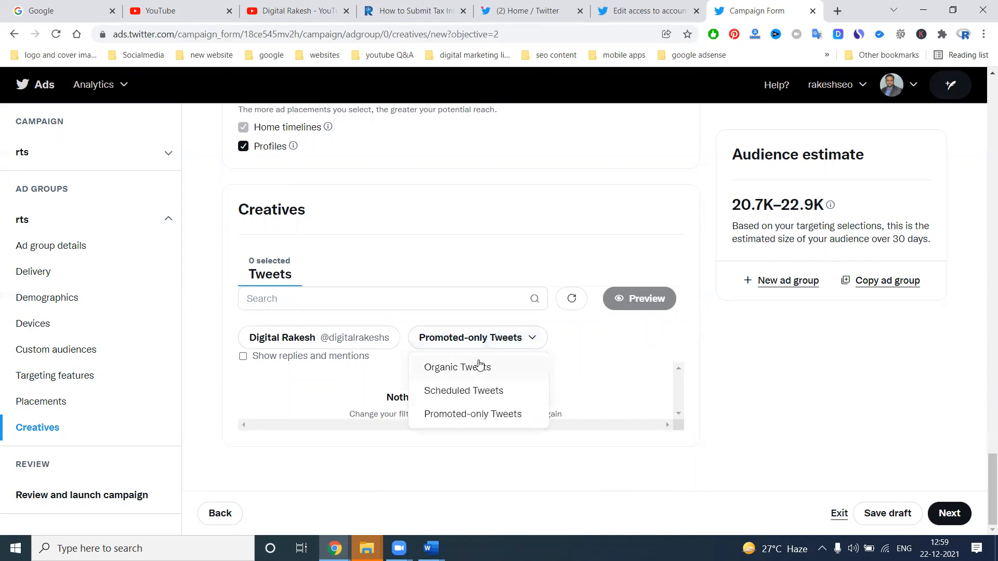
{"action": "left_click", "coordinate": [478, 364]}
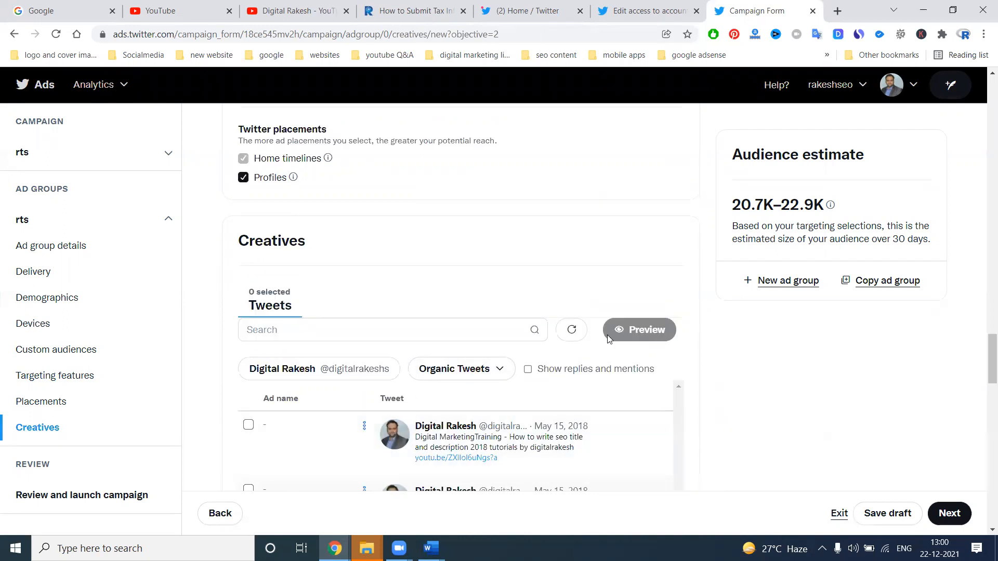
{"action": "left_click", "coordinate": [249, 425]}
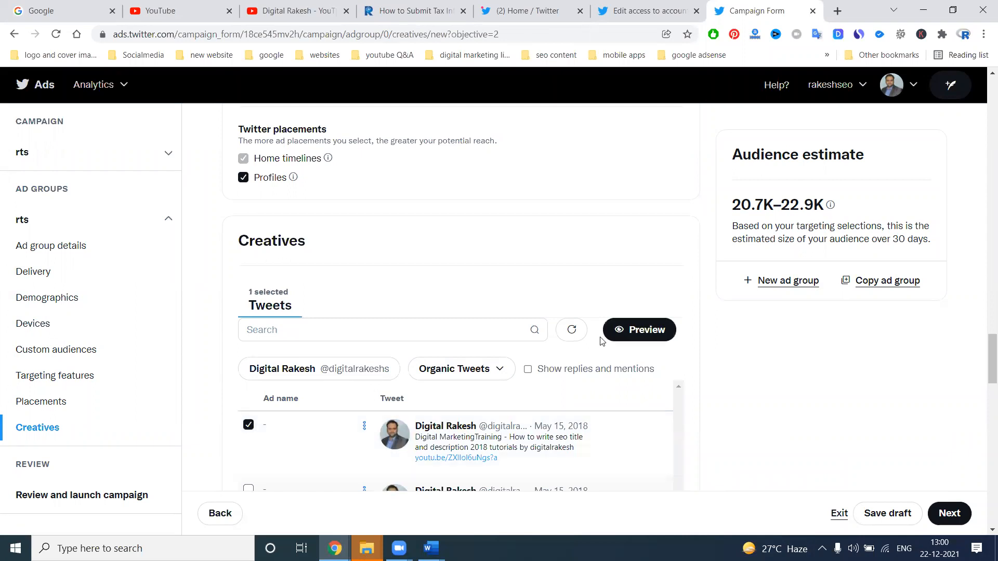
Preview the selected SEO title tweet in its mobile and desktop versions, and close the preview
{"action": "left_click", "coordinate": [644, 330]}
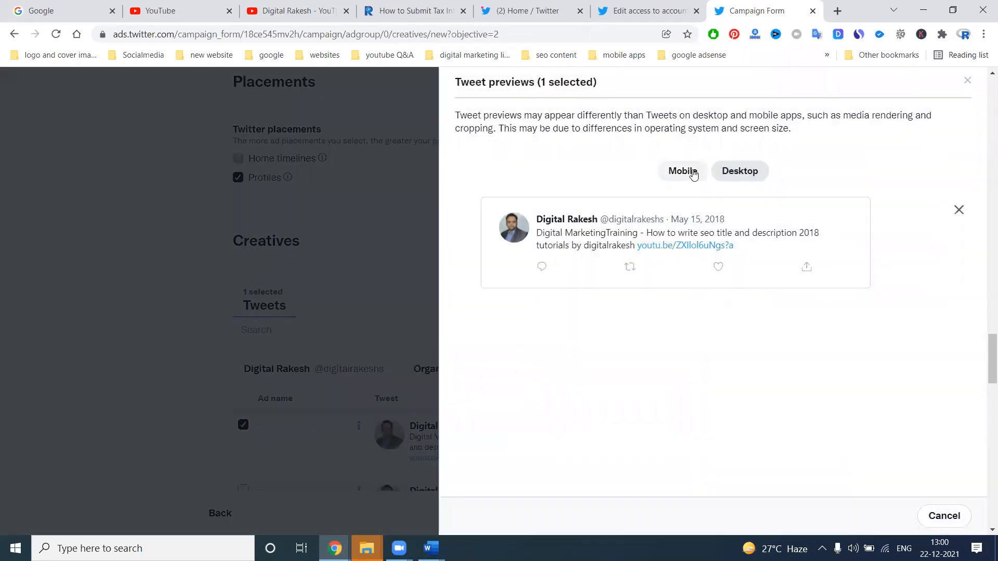
{"action": "left_click", "coordinate": [693, 172]}
{"action": "left_click", "coordinate": [737, 173]}
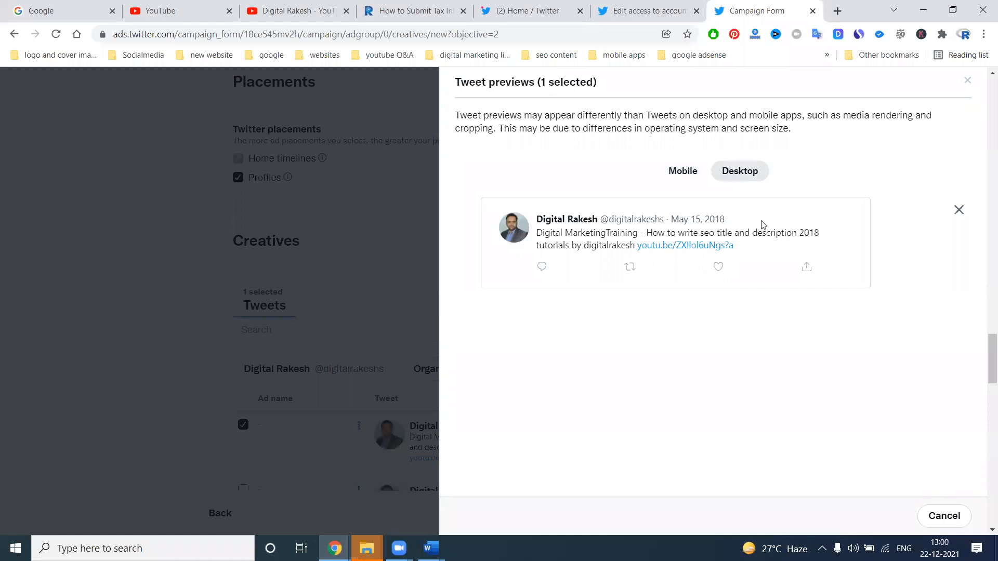
{"action": "left_click", "coordinate": [967, 81]}
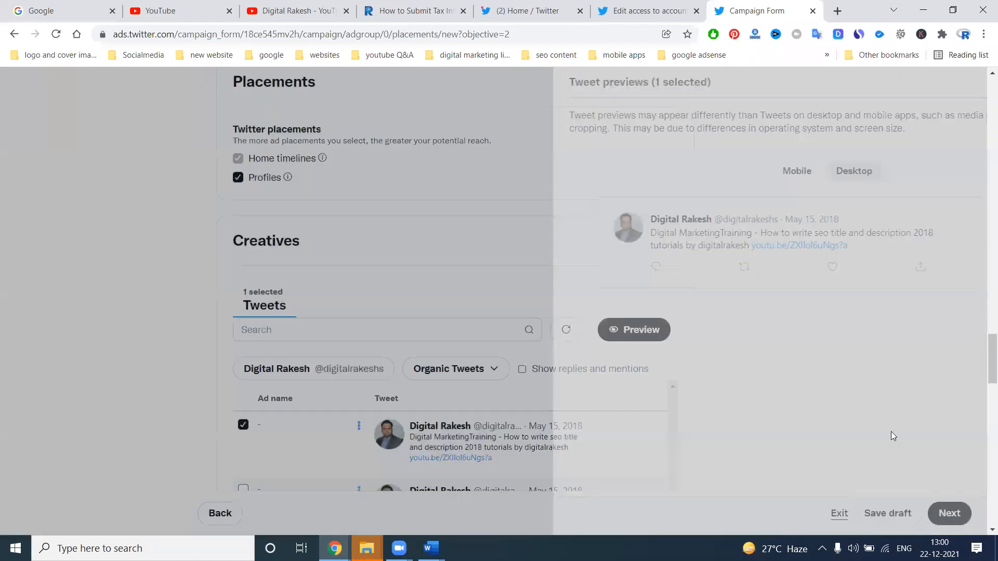
Proceed to the campaign review and launch the rts campaign
{"action": "left_click", "coordinate": [950, 513]}
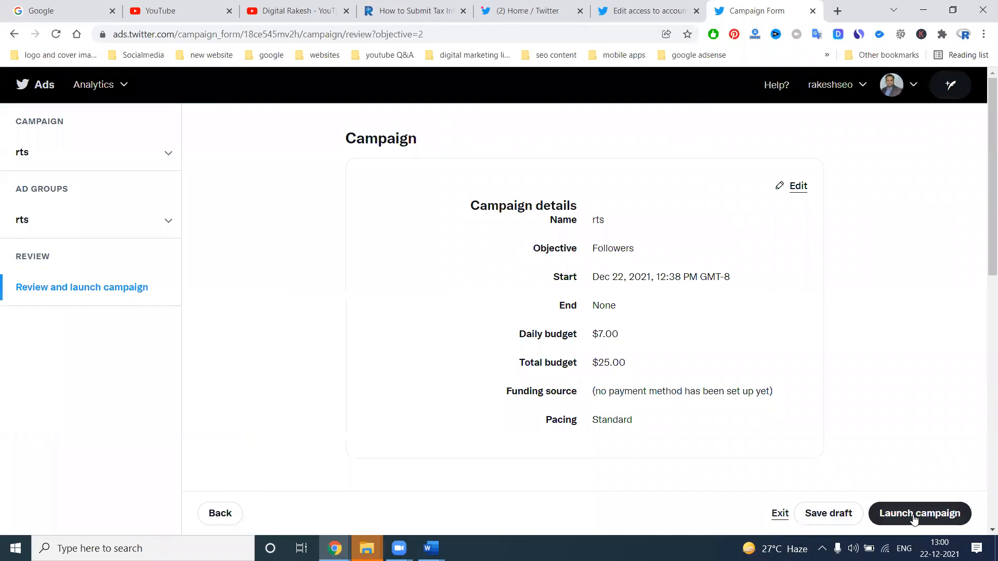
{"action": "left_click", "coordinate": [914, 517]}
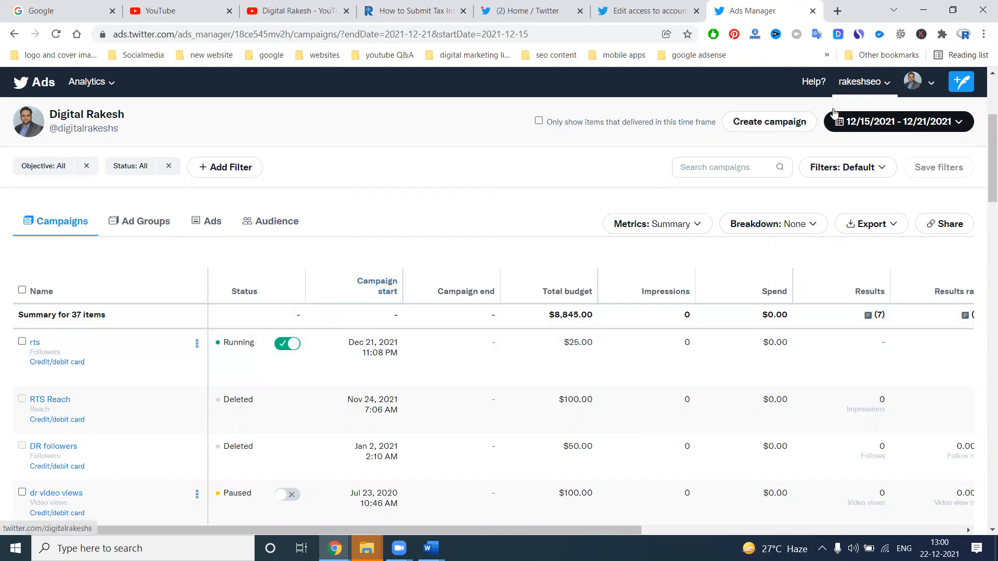
Examine the new payment method form with its card, billing address and email fields, and leave it without saving
{"action": "mouse_move", "coordinate": [834, 114]}
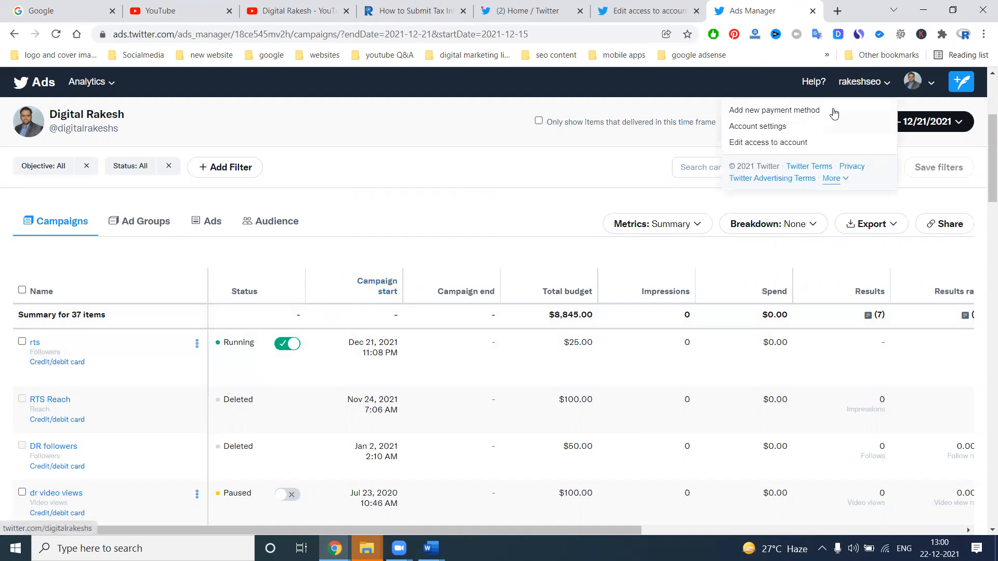
{"action": "left_click", "coordinate": [748, 111]}
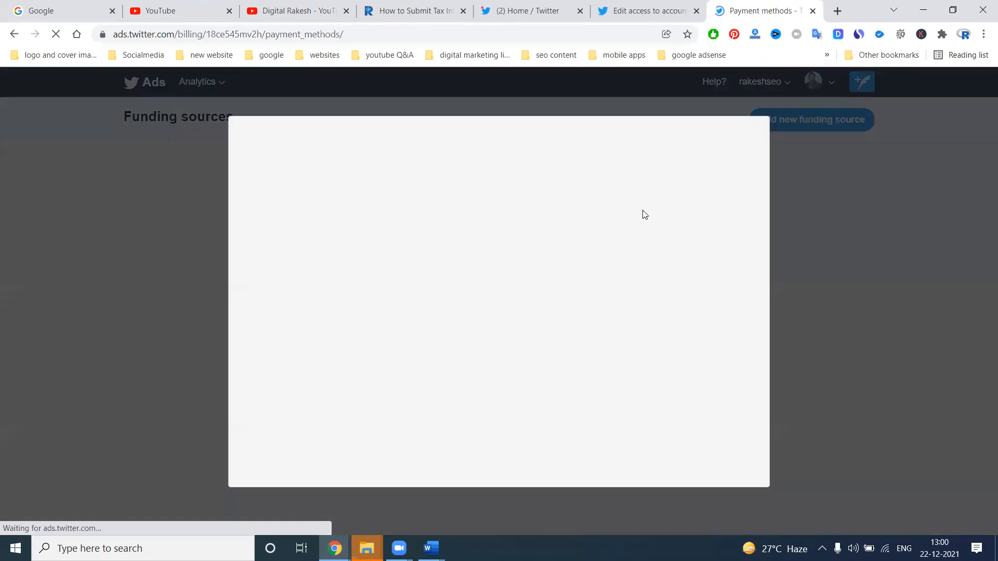
{"action": "scroll", "coordinate": [319, 281], "scroll_direction": "down", "scroll_amount": 2}
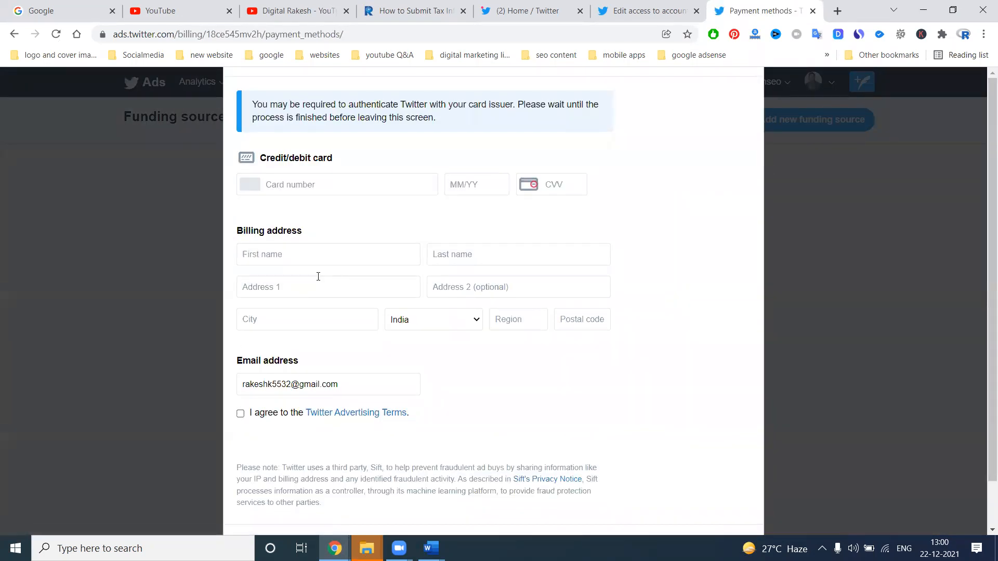
{"action": "scroll", "coordinate": [649, 338], "scroll_direction": "down", "scroll_amount": 1}
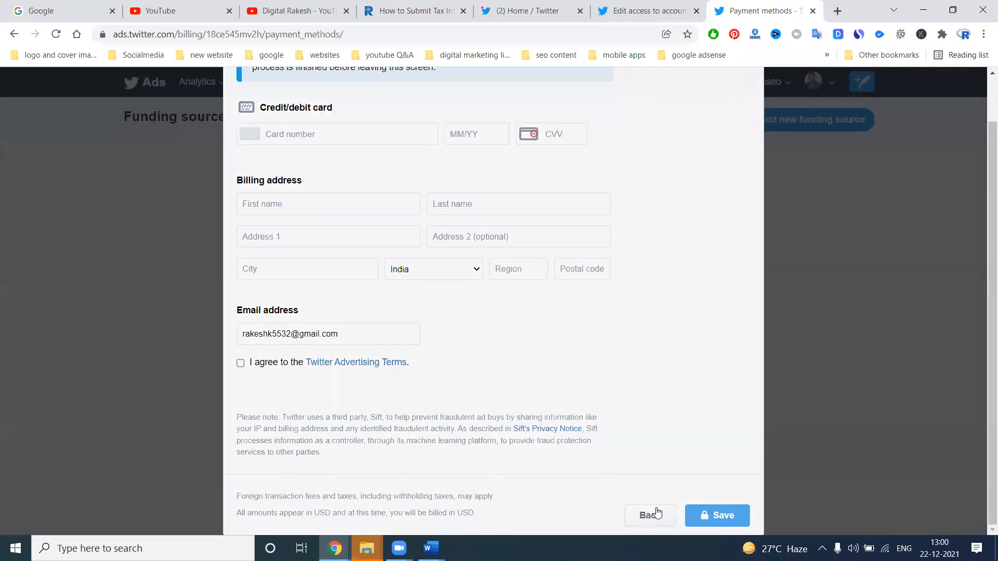
{"action": "left_click", "coordinate": [650, 516]}
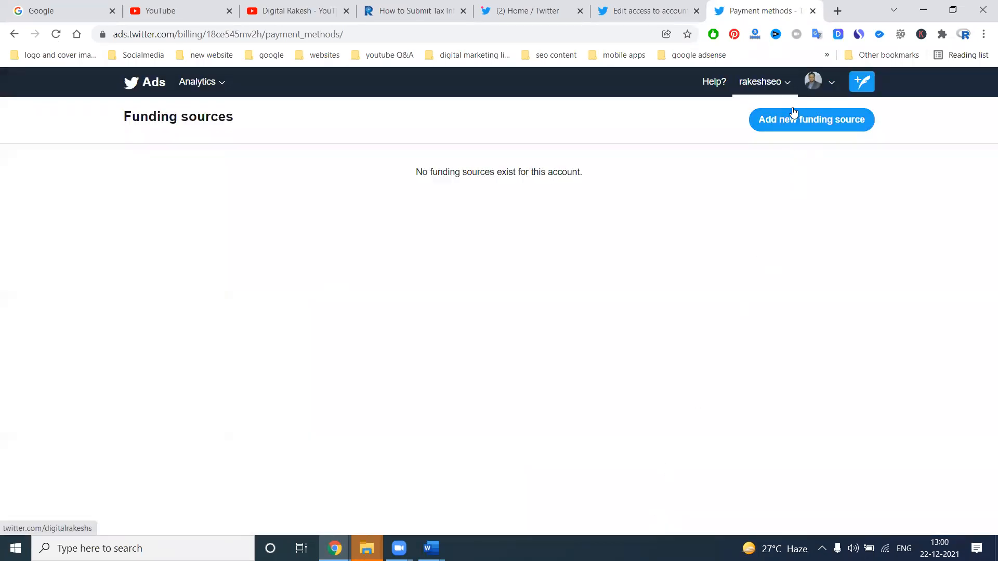
Return to the ads manager by way of the account access page, pause the rts campaign and show its available actions
{"action": "mouse_move", "coordinate": [791, 111]}
{"action": "left_click", "coordinate": [643, 142]}
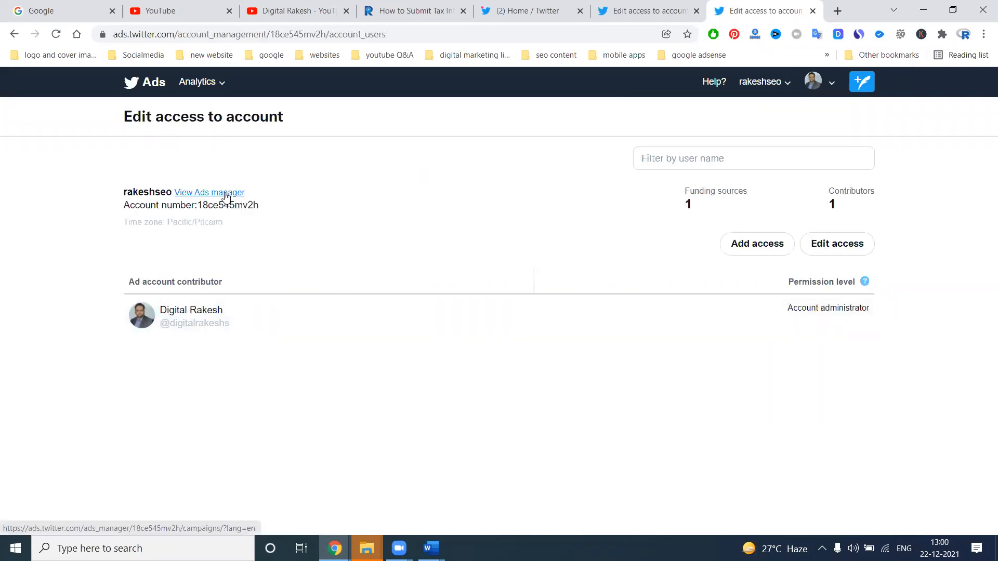
{"action": "left_click", "coordinate": [226, 196]}
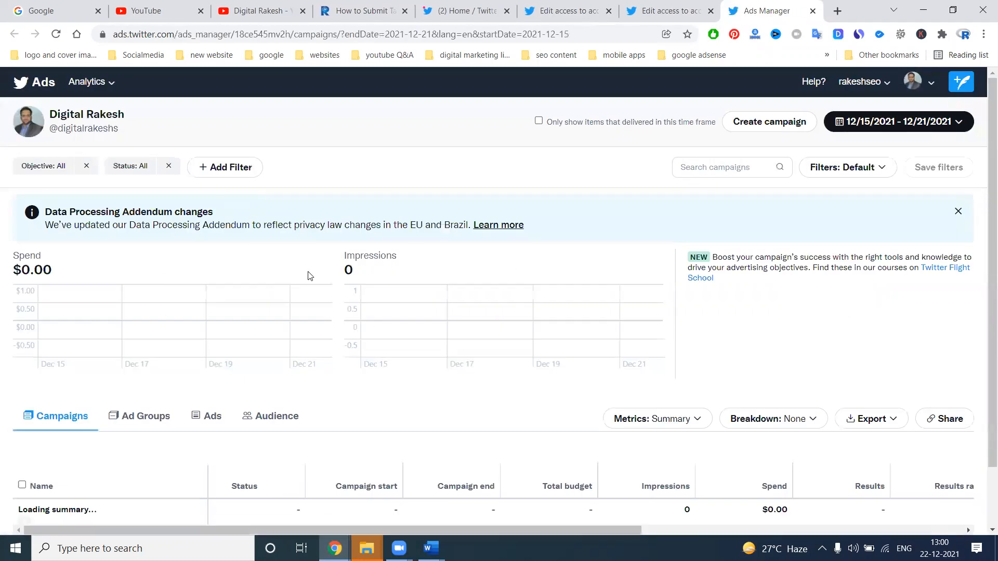
{"action": "scroll", "coordinate": [311, 276], "scroll_direction": "down", "scroll_amount": 3}
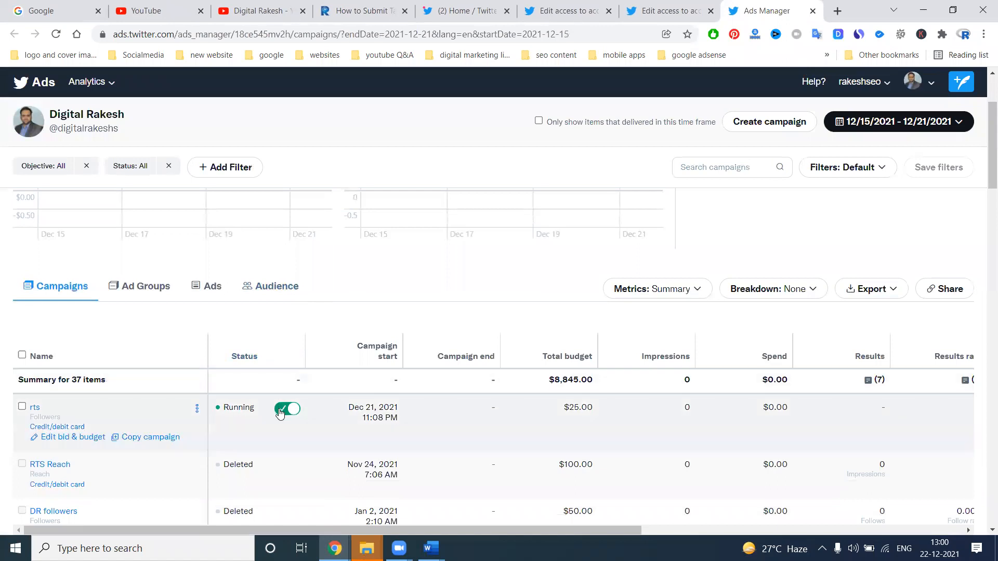
{"action": "left_click", "coordinate": [279, 411]}
{"action": "left_click", "coordinate": [196, 408]}
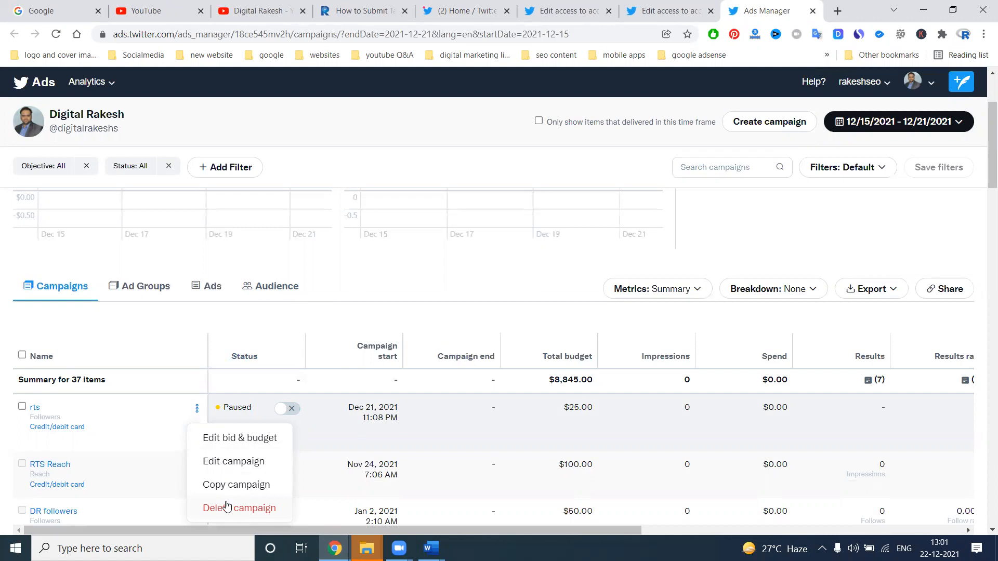
Switch to Twitter and open the account's Analytics home to view the 28 day summary
{"action": "left_click", "coordinate": [468, 10]}
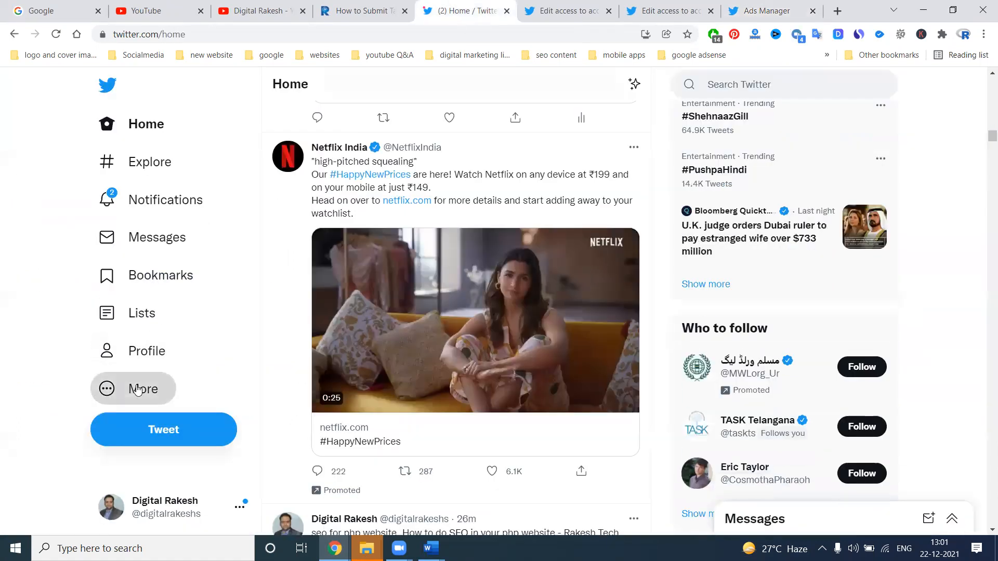
{"action": "left_click", "coordinate": [137, 390]}
{"action": "left_click", "coordinate": [138, 253]}
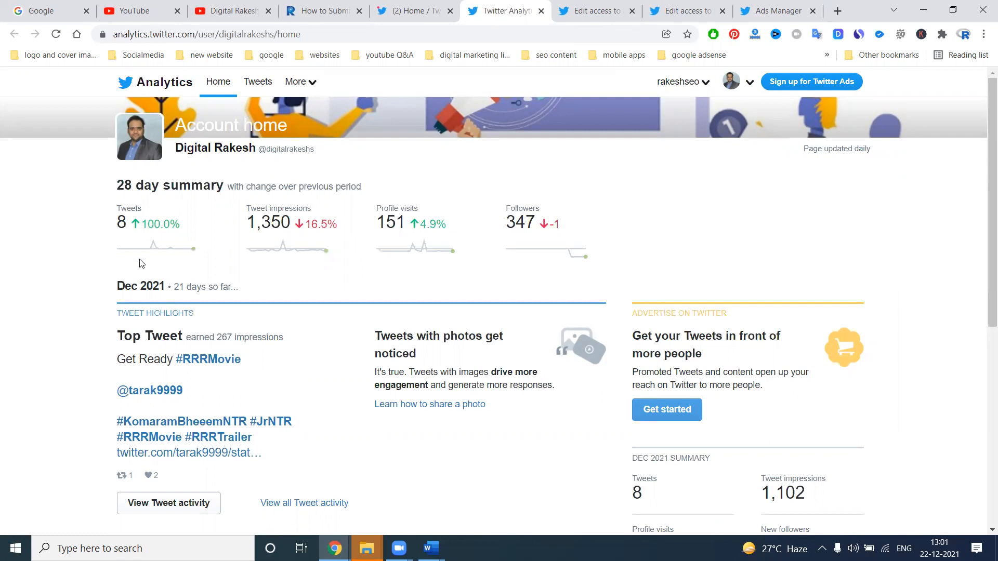
View the page linked from Netflix India's promoted tweet in the home timeline, and close it
{"action": "left_click", "coordinate": [391, 11]}
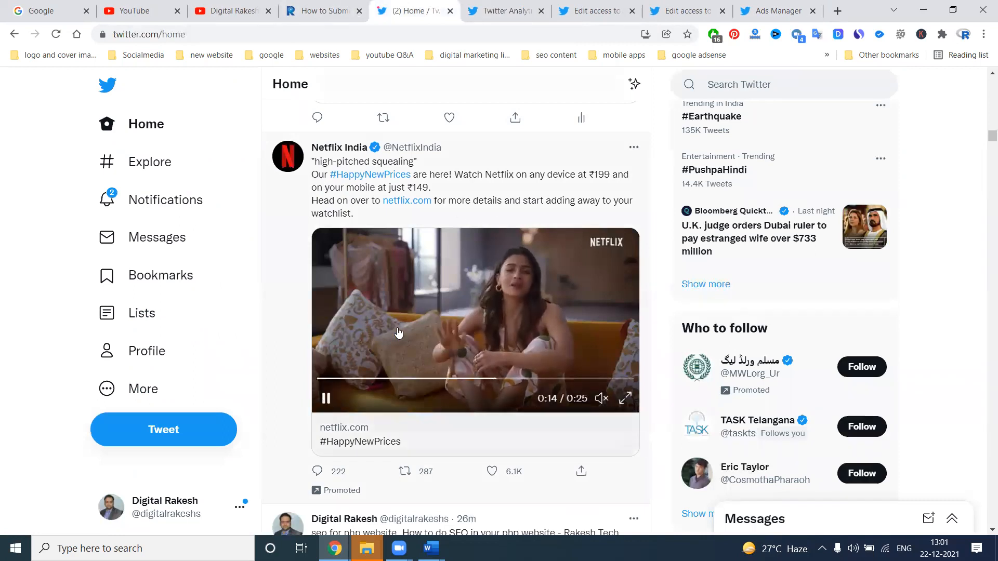
{"action": "left_click", "coordinate": [347, 437]}
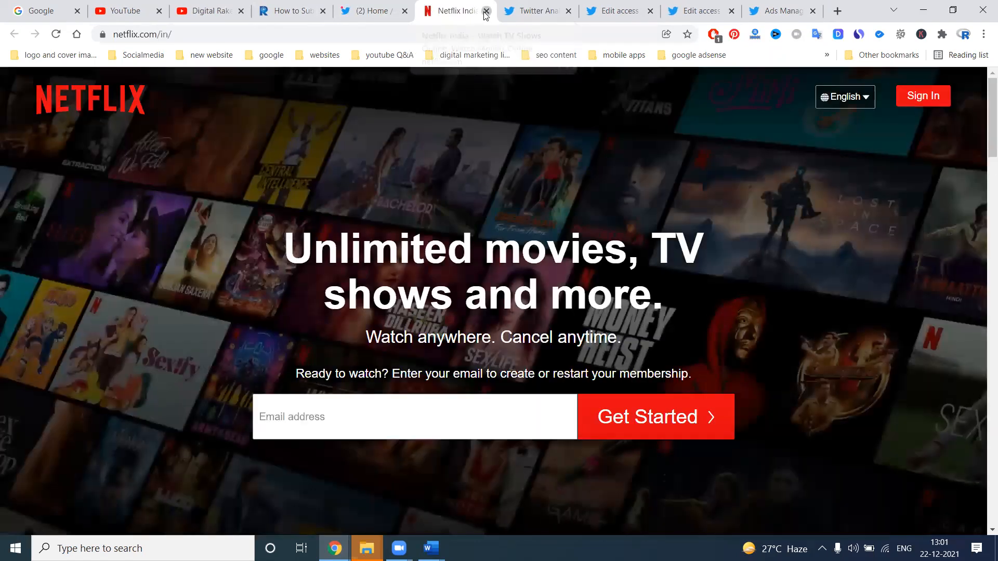
{"action": "left_click", "coordinate": [486, 11]}
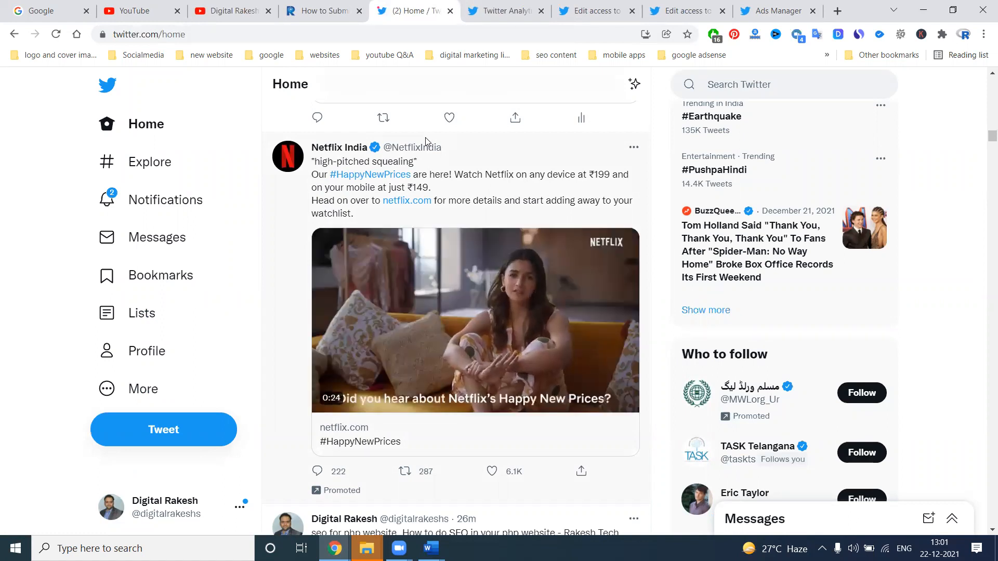
Switch to the YouTube channel's Videos page and look through the uploaded marketing tutorials
{"action": "left_click", "coordinate": [215, 10]}
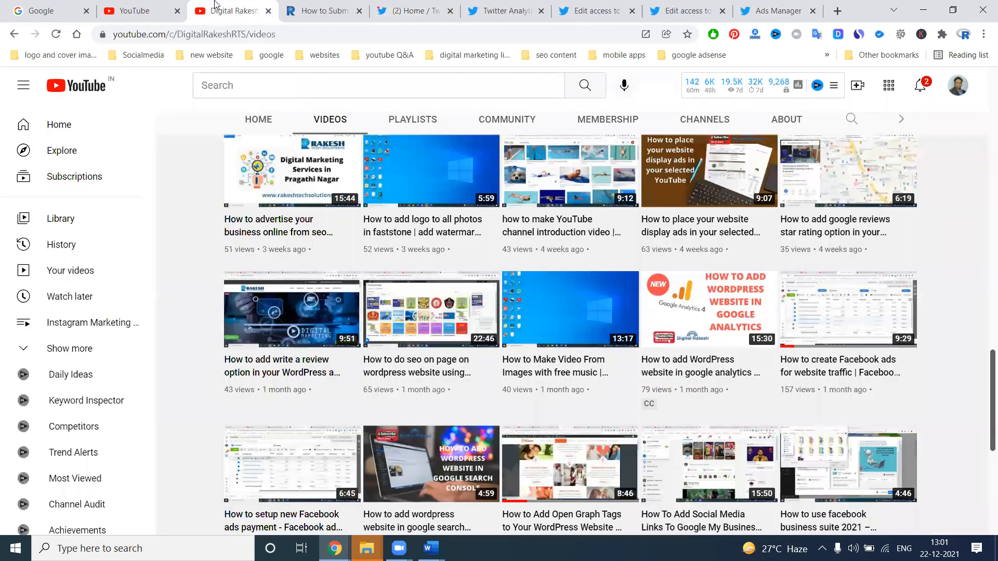
{"action": "scroll", "coordinate": [424, 366], "scroll_direction": "up", "scroll_amount": 6}
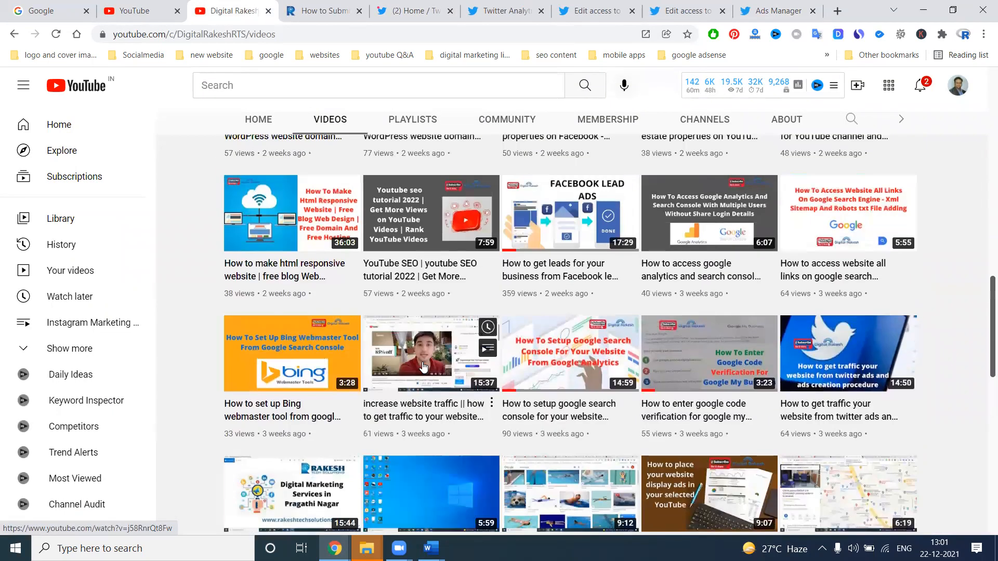
{"action": "scroll", "coordinate": [423, 366], "scroll_direction": "up", "scroll_amount": 4}
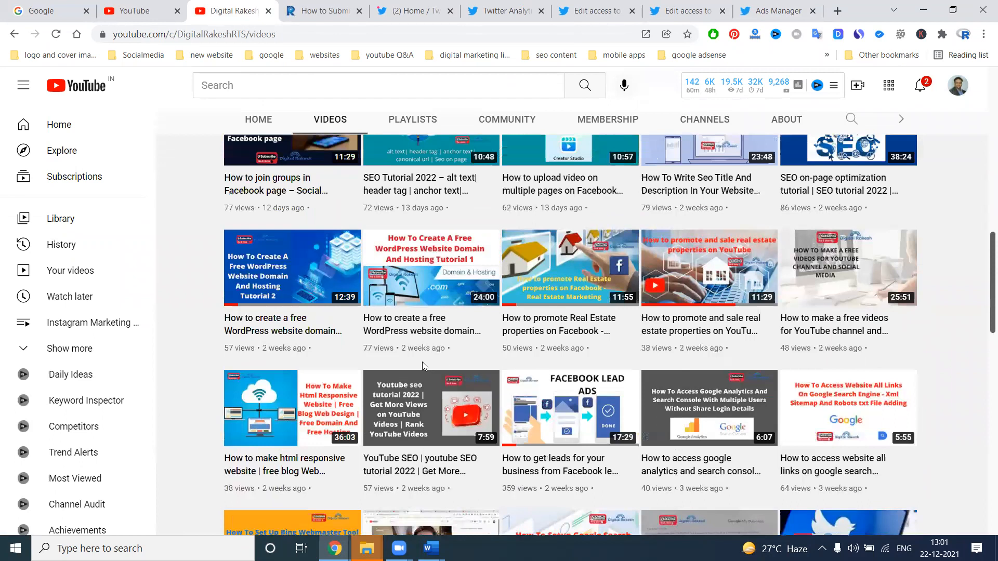